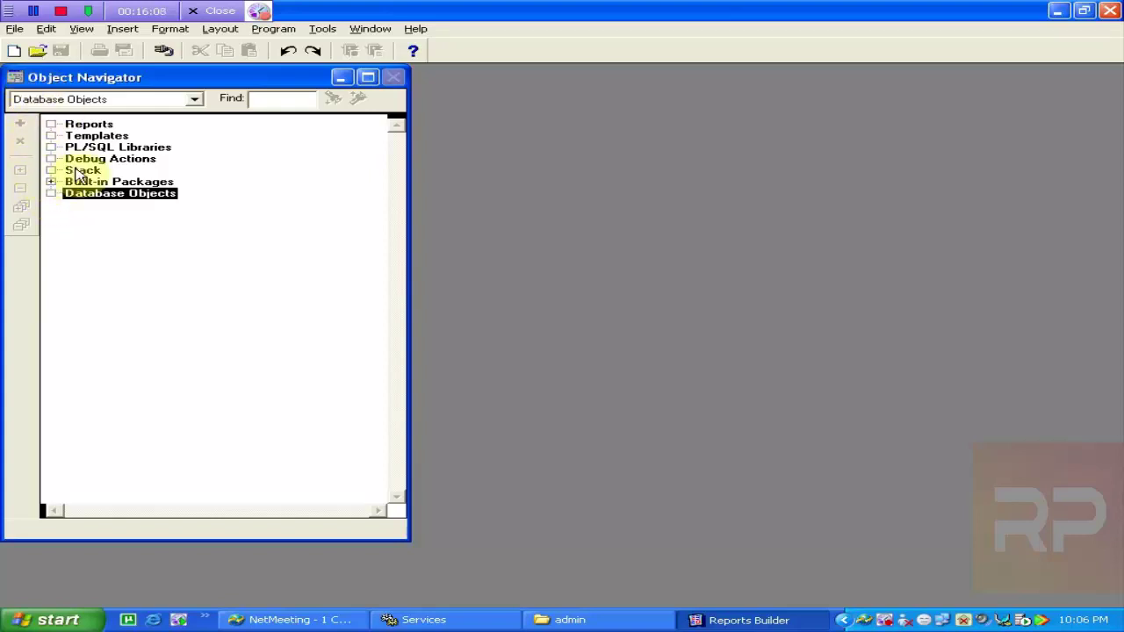
pyautogui.click(14, 28)
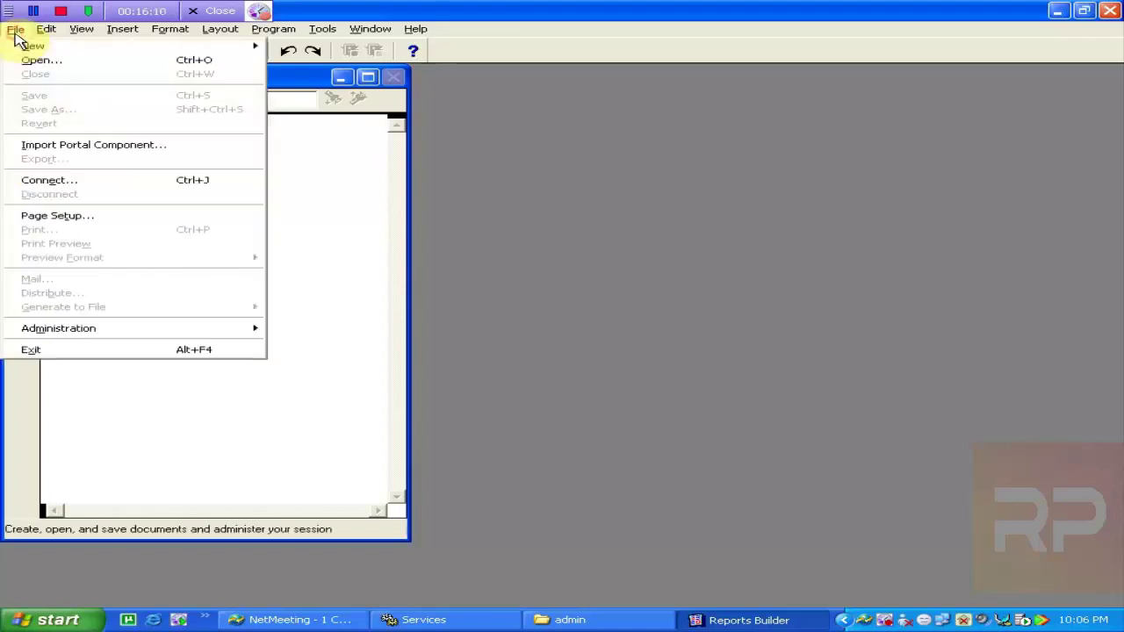
pyautogui.click(72, 184)
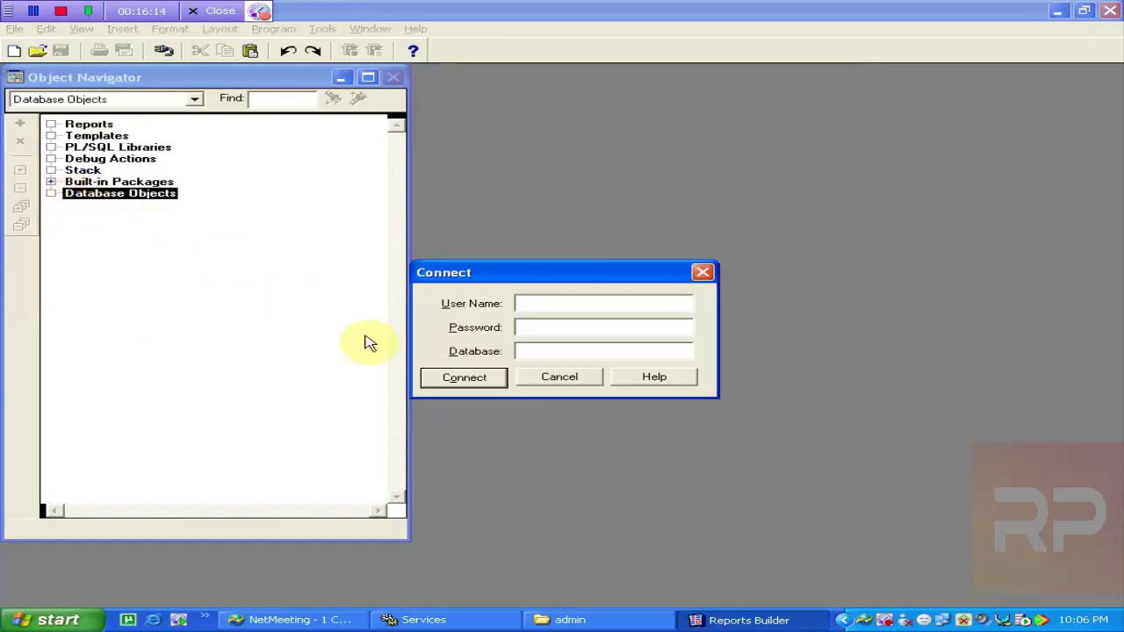
pyautogui.click(580, 377)
pyautogui.click(578, 380)
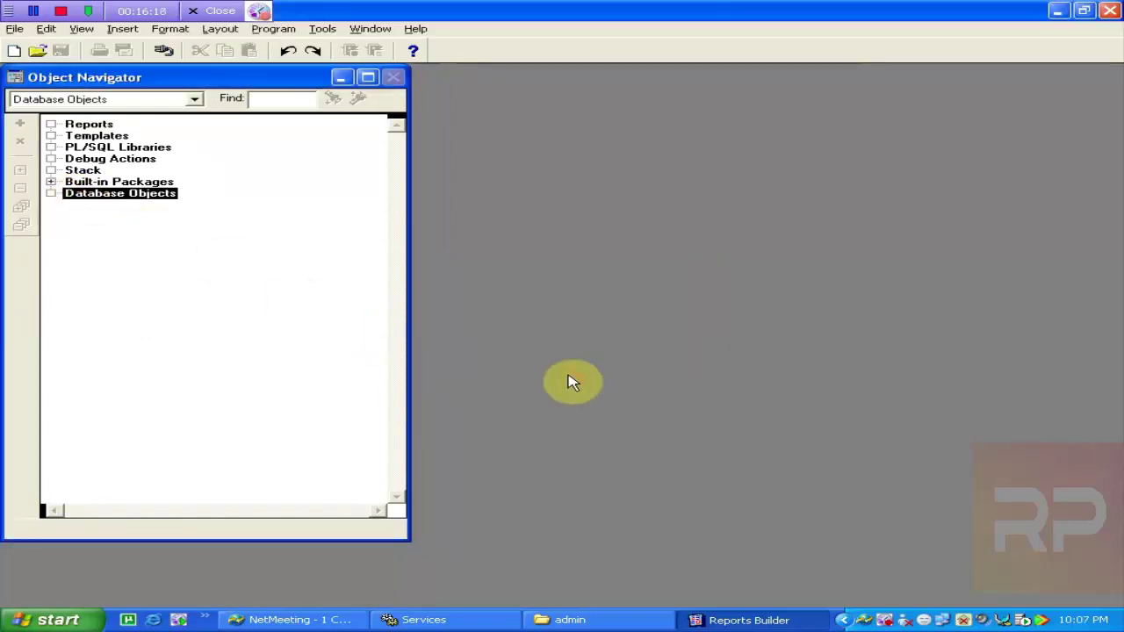
# - Start a database connection from Database Objects, entering the account's user name, the account password and db10g as the database
pyautogui.click(51, 194)
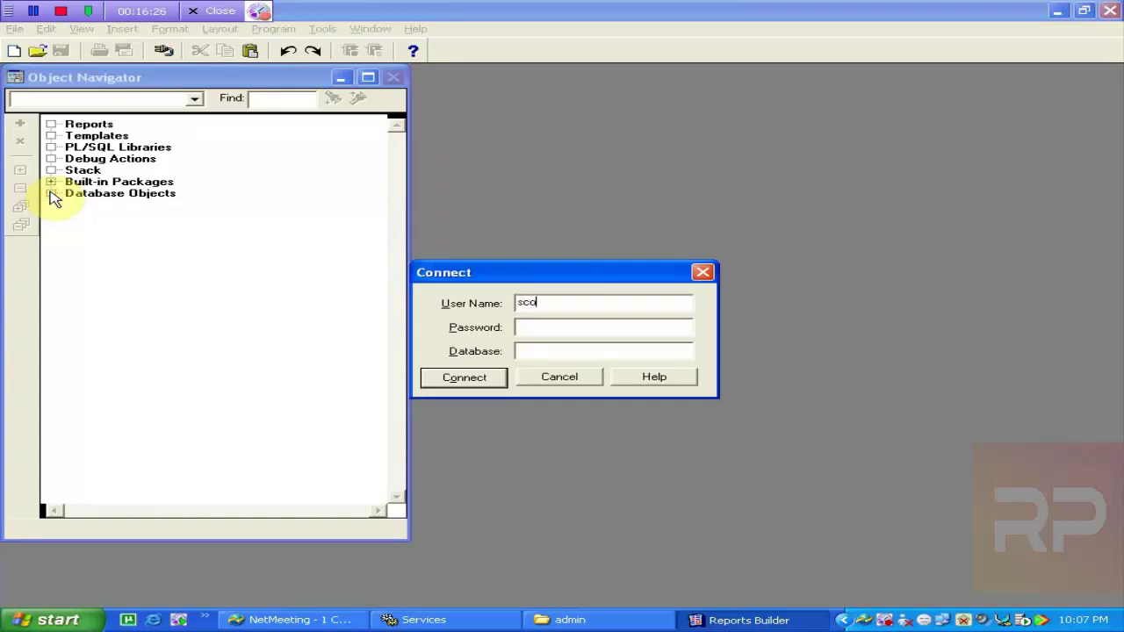
pyautogui.write('tig')
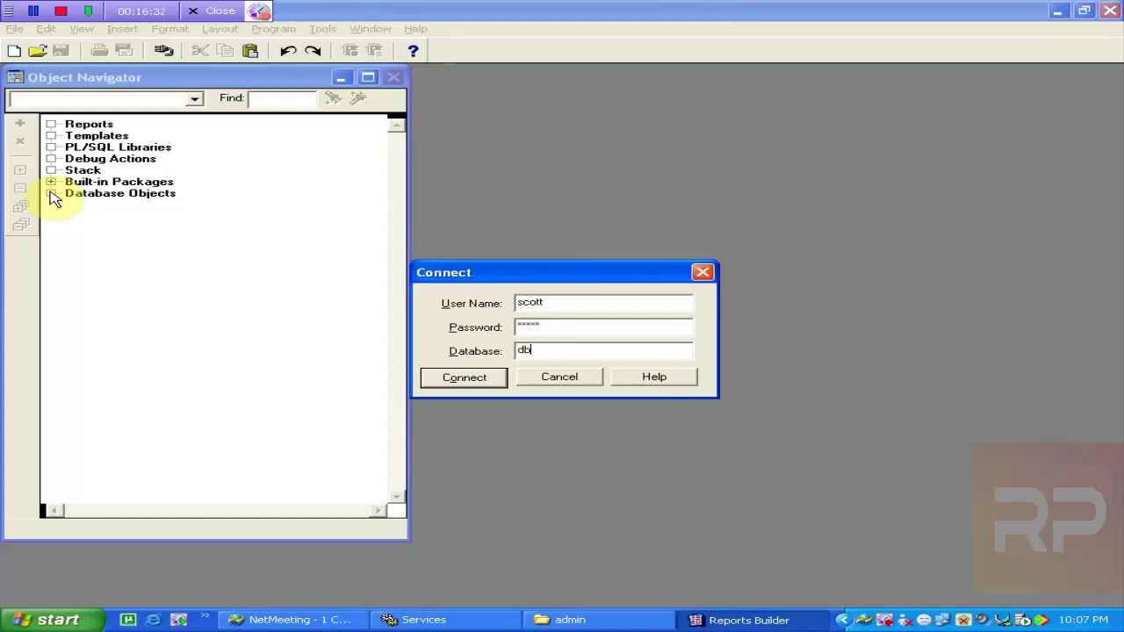
pyautogui.write('db10g')
# - Check the DB10G alias in the tnsnames file of the admin folder, close the file and return to Reports Builder
pyautogui.click(580, 621)
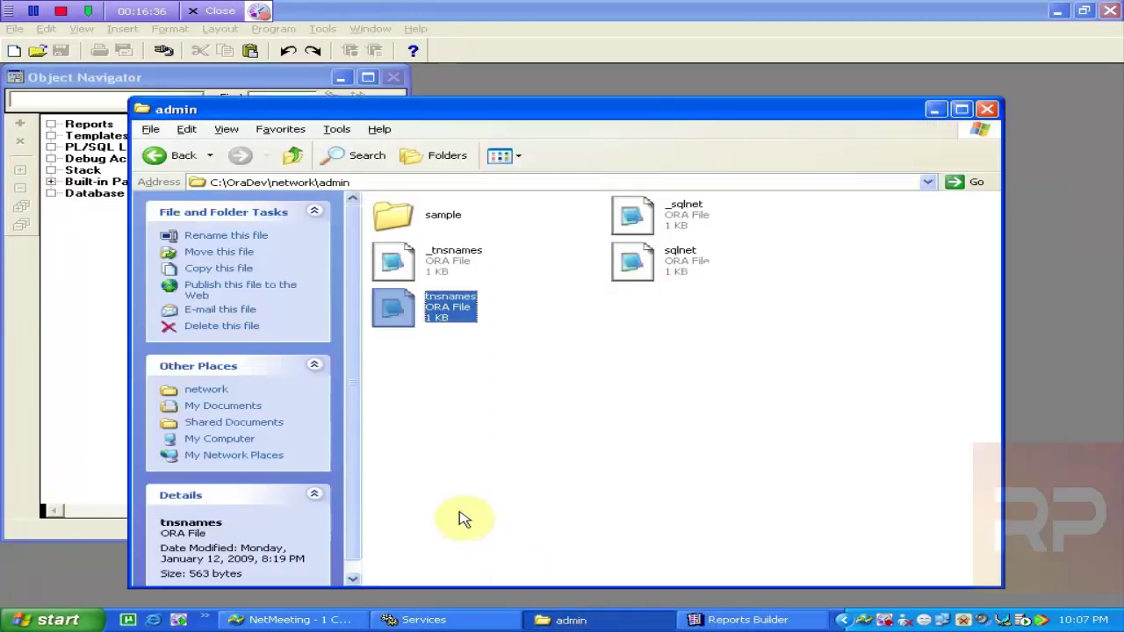
pyautogui.doubleClick(397, 309)
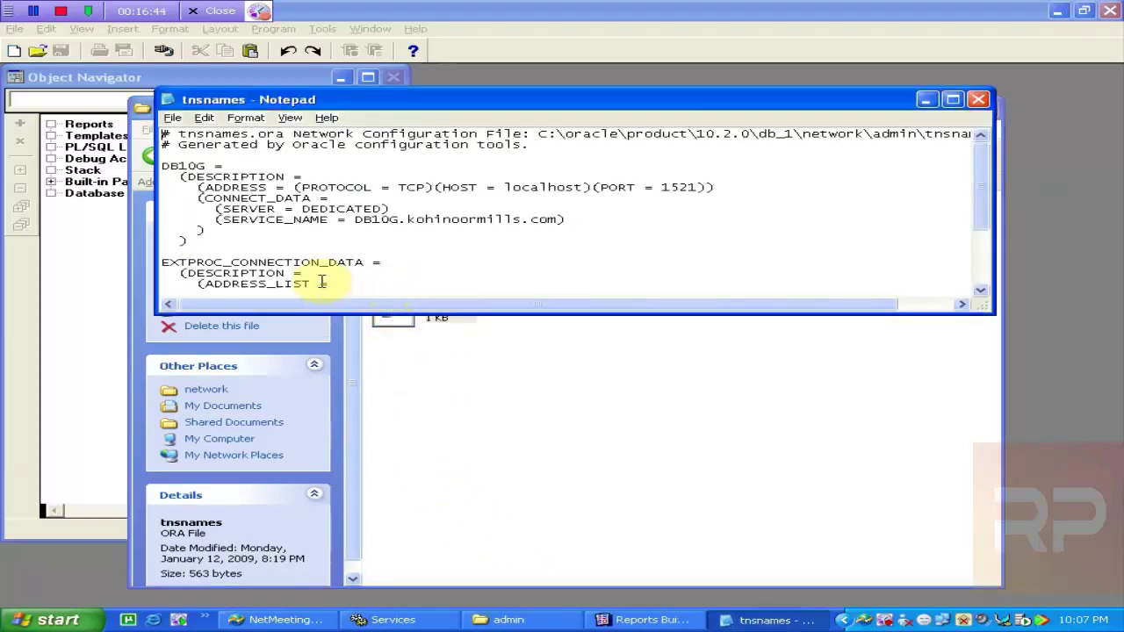
pyautogui.doubleClick(184, 165)
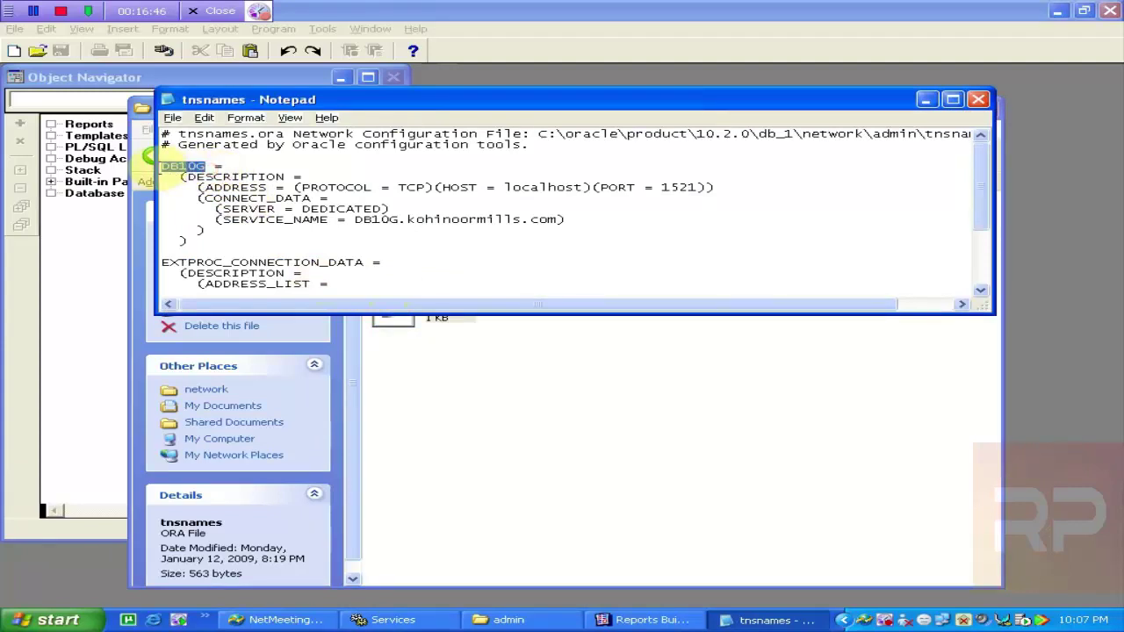
pyautogui.click(978, 99)
pyautogui.click(702, 620)
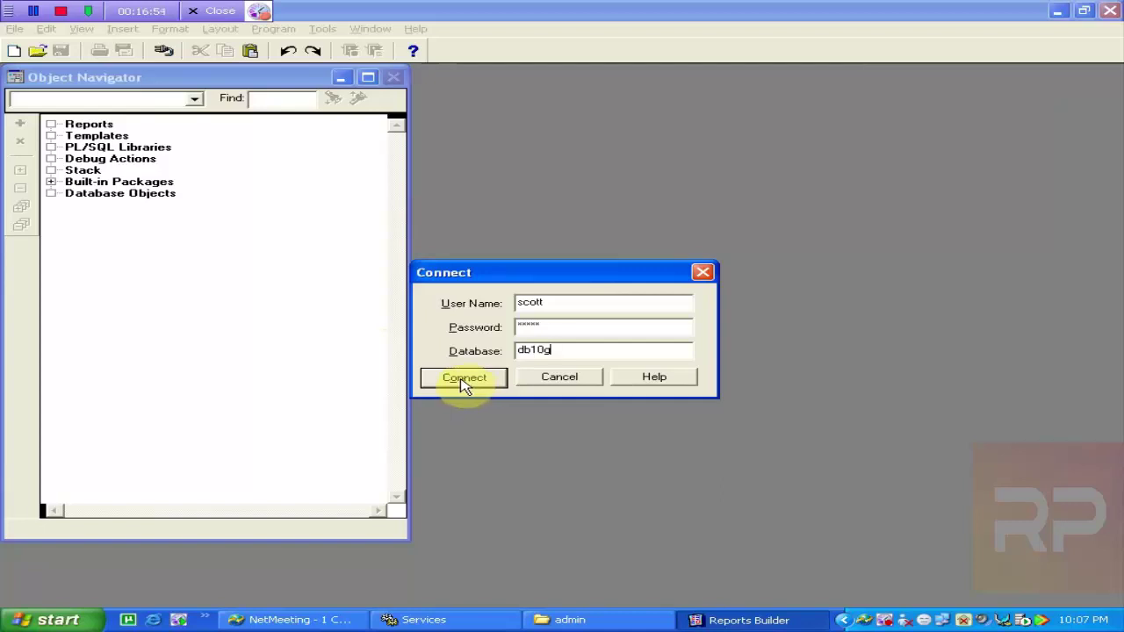
# - Switch to Services to check the status of OracleOraDb10g_home1TNSListener, and return to Reports Builder
pyautogui.click(425, 619)
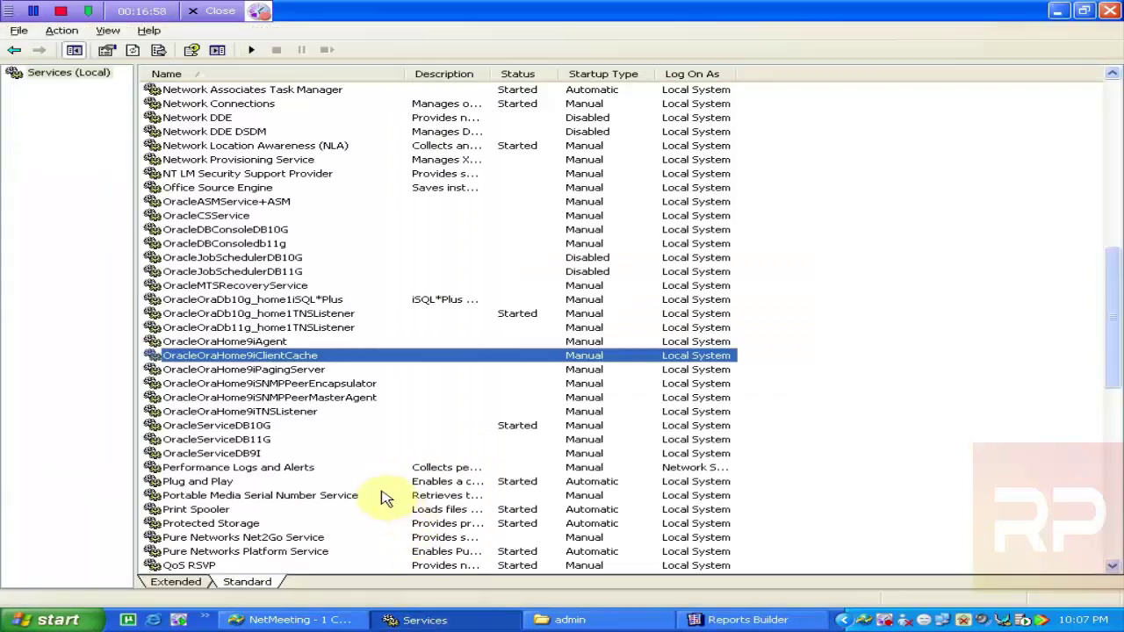
pyautogui.click(262, 314)
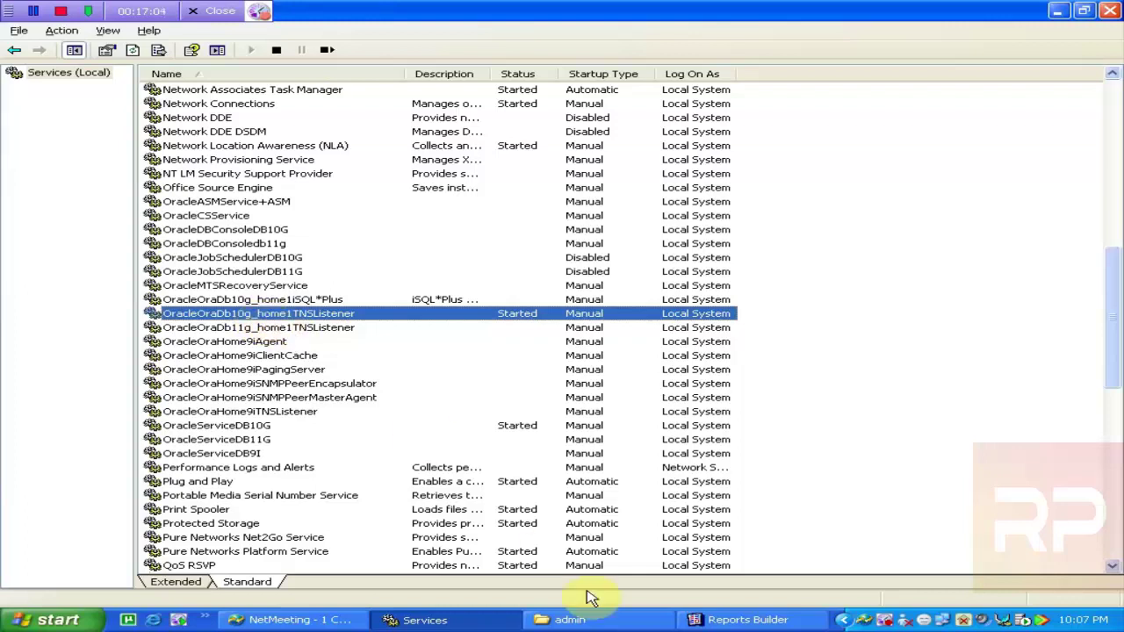
pyautogui.click(746, 620)
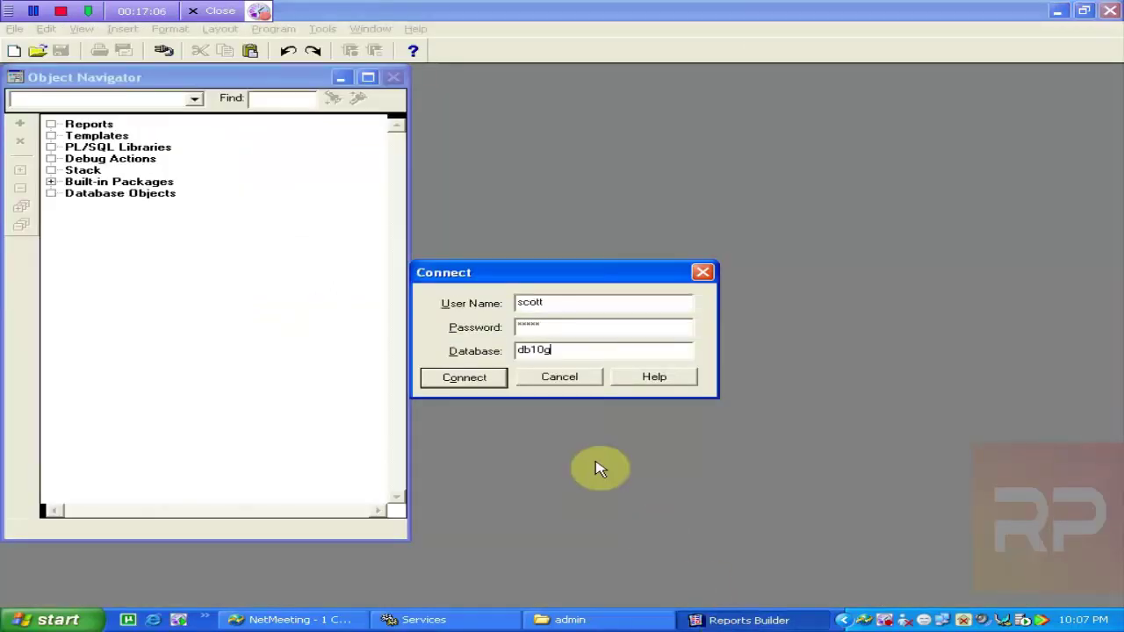
# - Try to connect to the db10g database with the entered credentials and dismiss the resulting message
pyautogui.click(465, 376)
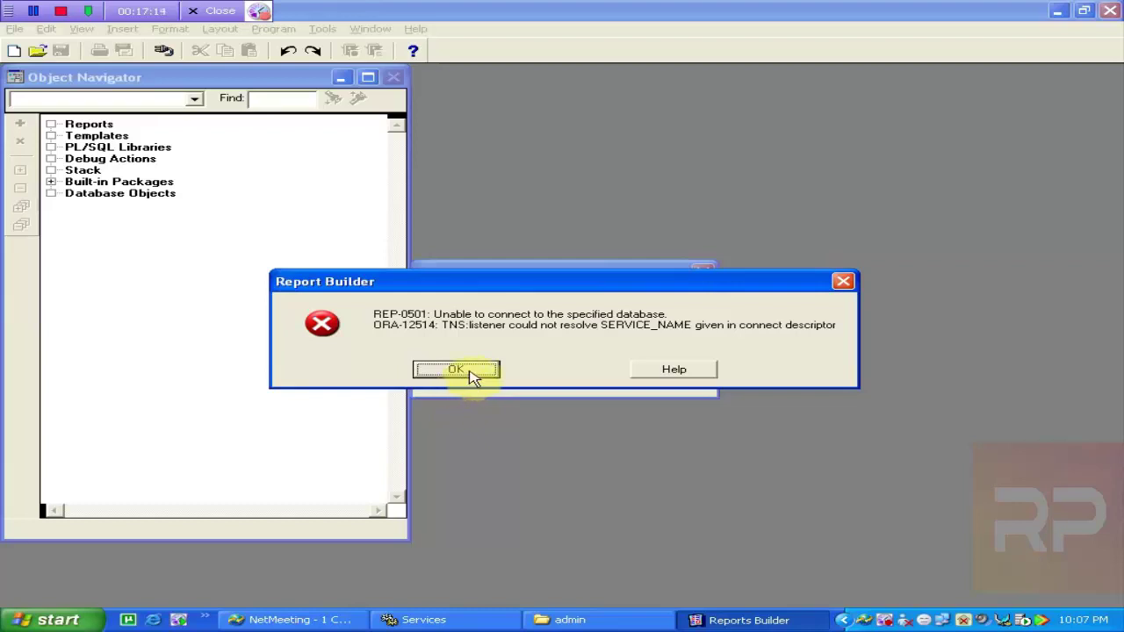
pyautogui.click(472, 375)
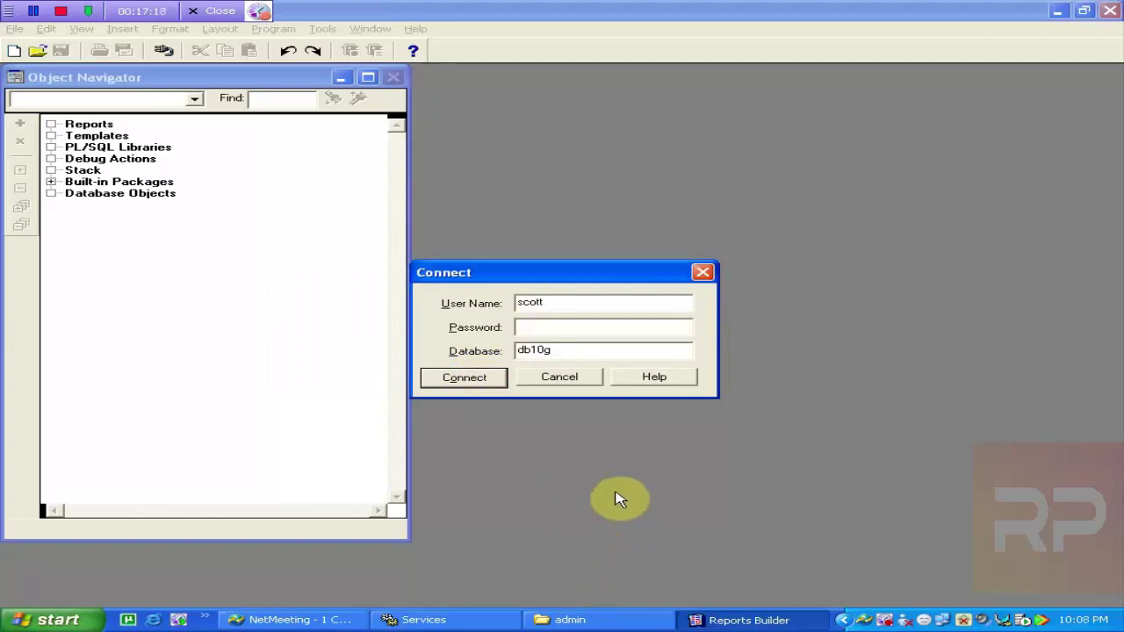
# - Inspect the sqlnet file in the admin folder, close it and open the tnsnames file for review
pyautogui.click(602, 615)
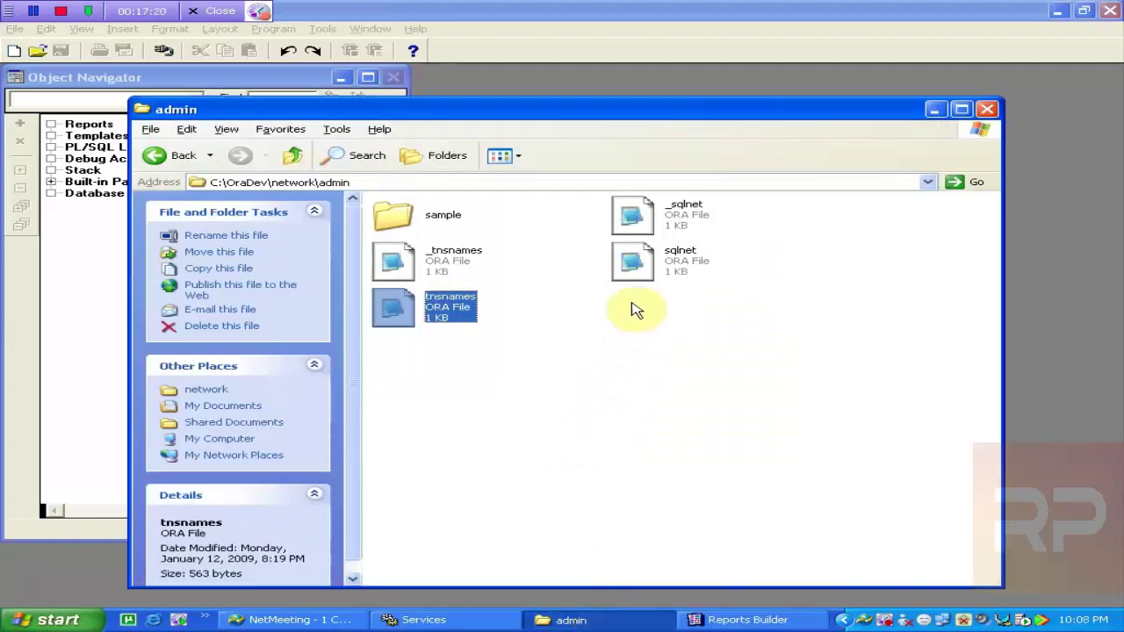
pyautogui.doubleClick(641, 268)
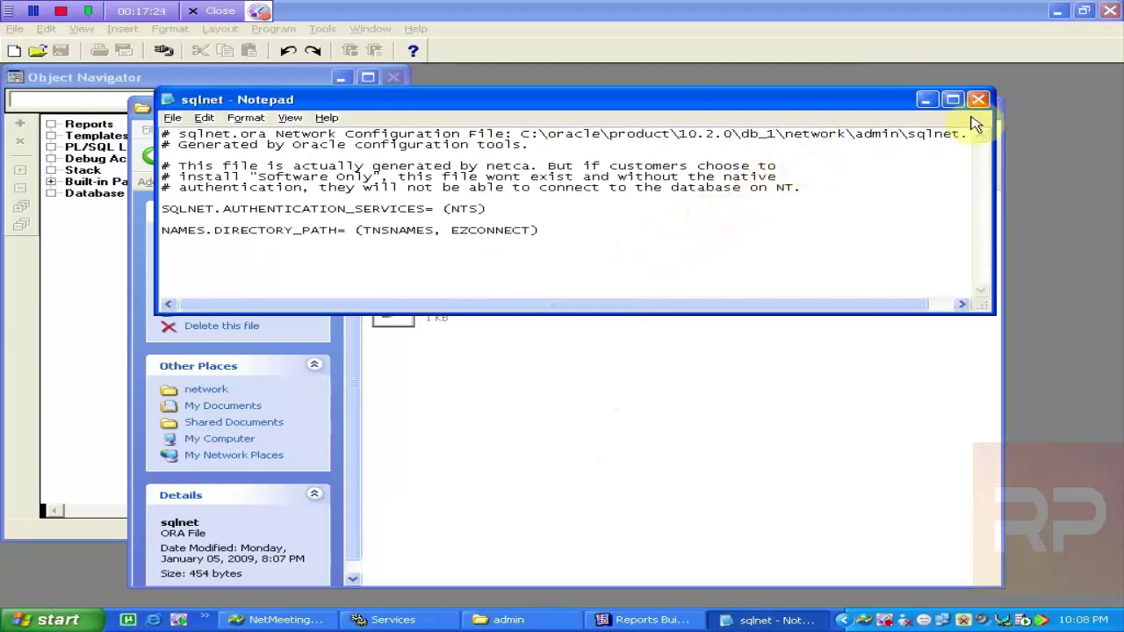
pyautogui.click(978, 101)
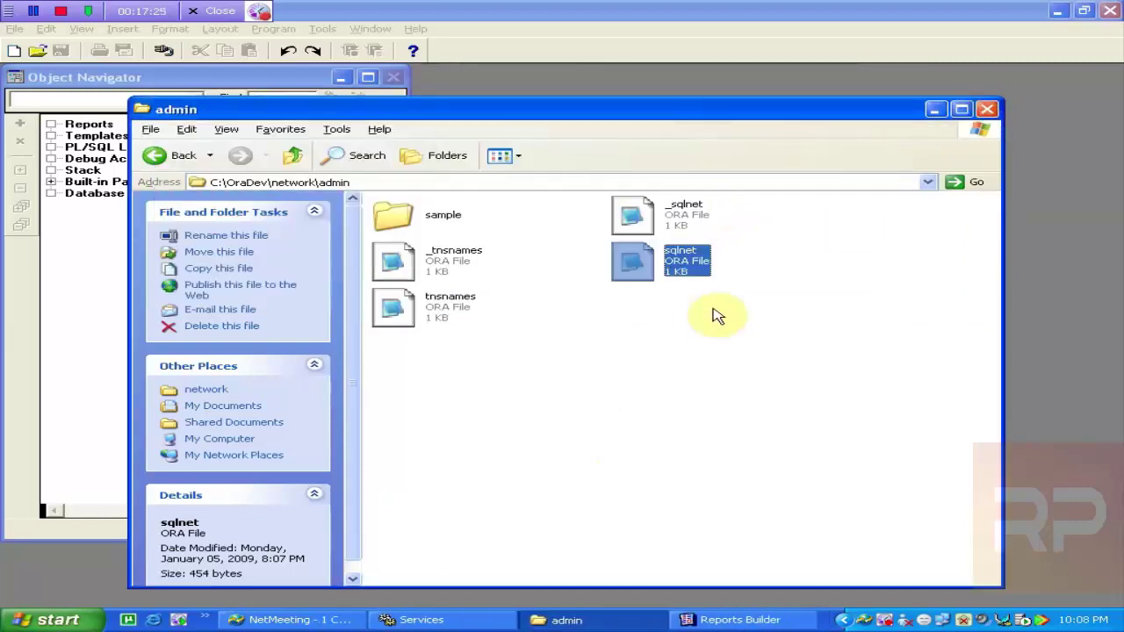
pyautogui.doubleClick(422, 320)
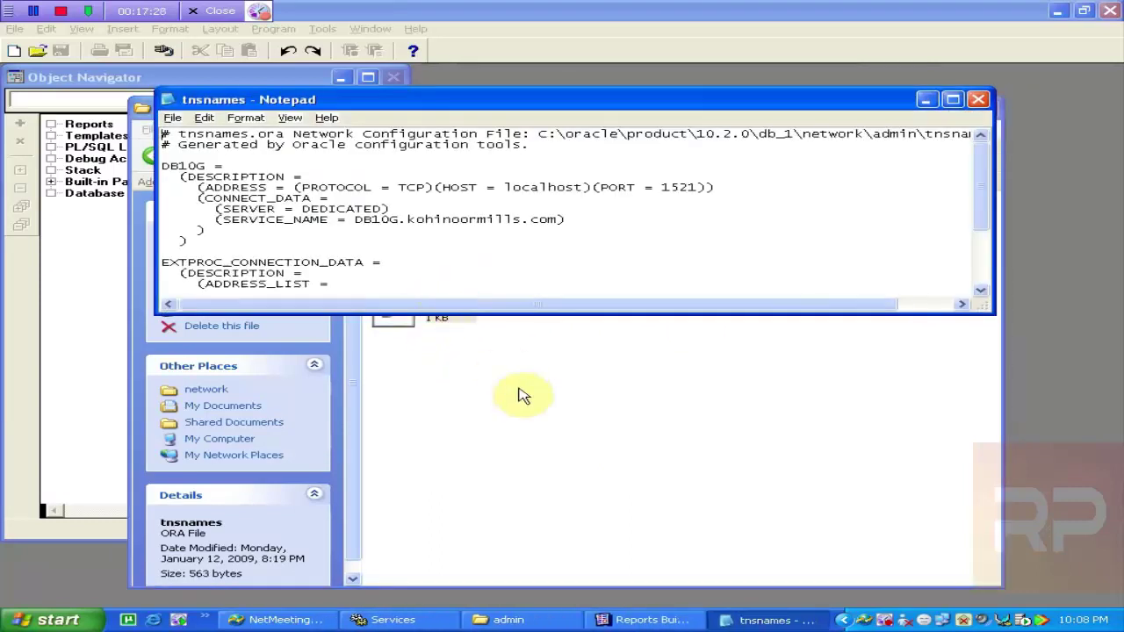
# - Back in Reports Builder, re-enter db10g as the database and the account password, try to connect, and close the connection dialog
pyautogui.click(672, 616)
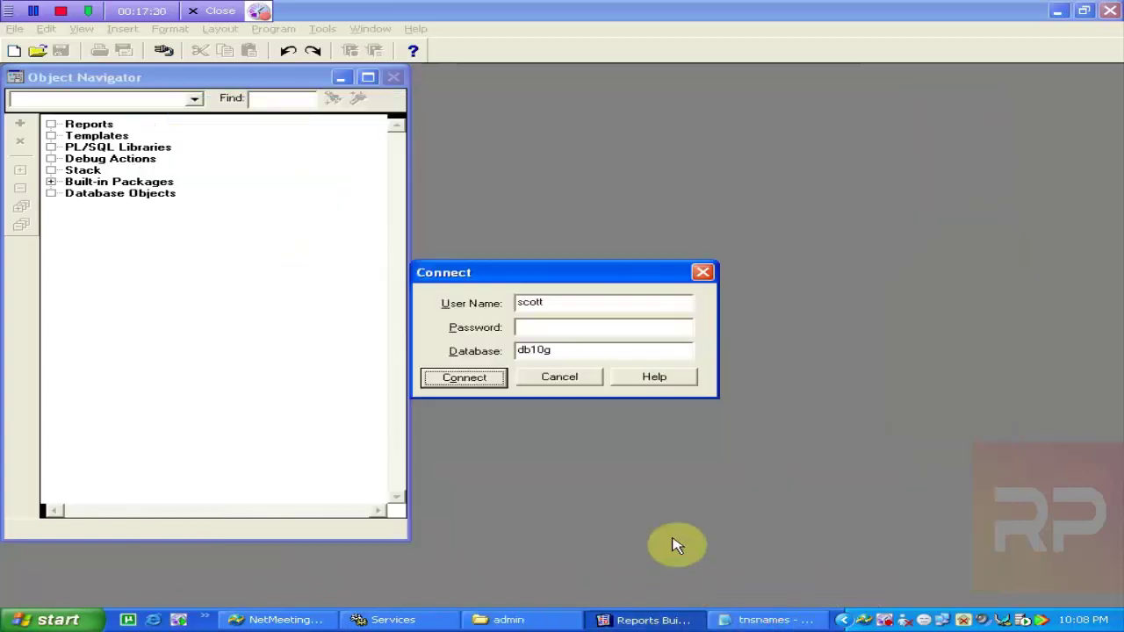
pyautogui.click(552, 329)
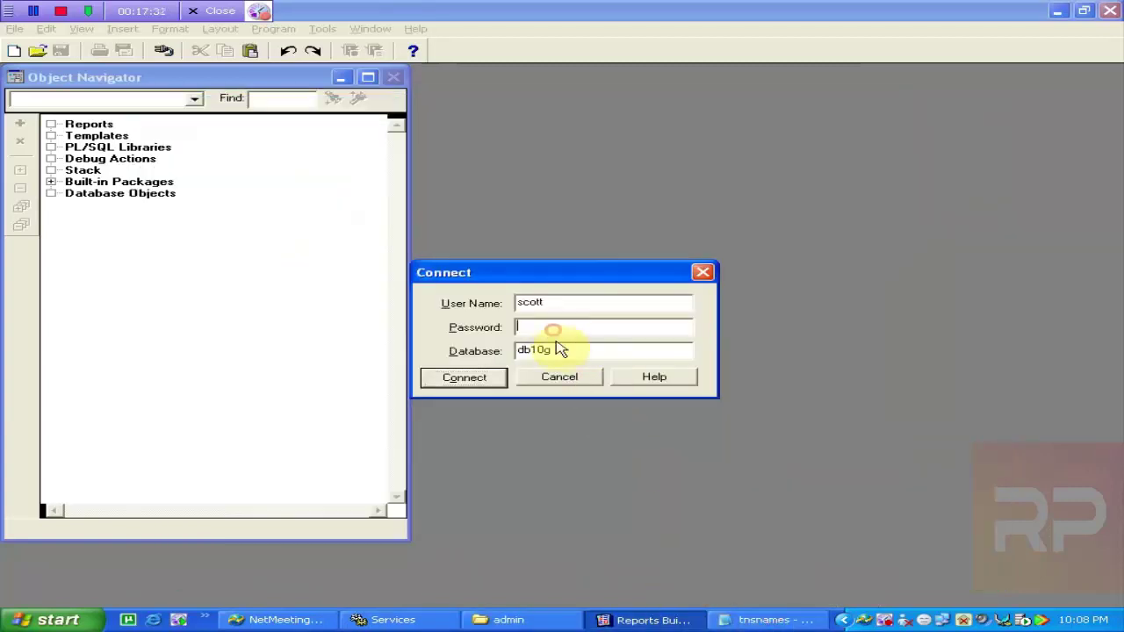
pyautogui.doubleClick(559, 349)
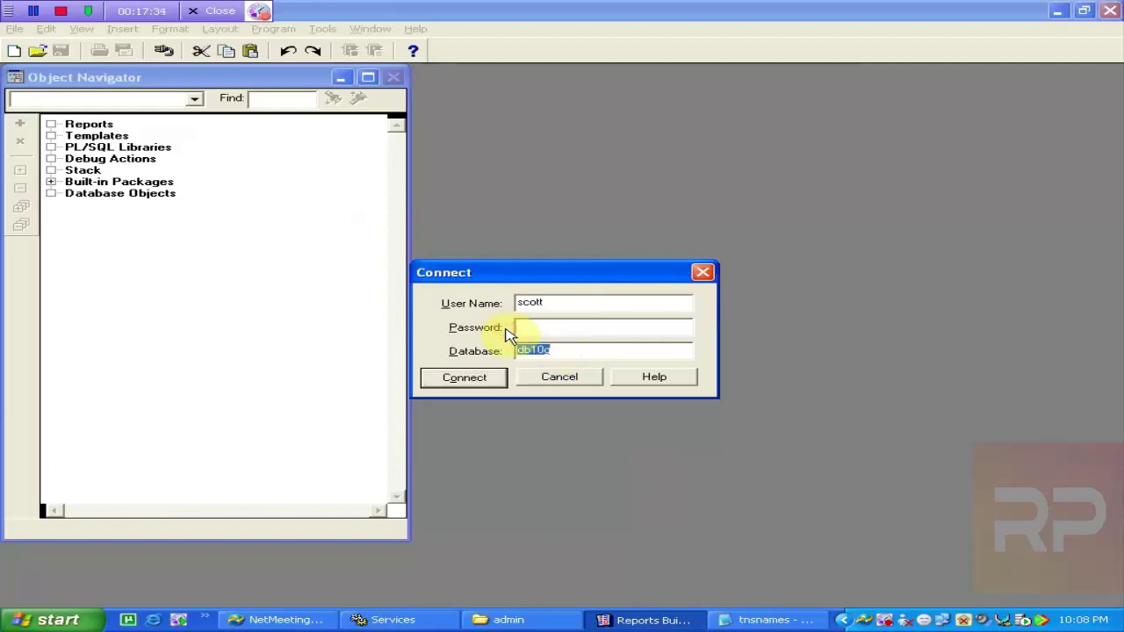
pyautogui.write('db')
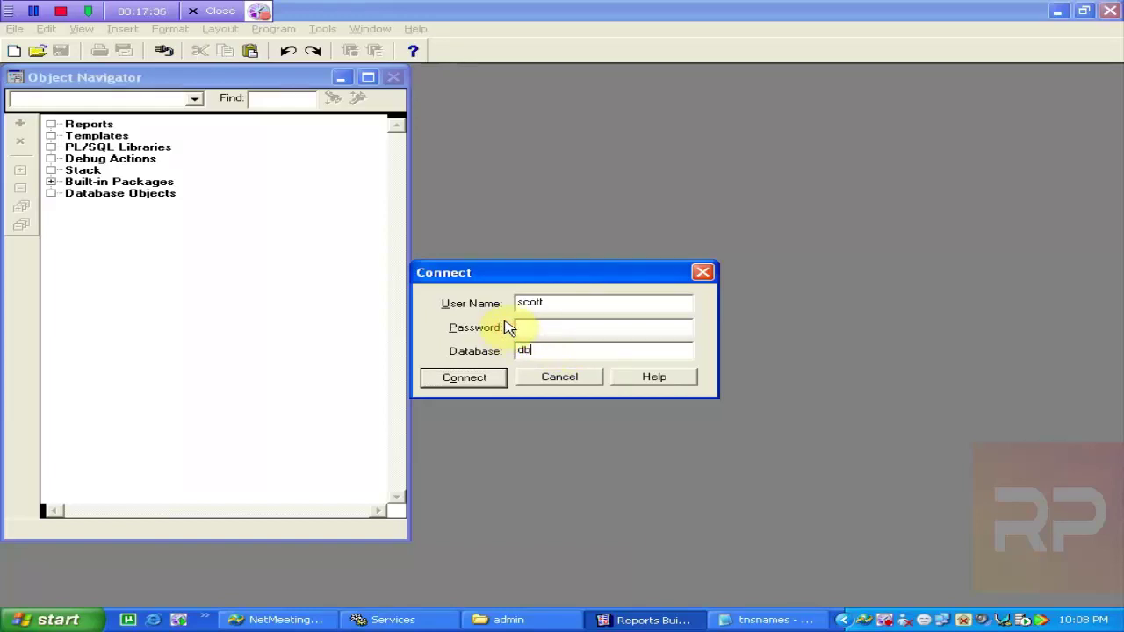
pyautogui.write('10g')
pyautogui.click(511, 326)
pyautogui.write('tiger')
pyautogui.click(468, 383)
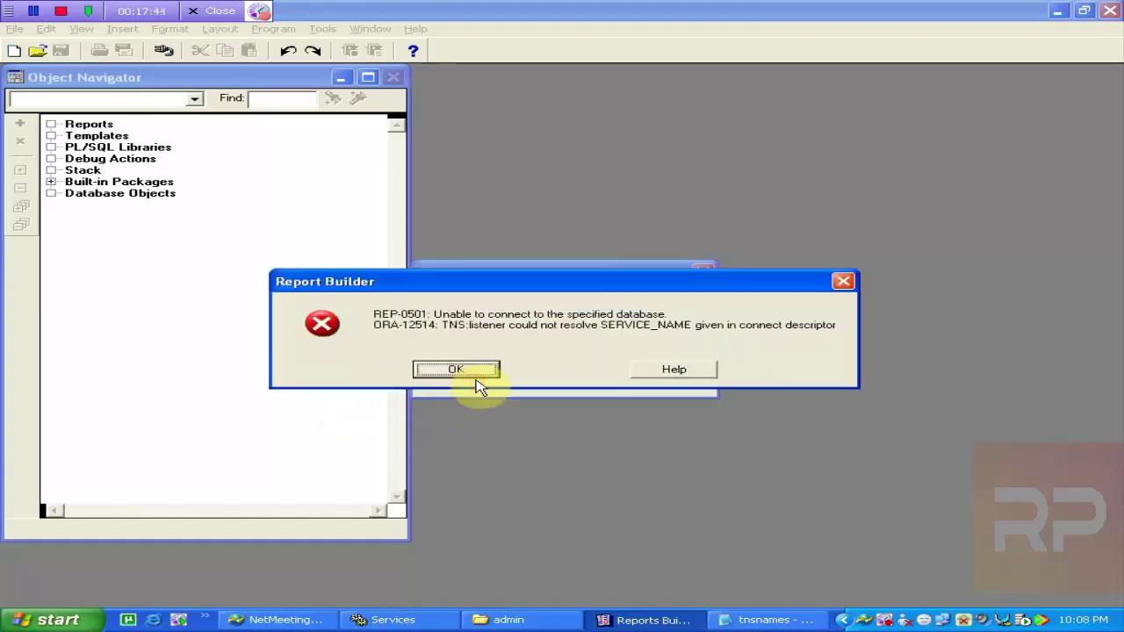
pyautogui.click(484, 372)
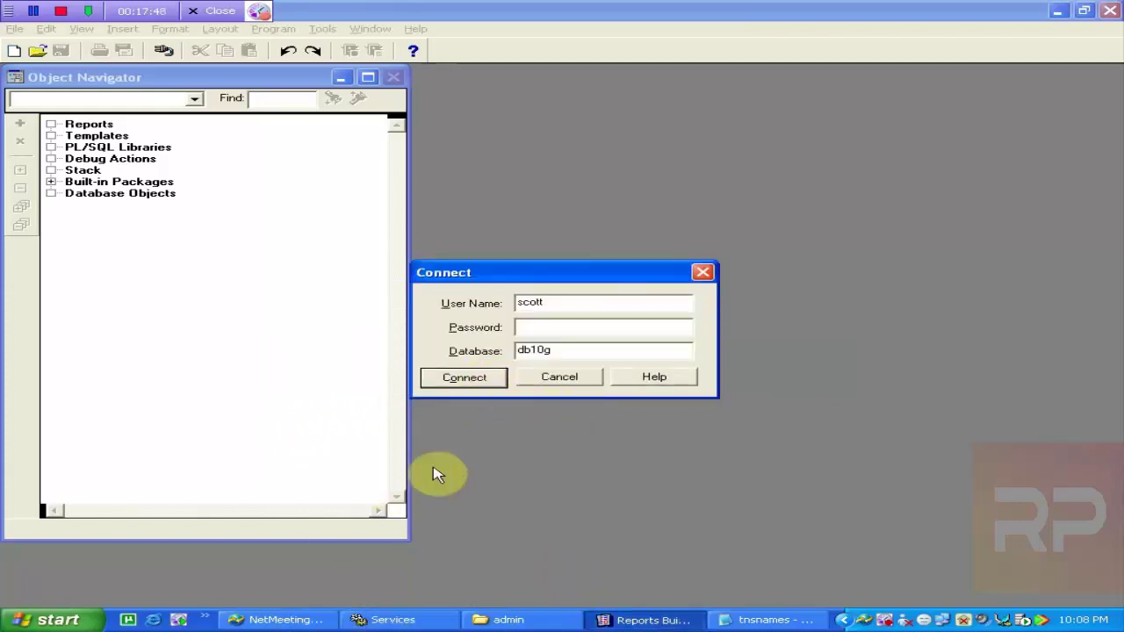
pyautogui.click(564, 378)
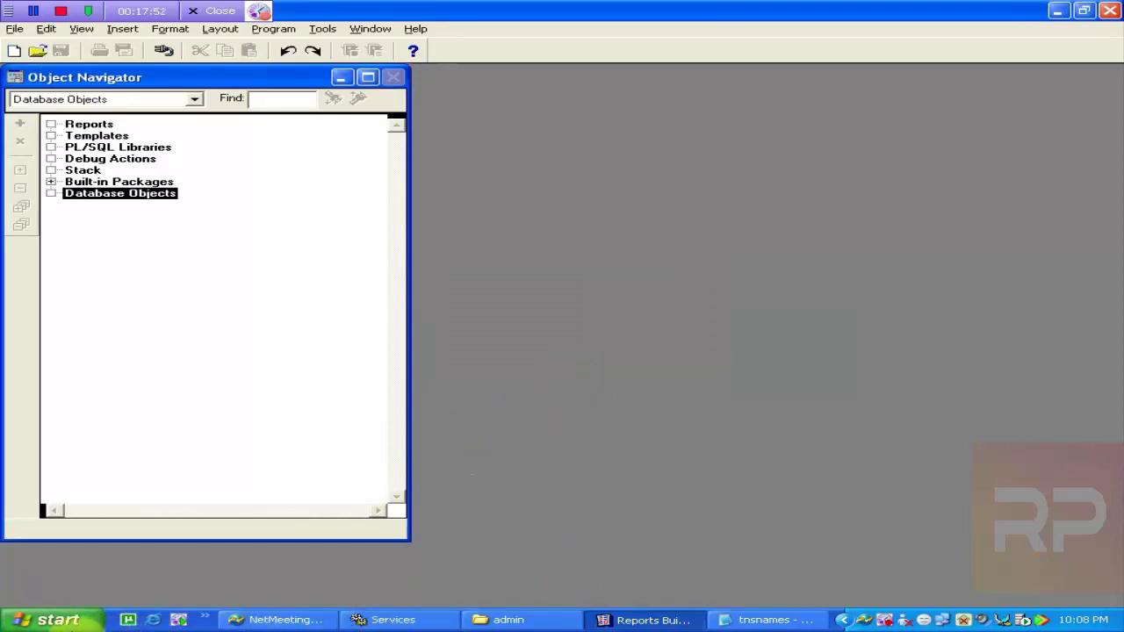
# - Launch SQL*Plus from the OraDb10g_home1 program group
pyautogui.click(52, 620)
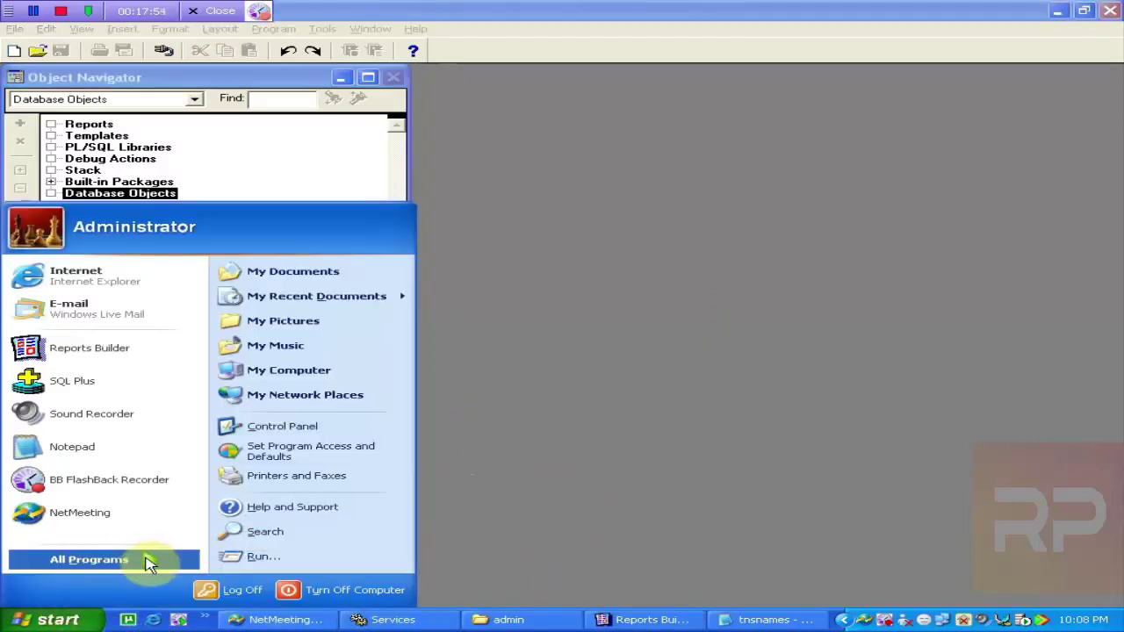
pyautogui.click(149, 563)
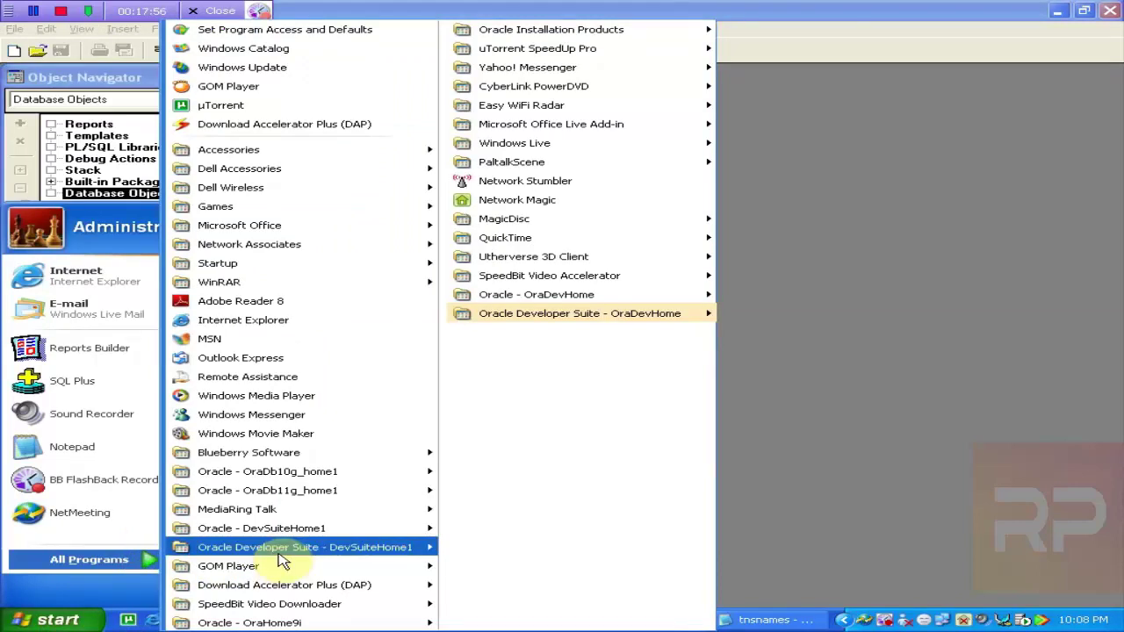
pyautogui.moveTo(367, 470)
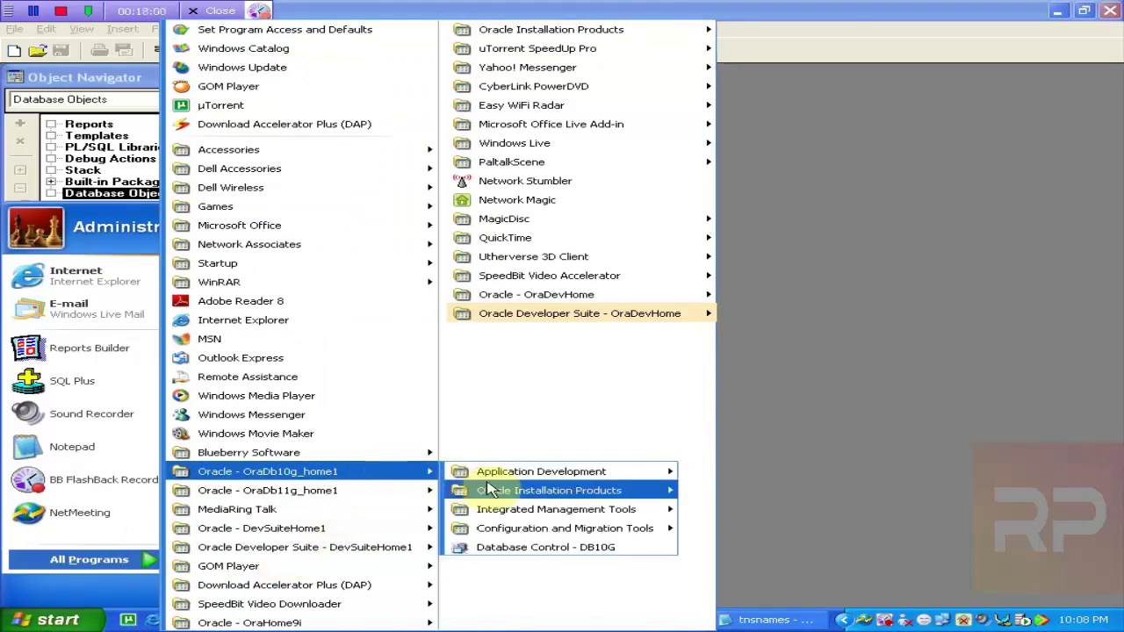
pyautogui.moveTo(509, 474)
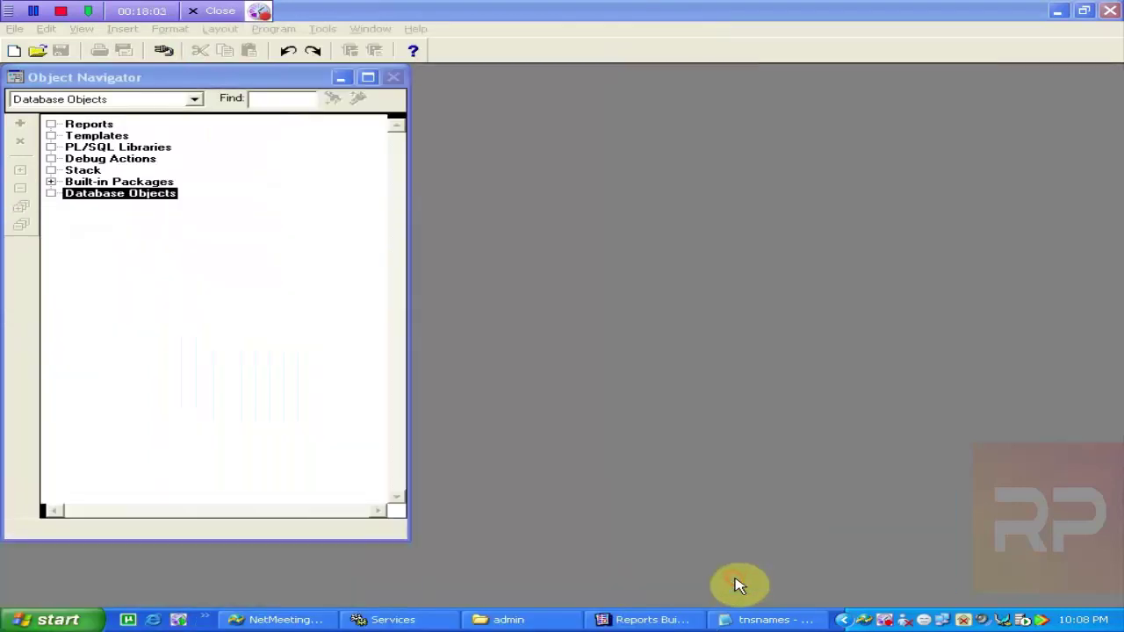
pyautogui.click(739, 584)
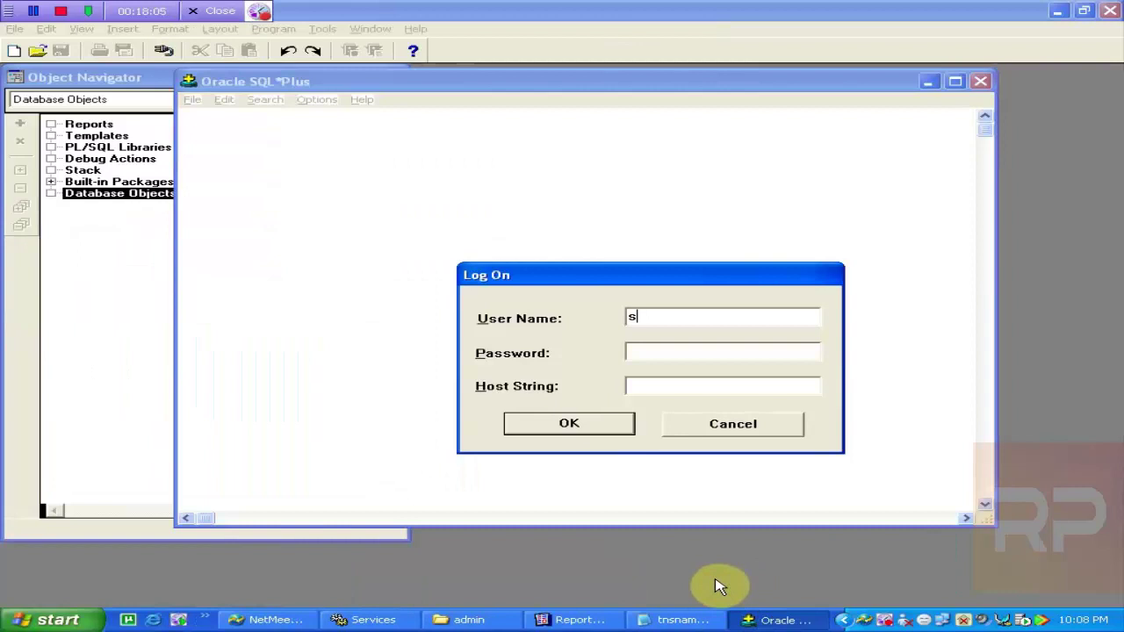
# - Try to log on to SQL*Plus with the account's user name and password, using db10g as the host string
pyautogui.click(720, 587)
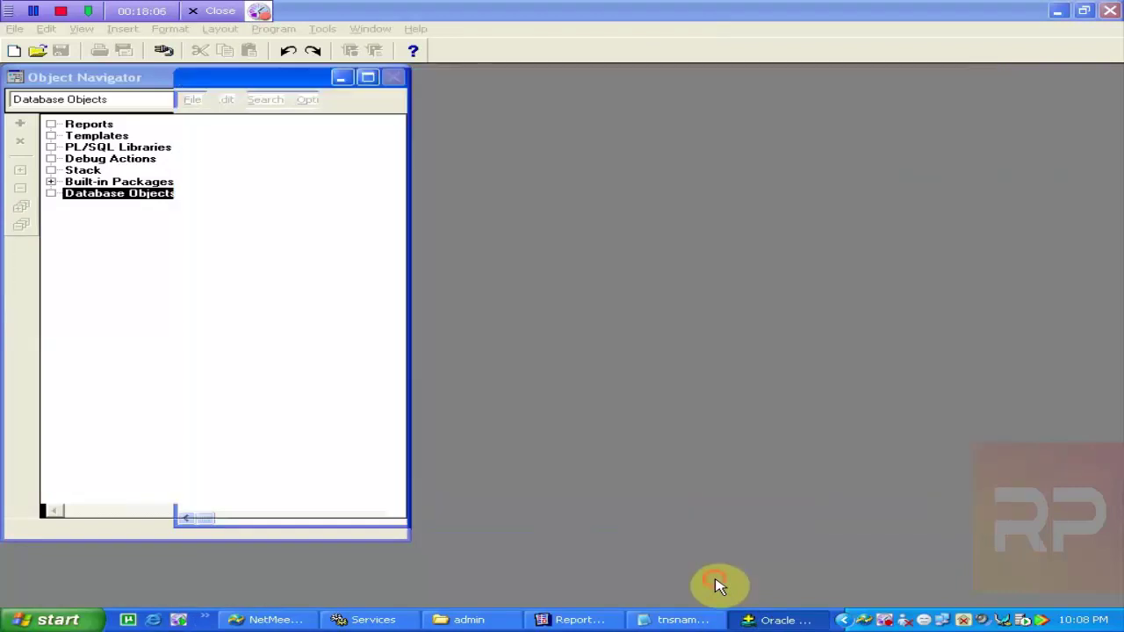
pyautogui.click(773, 616)
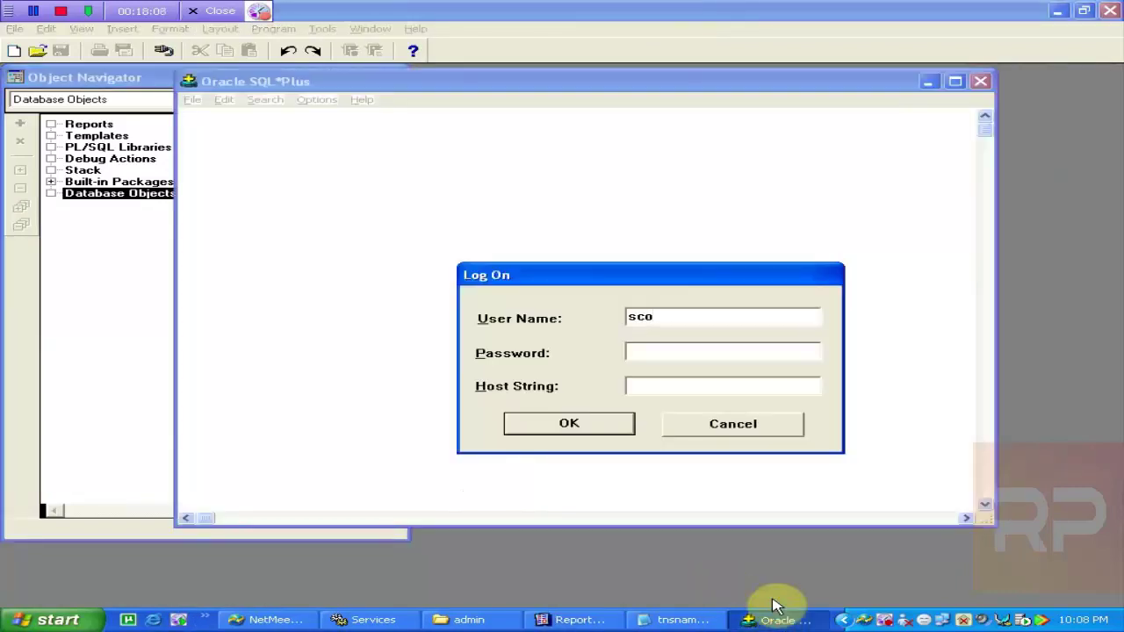
pyautogui.write('tiger')
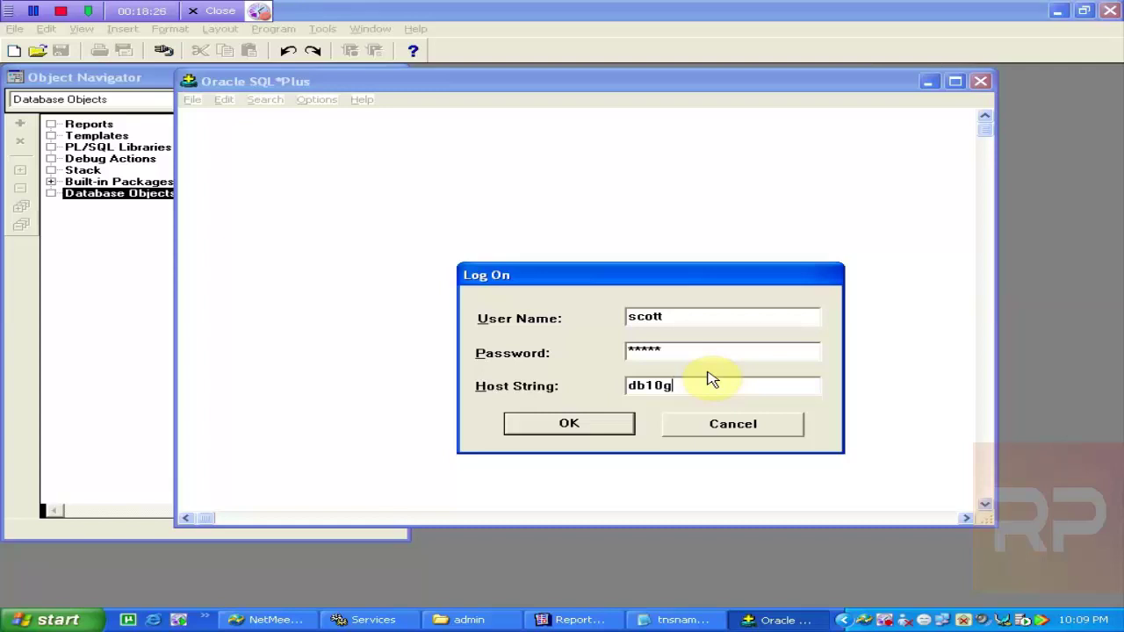
pyautogui.click(614, 424)
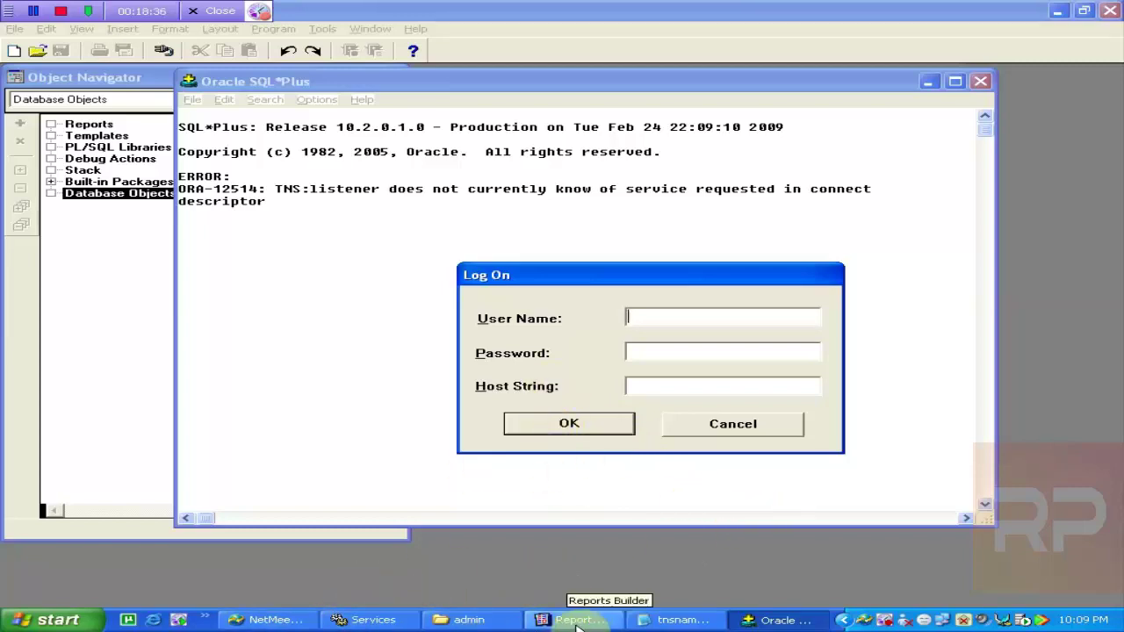
# - Switch to Services, check the status of the 10g and 11g TNS listeners and OracleServiceDB10G, and refresh the service list
pyautogui.click(391, 620)
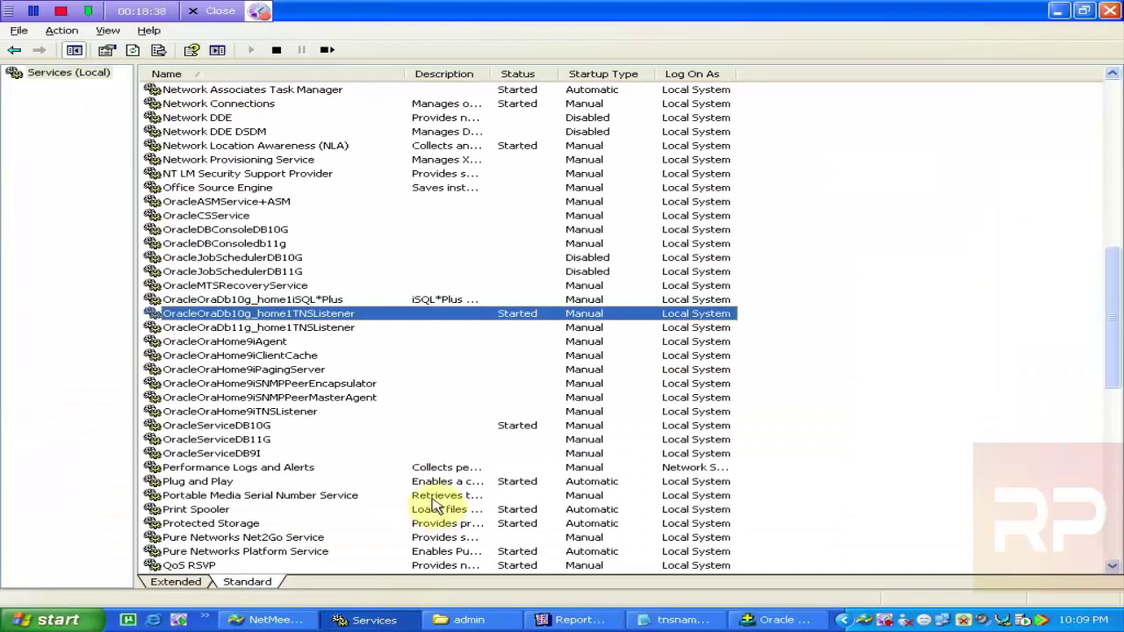
pyautogui.click(309, 328)
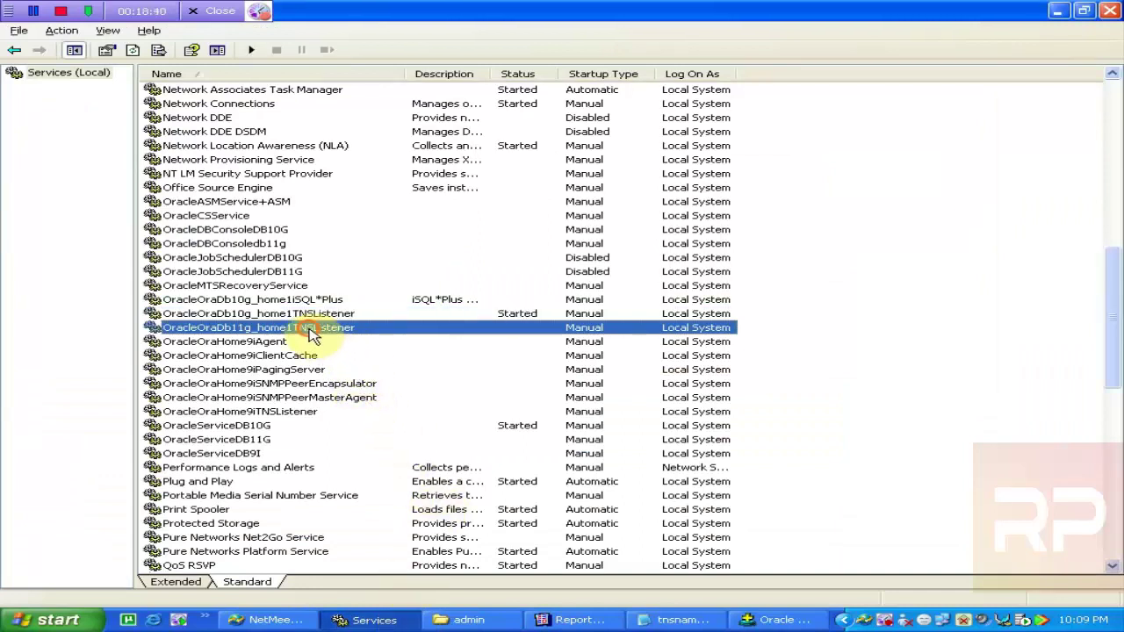
pyautogui.click(329, 314)
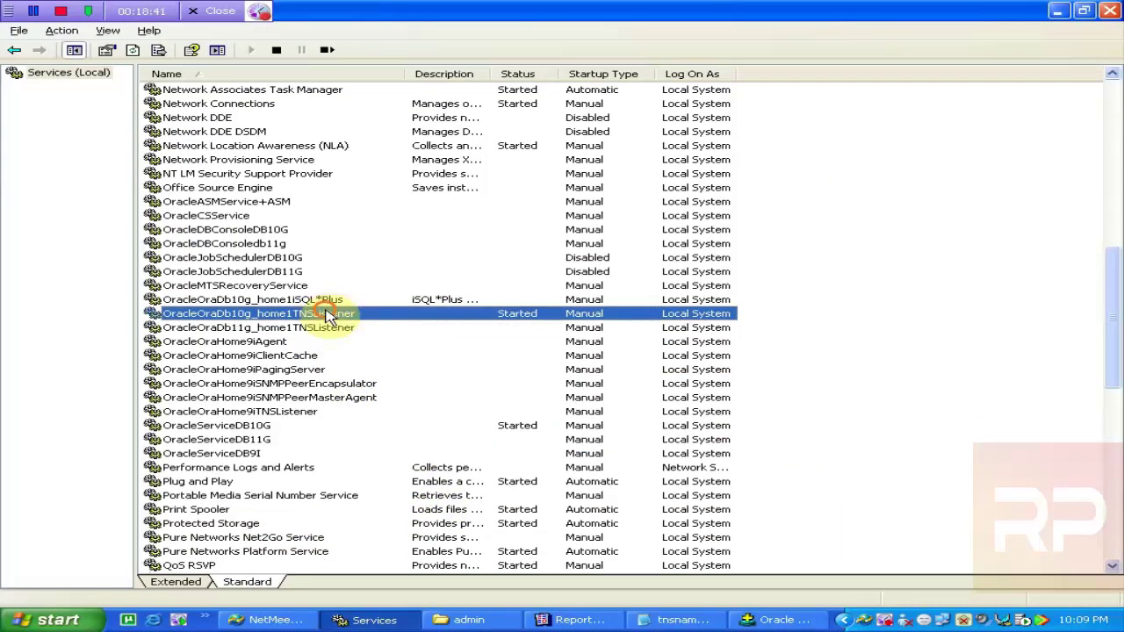
pyautogui.click(325, 417)
pyautogui.click(323, 428)
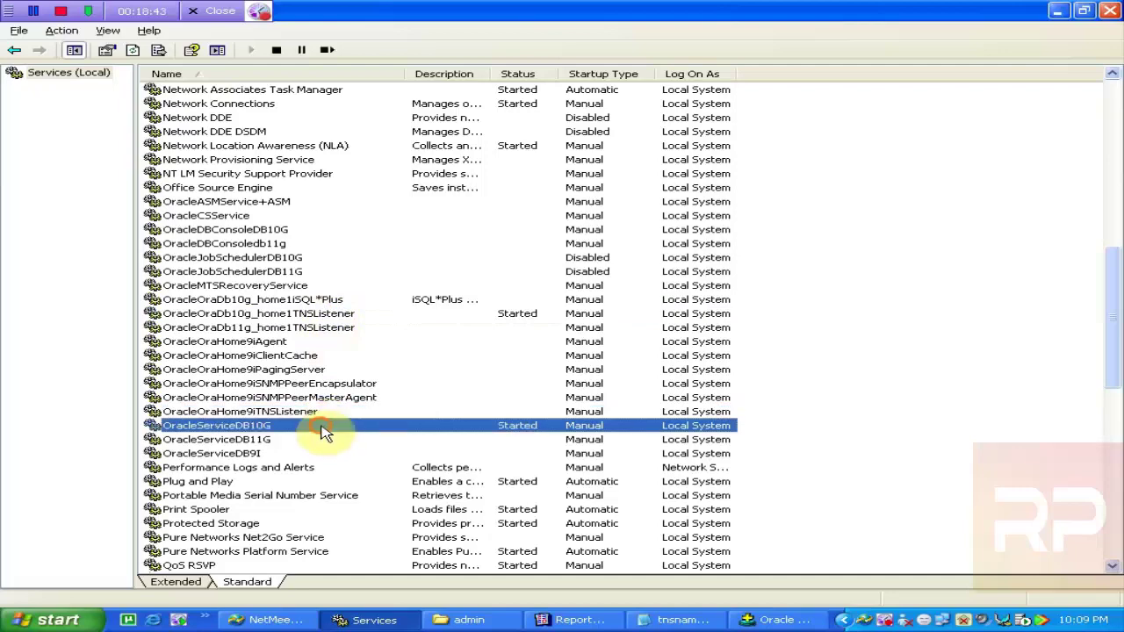
pyautogui.click(157, 50)
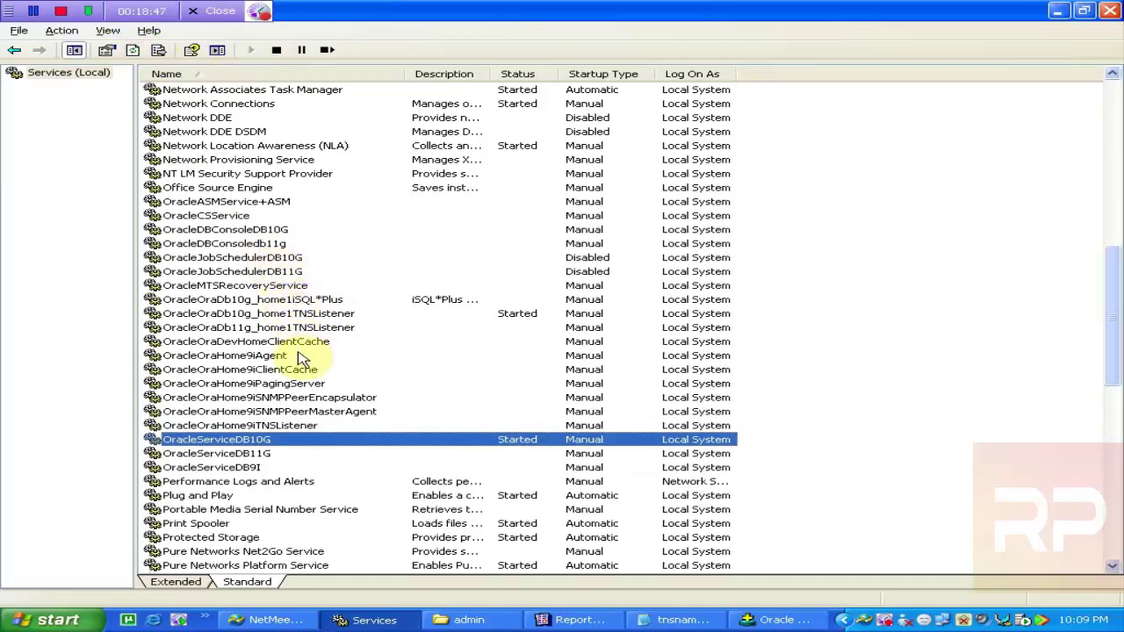
# - Stop the OracleOraDb10g_home1TNSListener service, start it again and refresh the service list
pyautogui.click(320, 316)
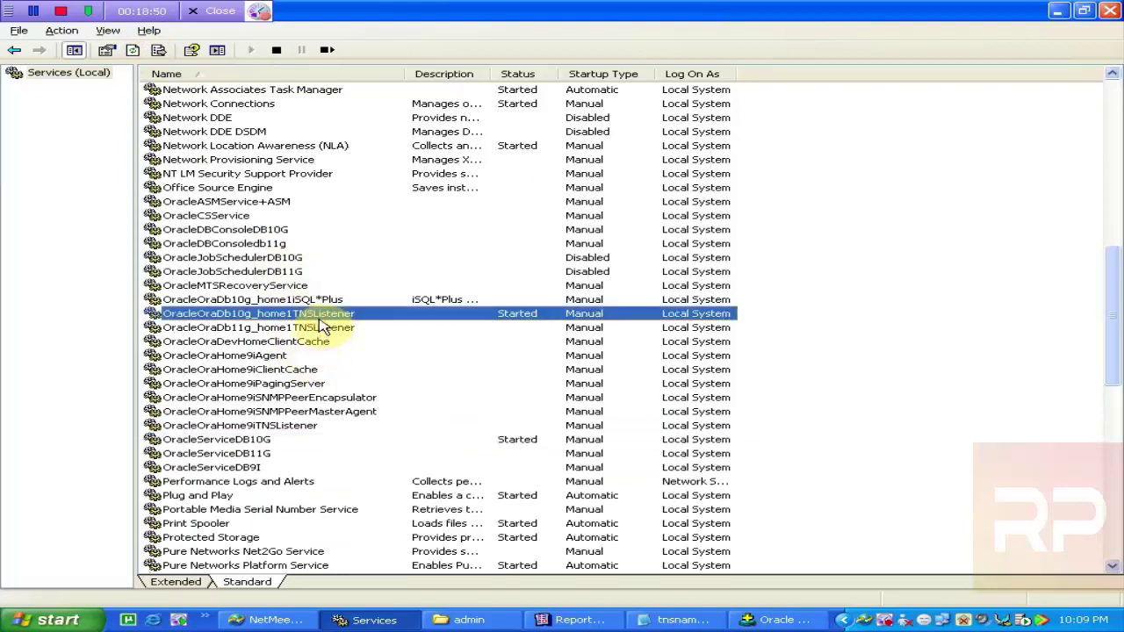
pyautogui.click(279, 51)
pyautogui.click(253, 51)
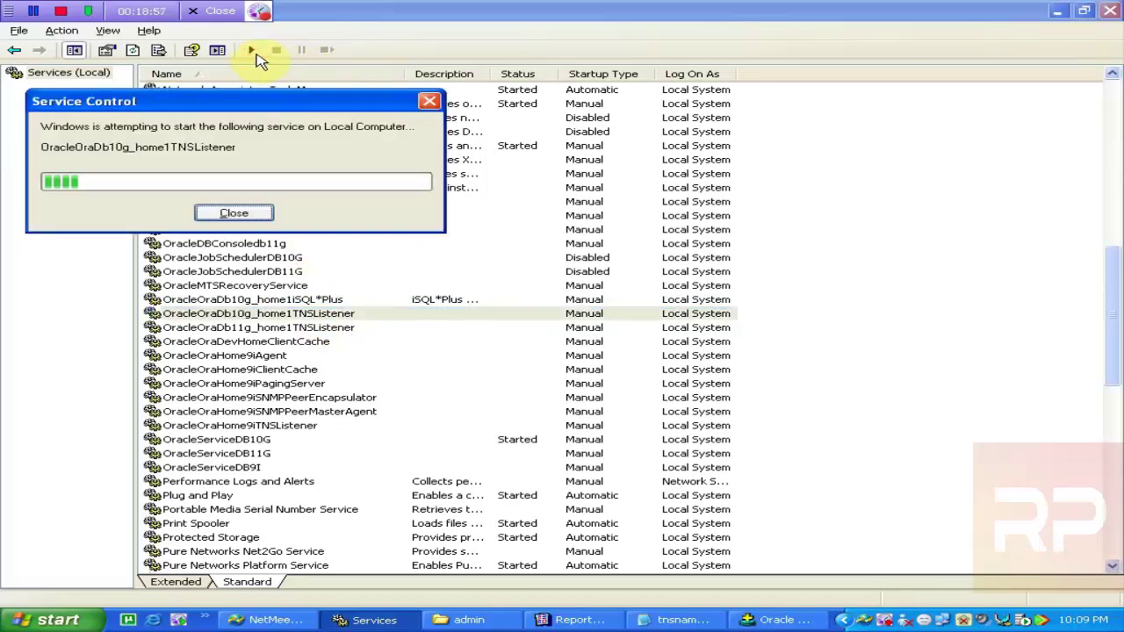
pyautogui.click(139, 54)
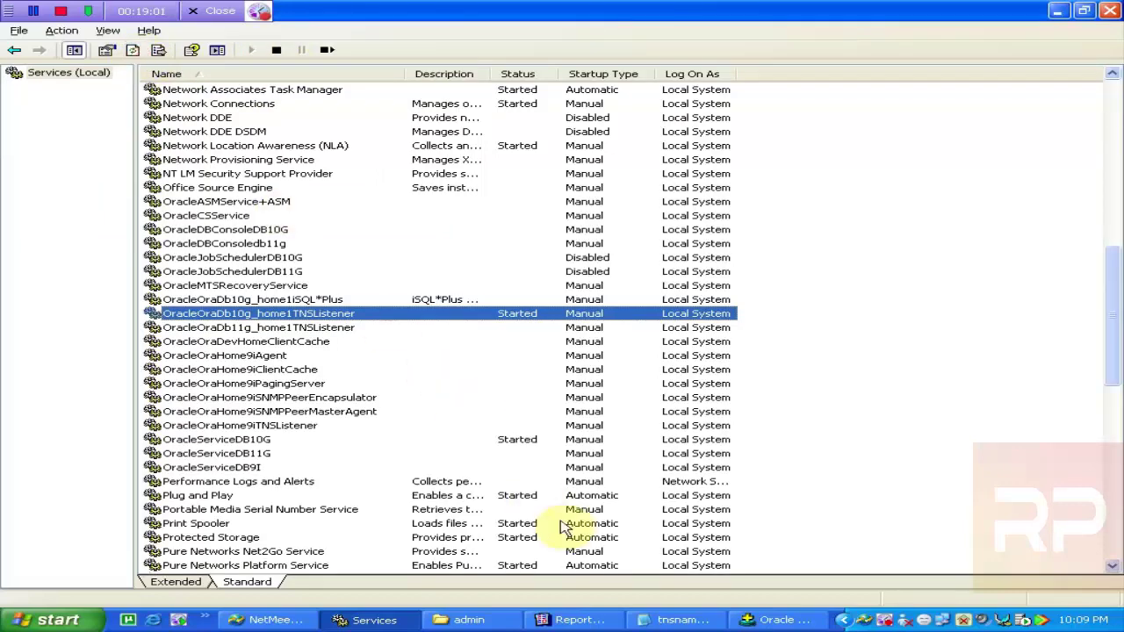
# - Switch to SQL*Plus and try to log on with the account's user name and password, using db10g as the host string
pyautogui.click(766, 621)
pyautogui.write('scot')
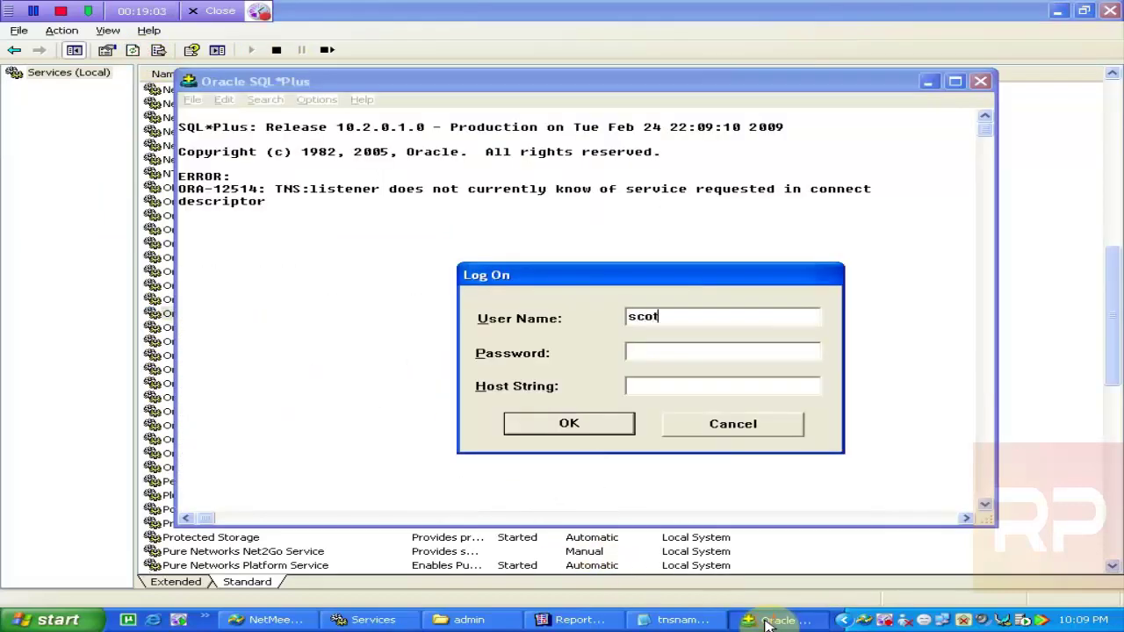
pyautogui.write('t')
pyautogui.press('Tab')
pyautogui.write('ti')
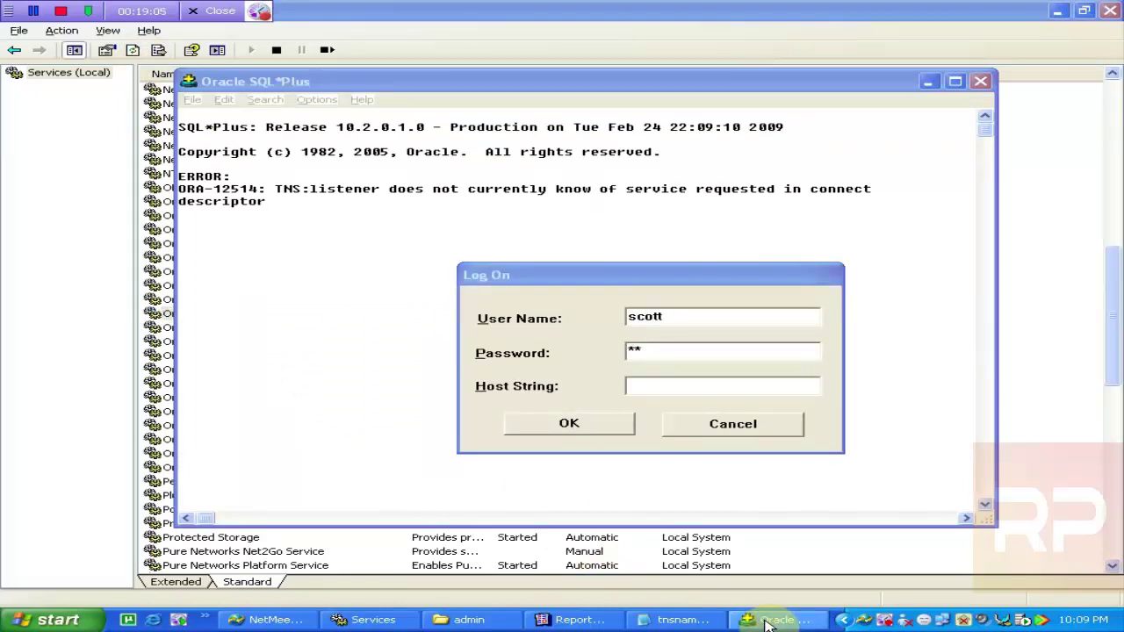
pyautogui.click(738, 344)
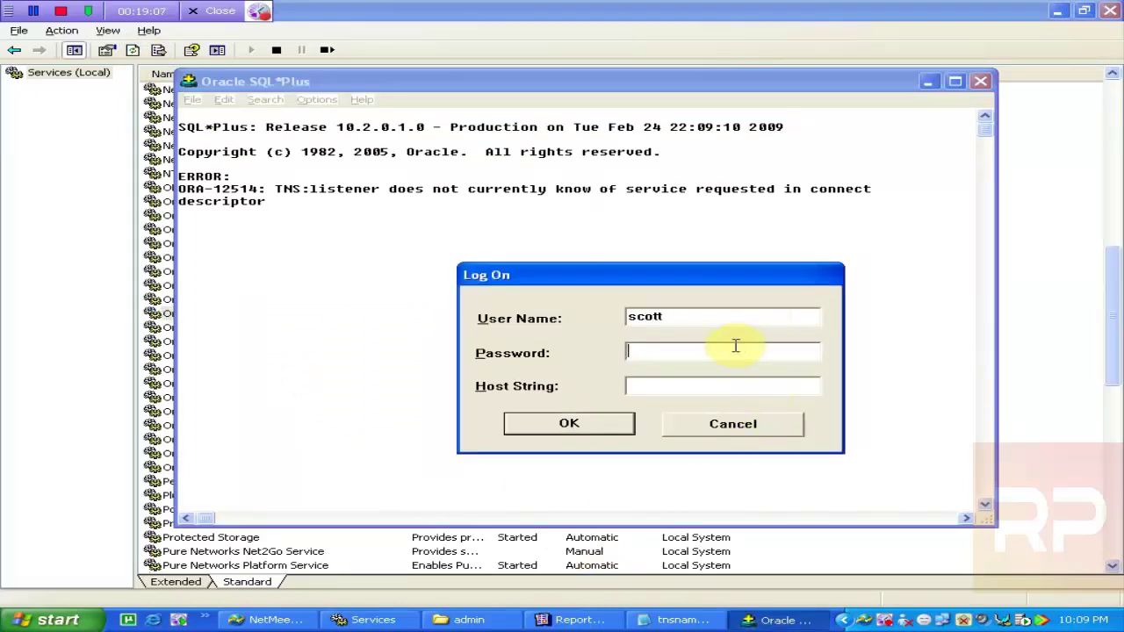
pyautogui.write('ger')
pyautogui.press('Tab')
pyautogui.write('db10')
pyautogui.click(594, 424)
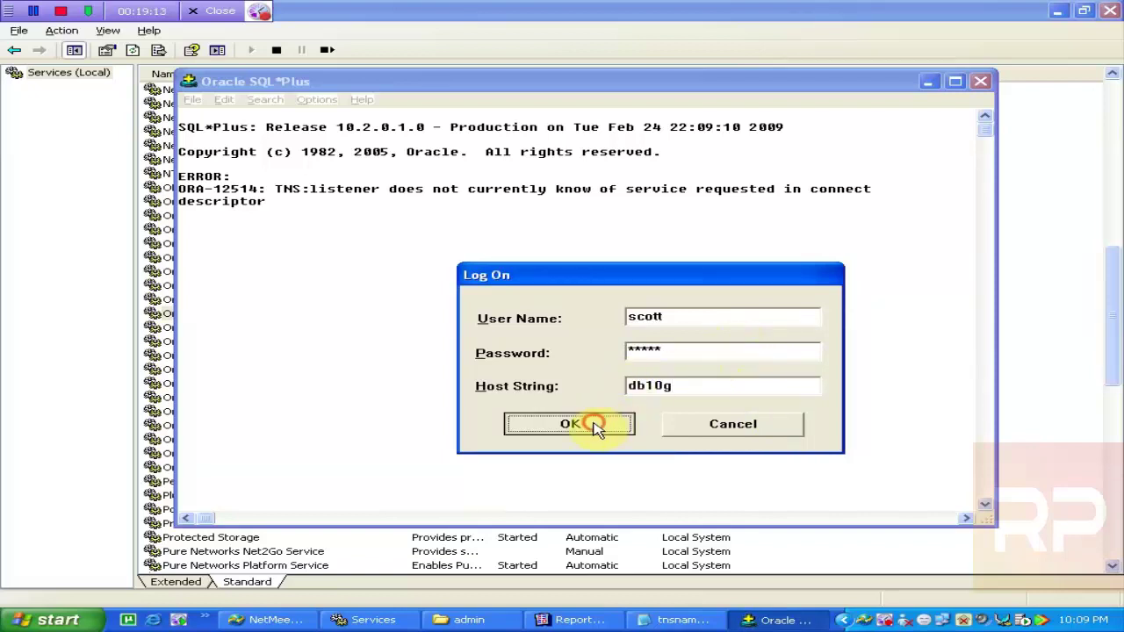
pyautogui.click(593, 425)
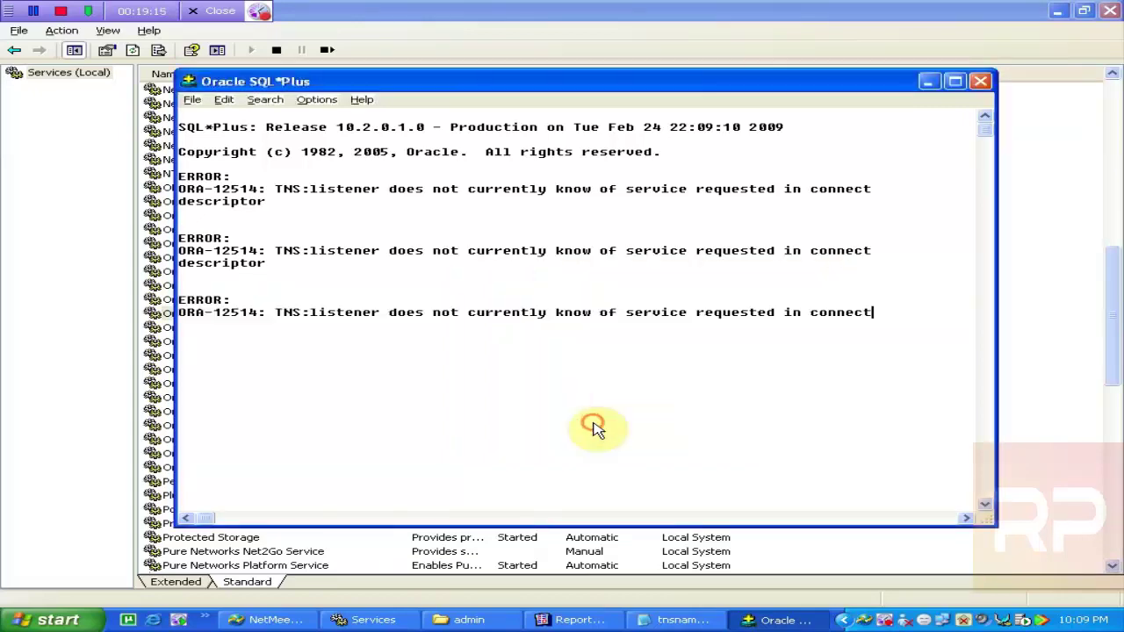
# - Review the open tnsnames file, and recheck the 10g, 11g and 9i TNS listener entries in Services
pyautogui.click(641, 619)
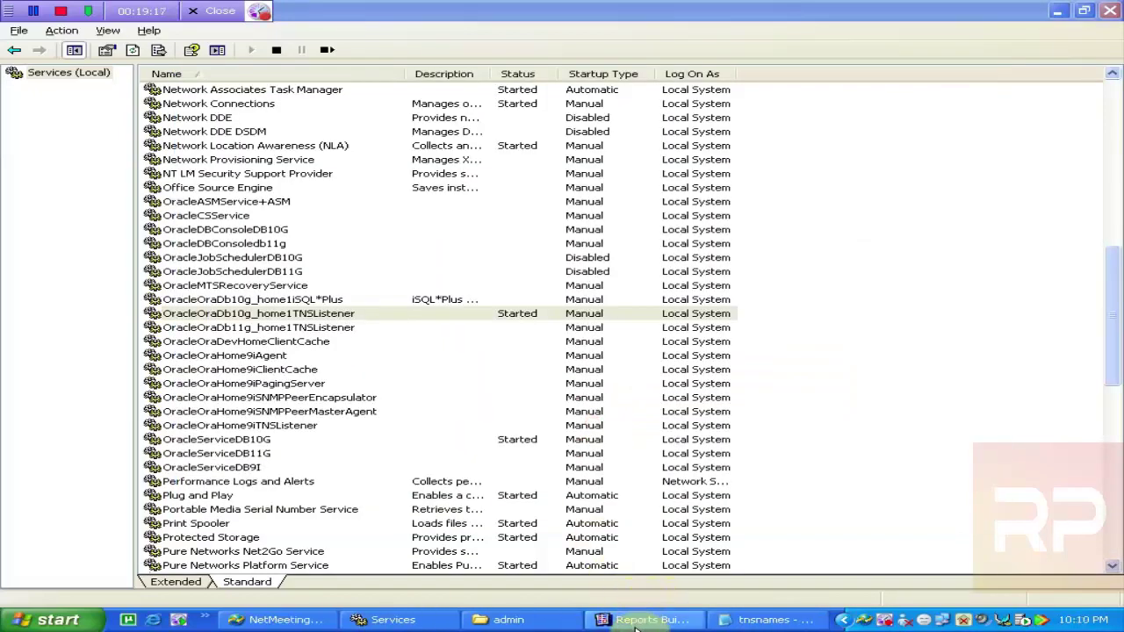
pyautogui.click(720, 620)
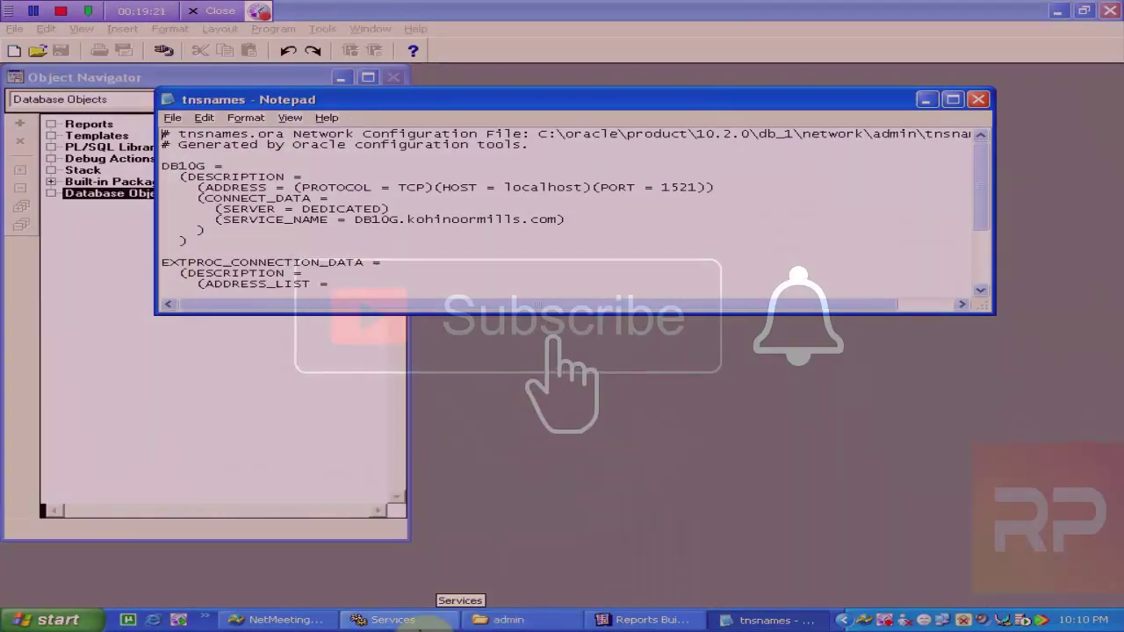
pyautogui.click(419, 625)
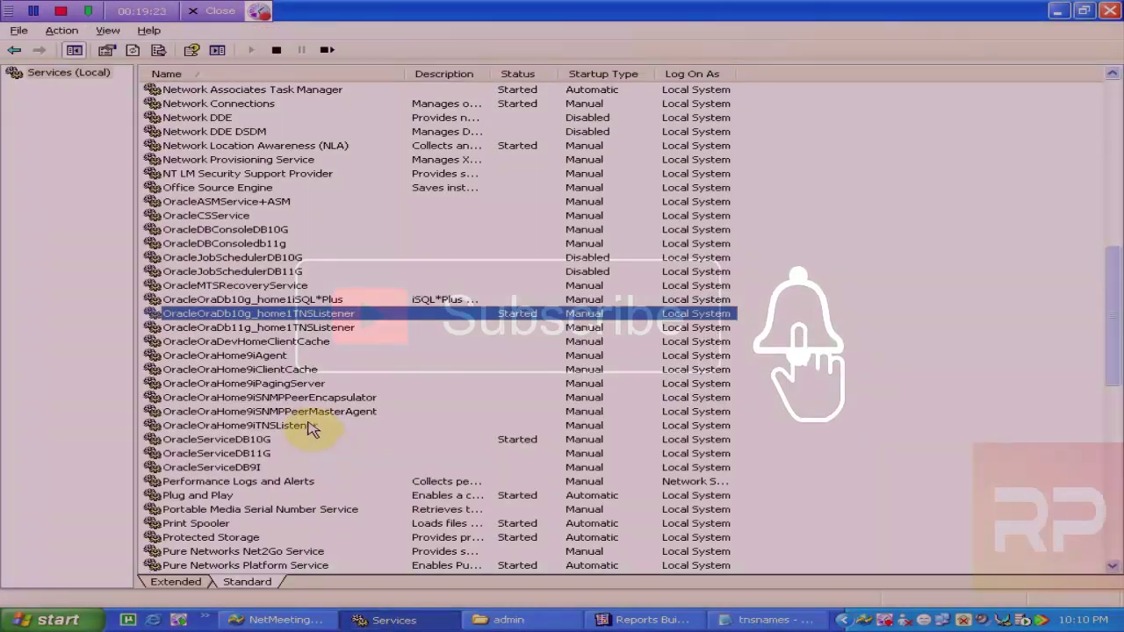
pyautogui.click(343, 332)
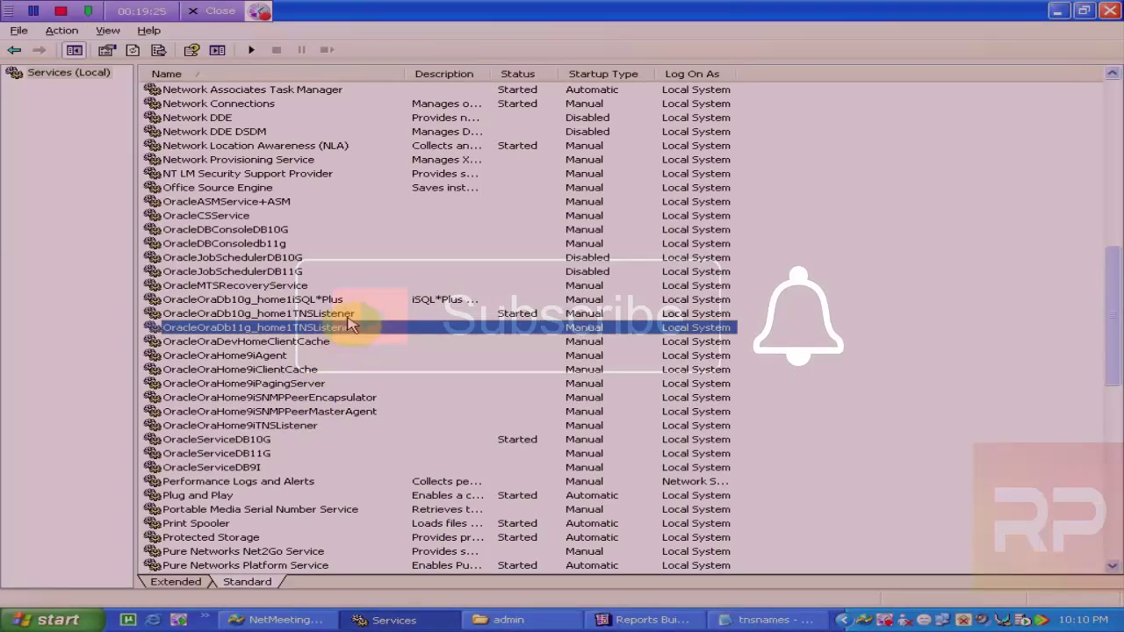
pyautogui.click(348, 317)
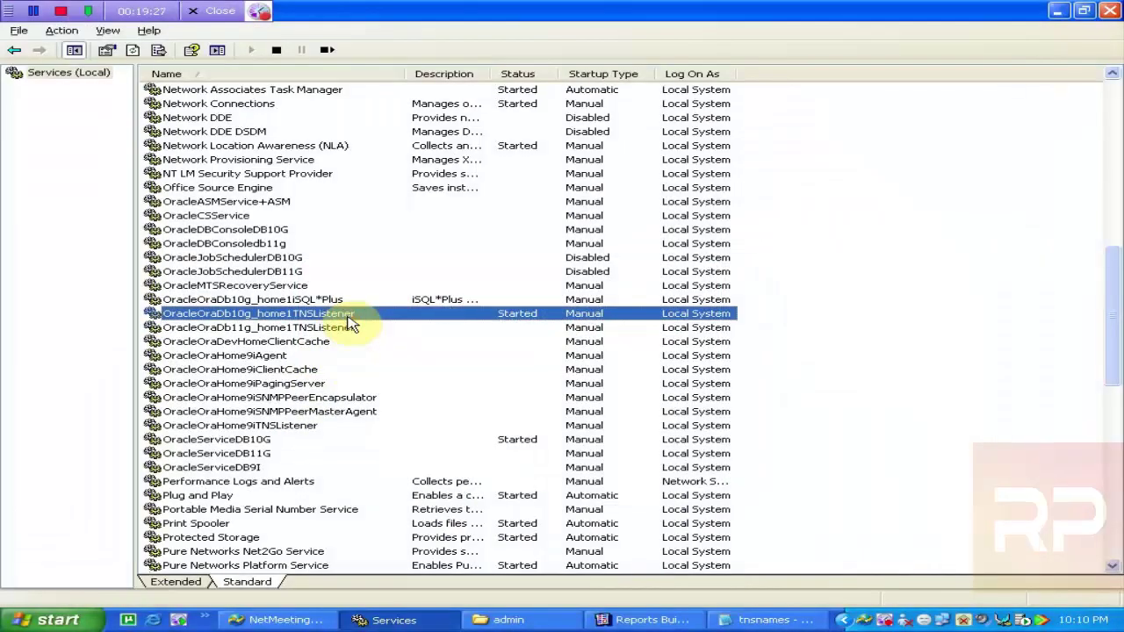
pyautogui.click(345, 427)
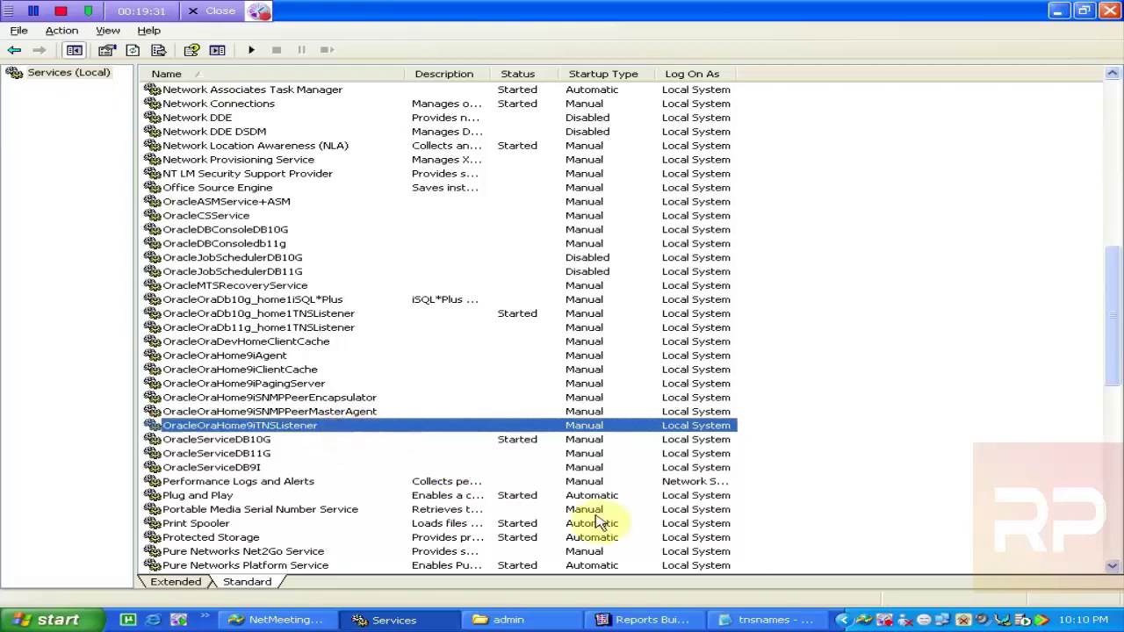
# - In the file explorer, go from the OraDev admin folder to C:\oracle\product\10.2.0\db_1\NETWORK\ADMIN
pyautogui.click(551, 622)
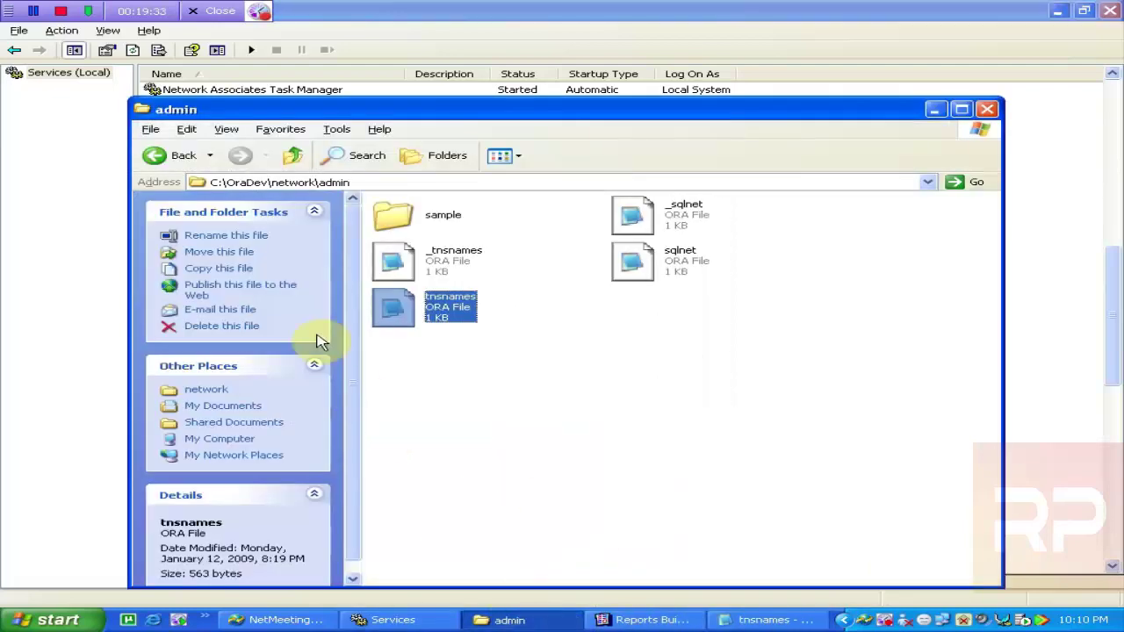
pyautogui.click(288, 158)
pyautogui.click(289, 160)
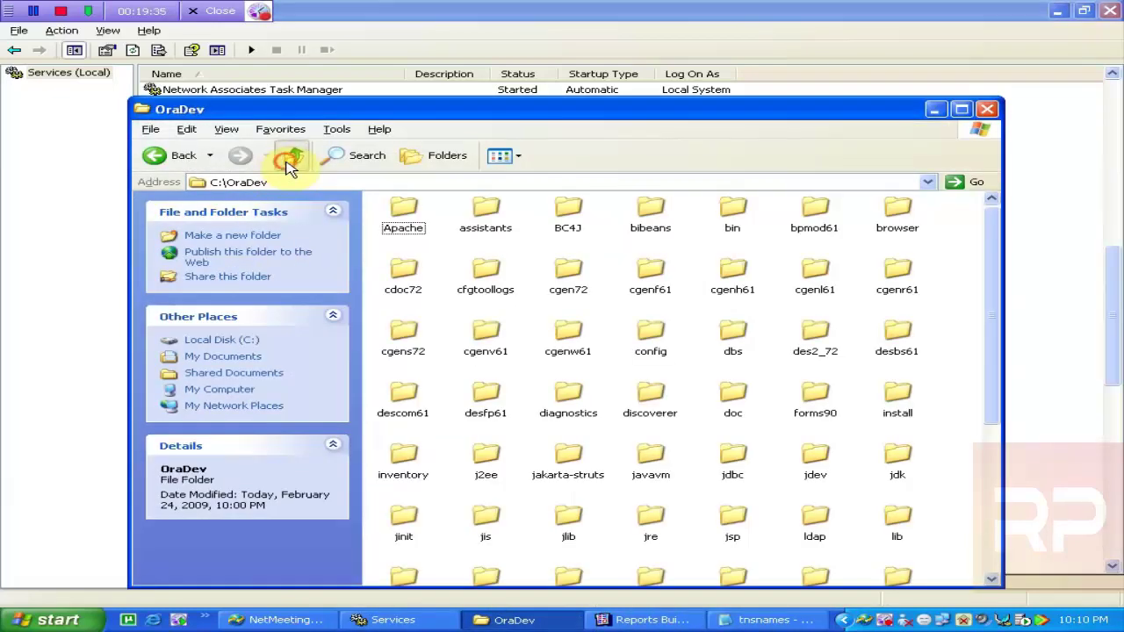
pyautogui.click(290, 159)
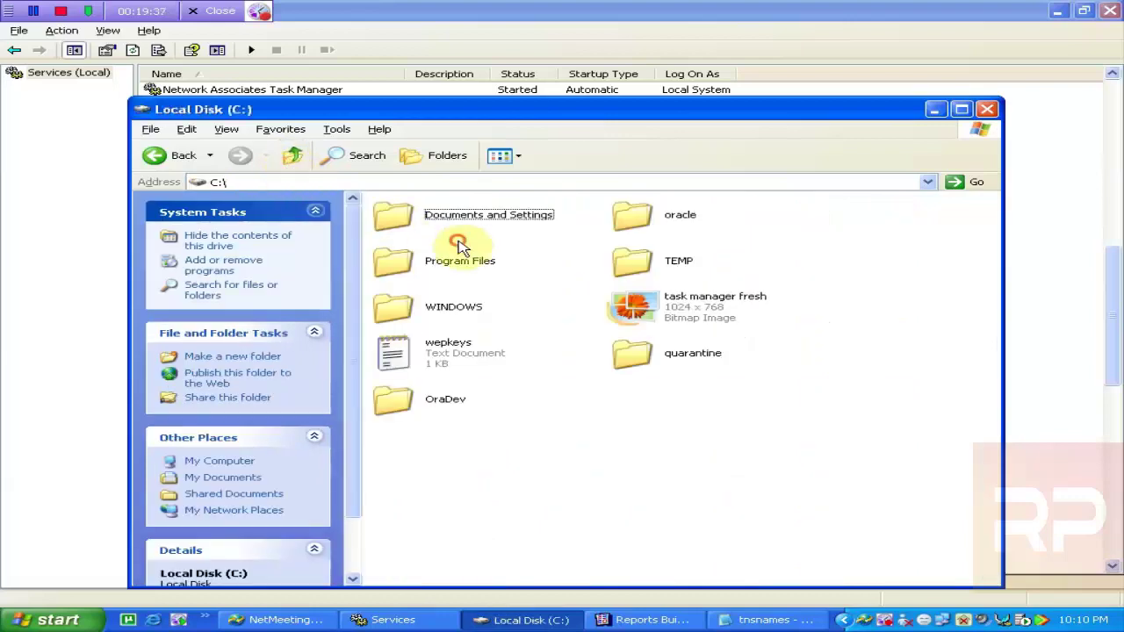
pyautogui.click(634, 223)
pyautogui.doubleClick(634, 223)
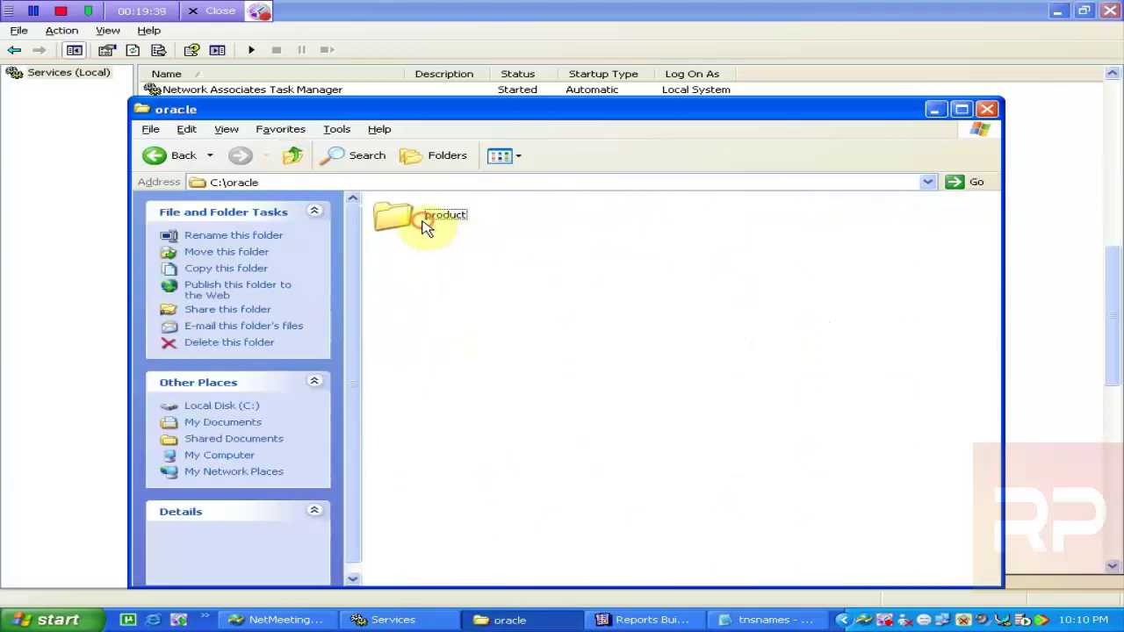
pyautogui.doubleClick(426, 225)
pyautogui.doubleClick(427, 226)
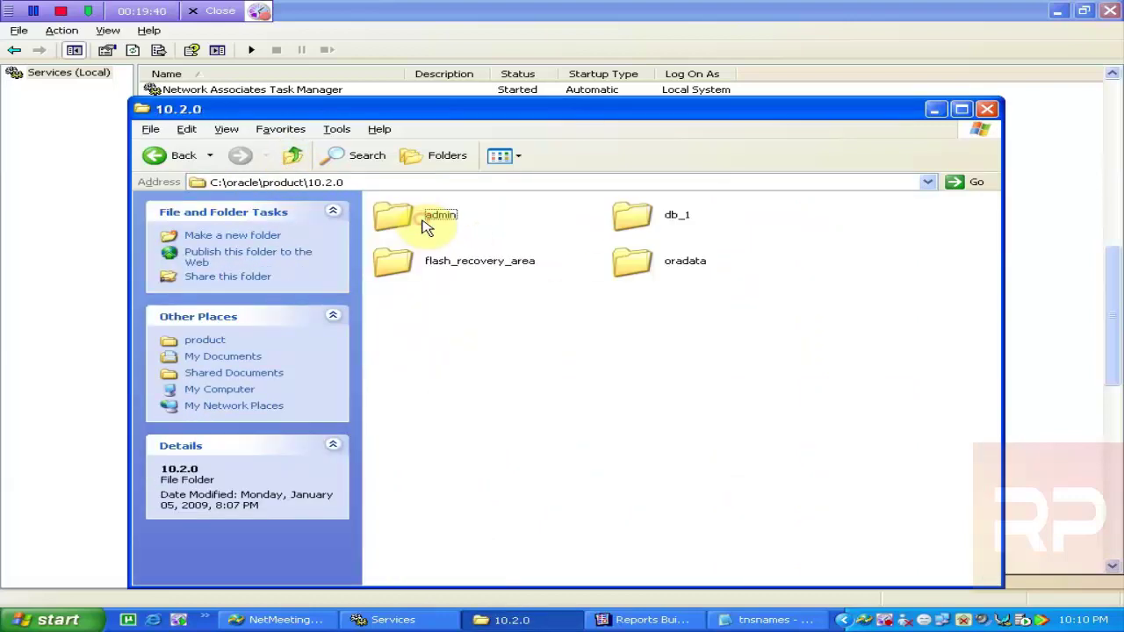
pyautogui.doubleClick(652, 221)
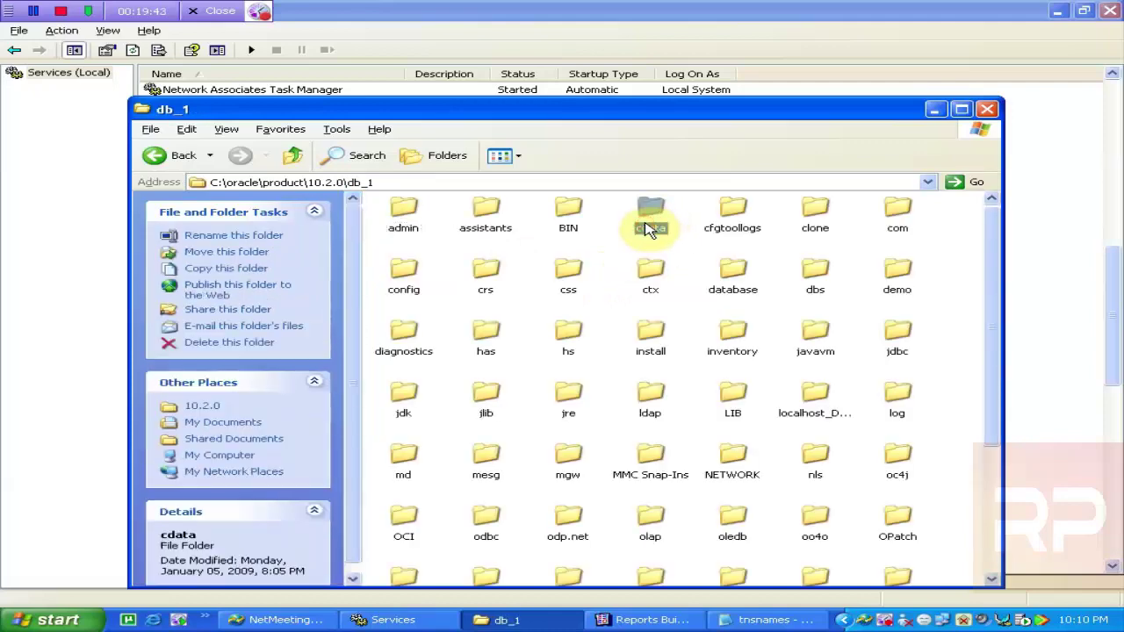
pyautogui.press('n')
pyautogui.press('Return')
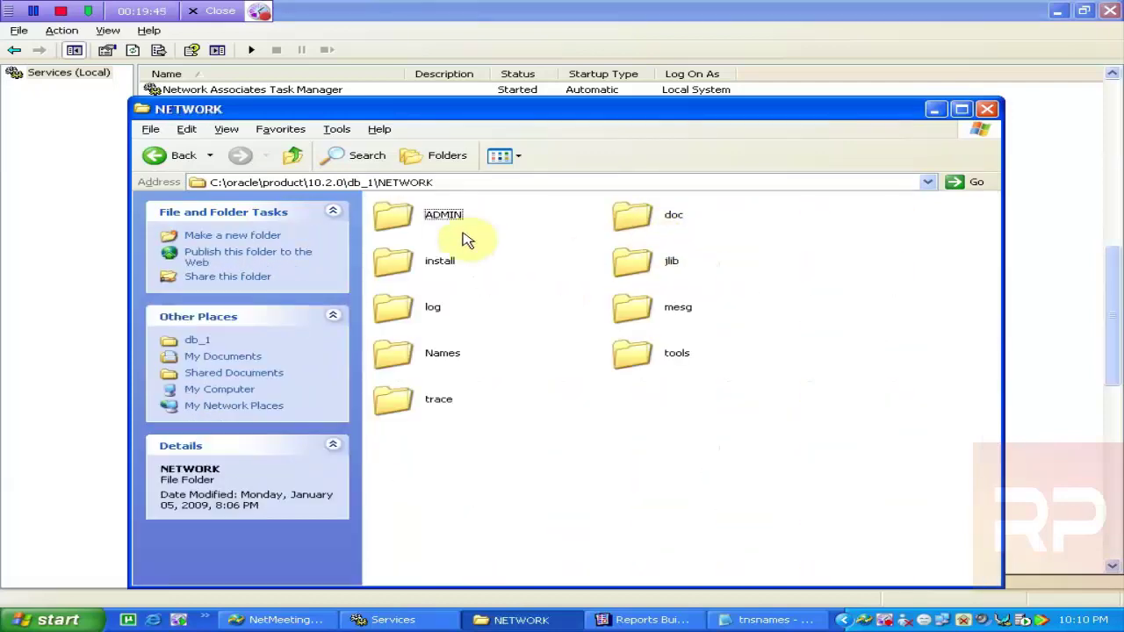
pyautogui.doubleClick(390, 220)
# - Open the listener file in the ADMIN folder, examine its SID_LIST_LISTENER and LISTENER entries, and close it
pyautogui.doubleClick(659, 214)
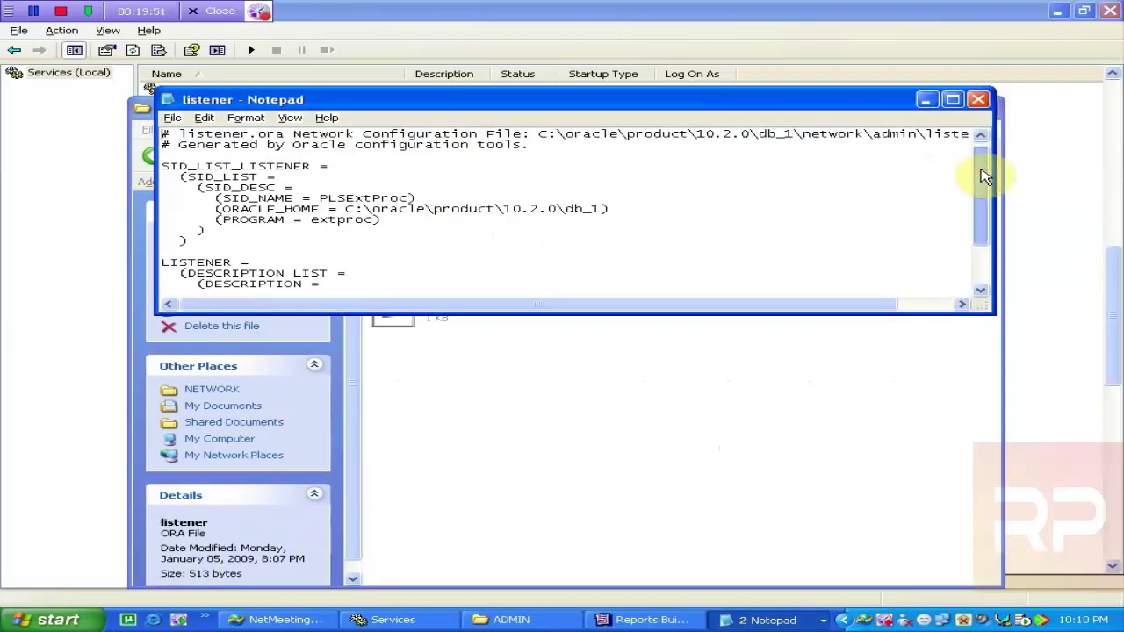
pyautogui.moveTo(984, 173); pyautogui.dragTo(984, 176)
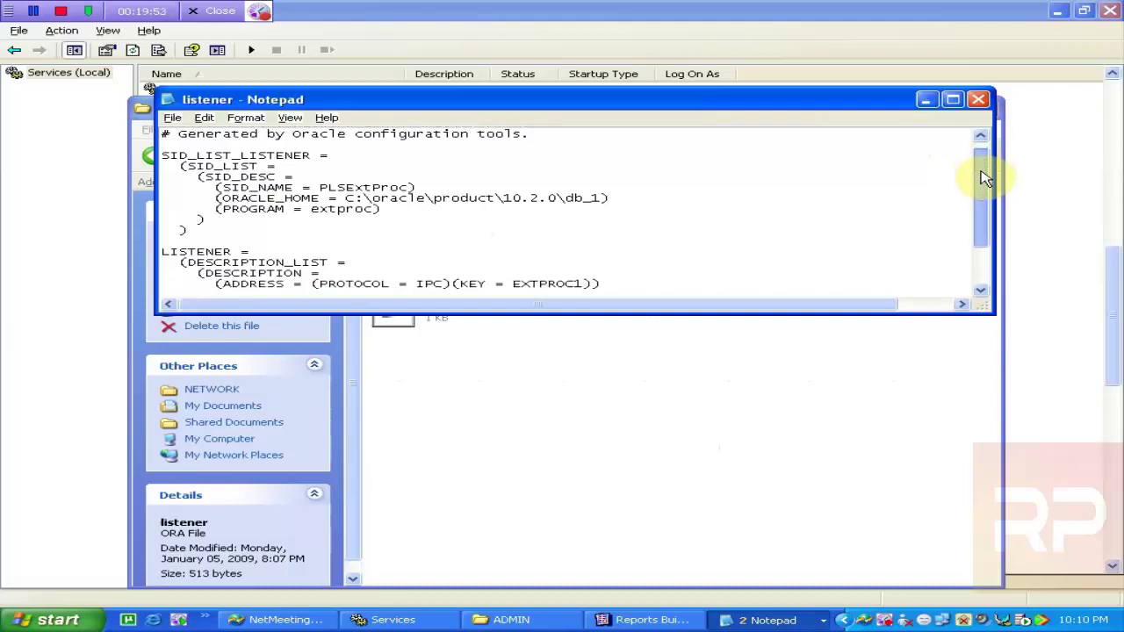
pyautogui.moveTo(984, 178); pyautogui.dragTo(993, 212)
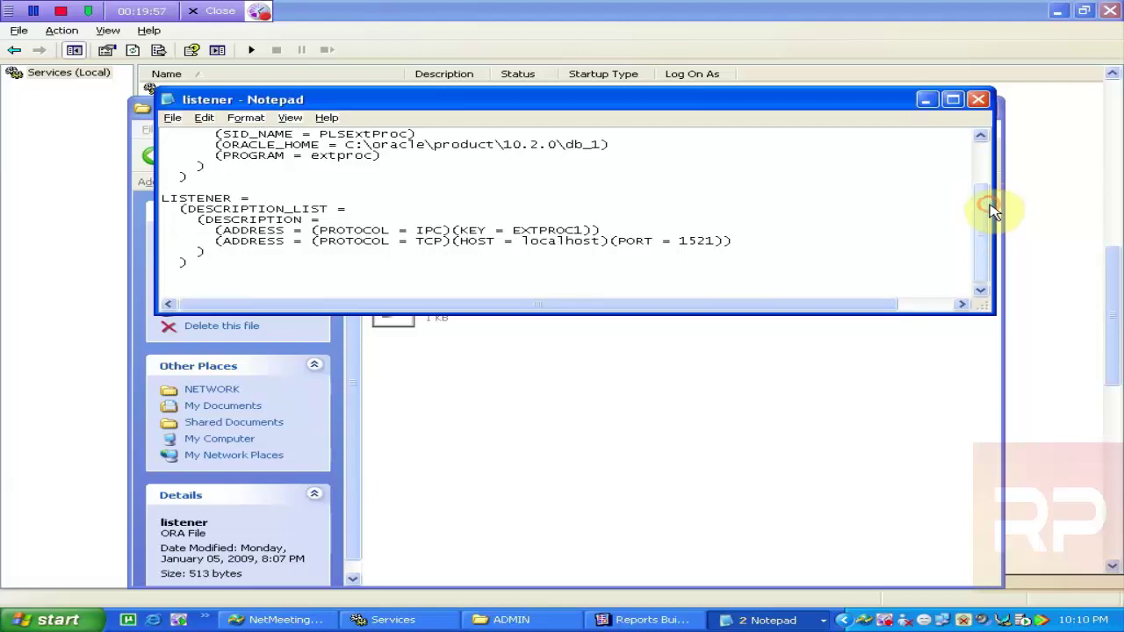
pyautogui.moveTo(992, 212); pyautogui.dragTo(975, 123)
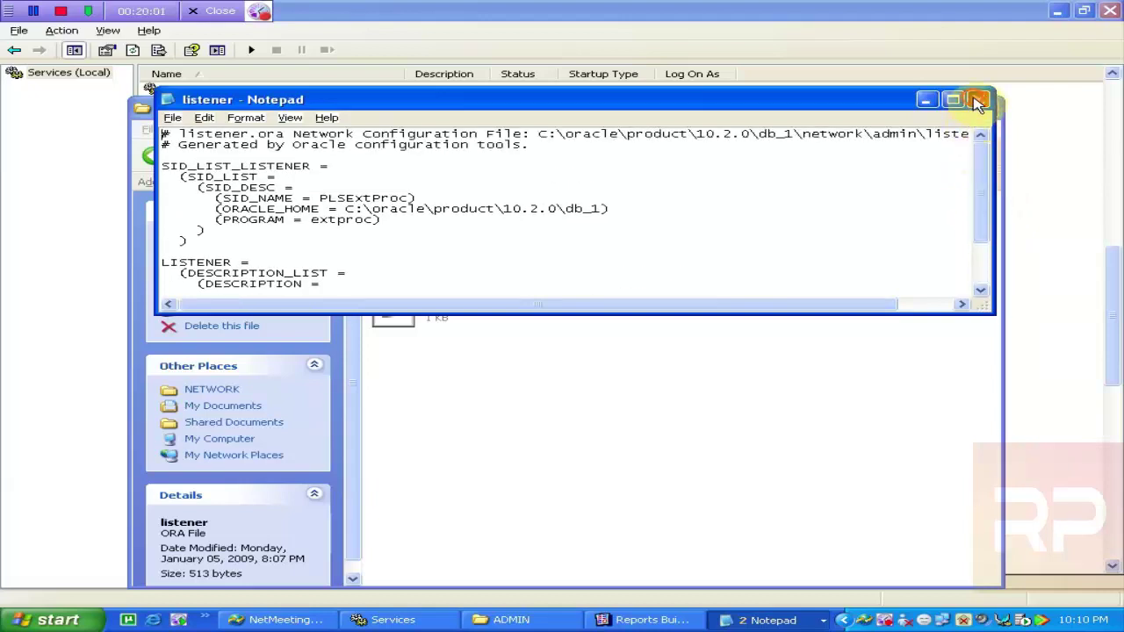
pyautogui.click(978, 99)
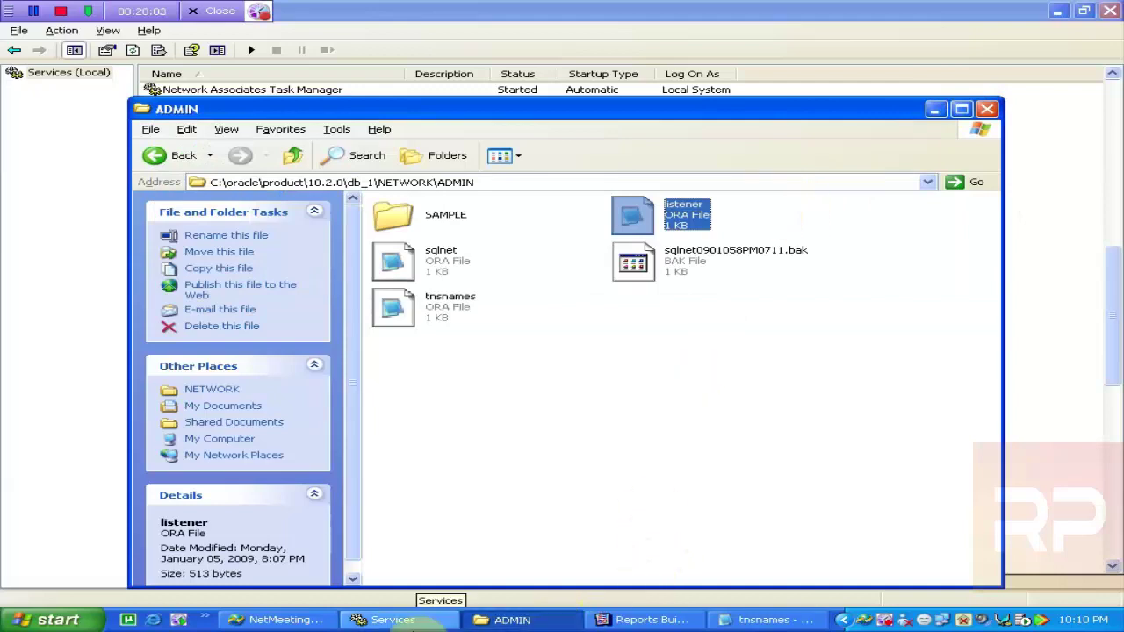
# - Back in Services, refresh the service list and restart the OracleOraDb10g_home1TNSListener service
pyautogui.click(399, 619)
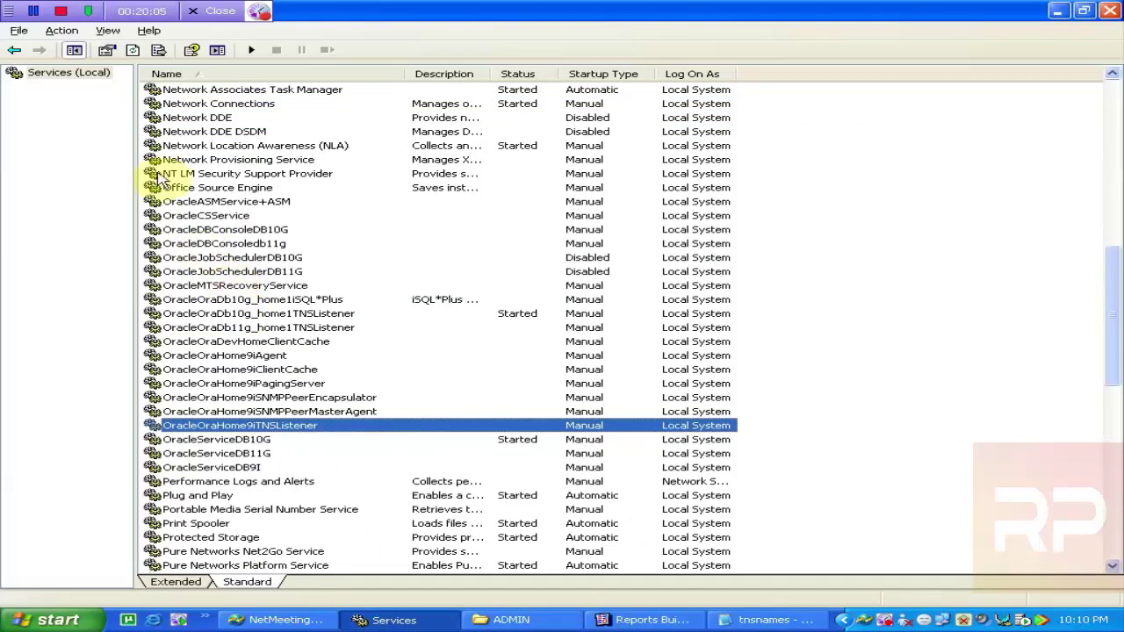
pyautogui.click(132, 55)
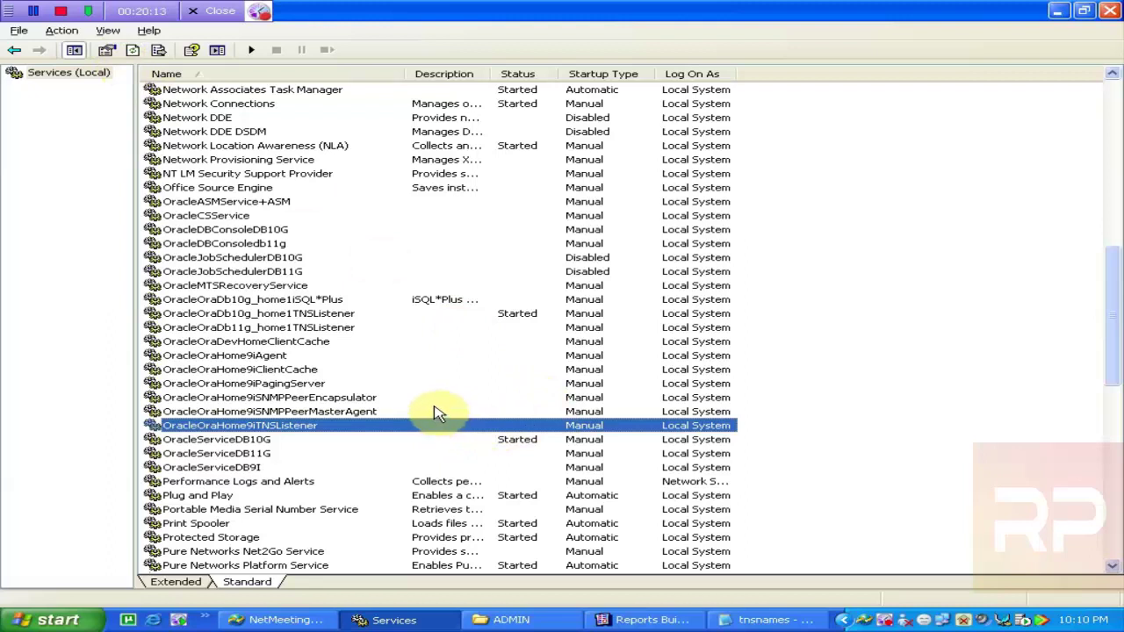
pyautogui.click(387, 315)
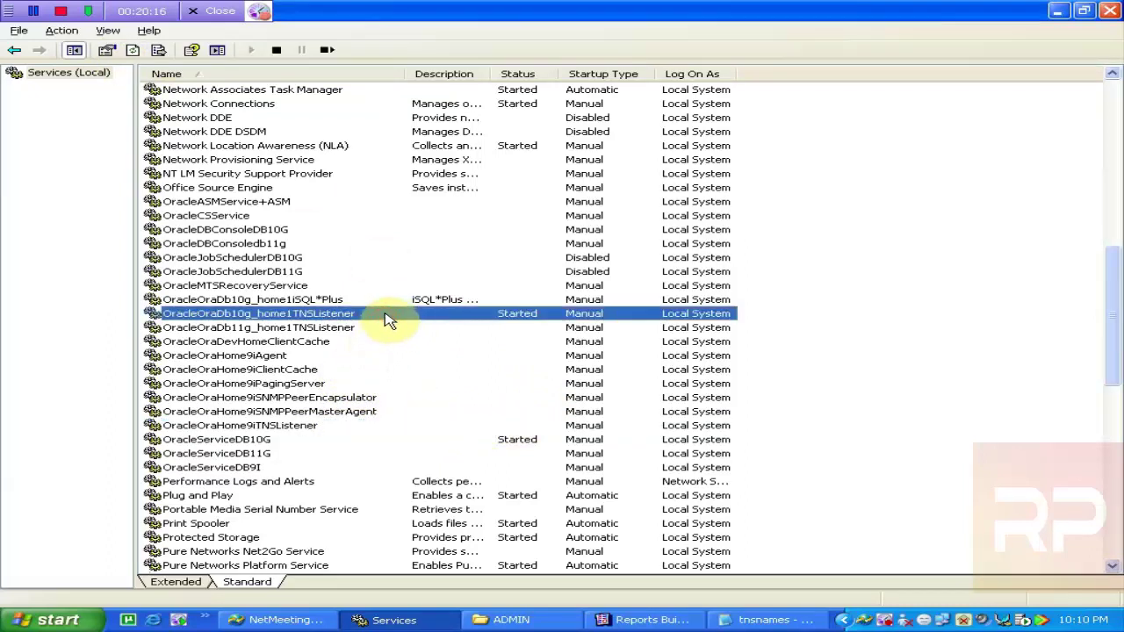
pyautogui.click(331, 50)
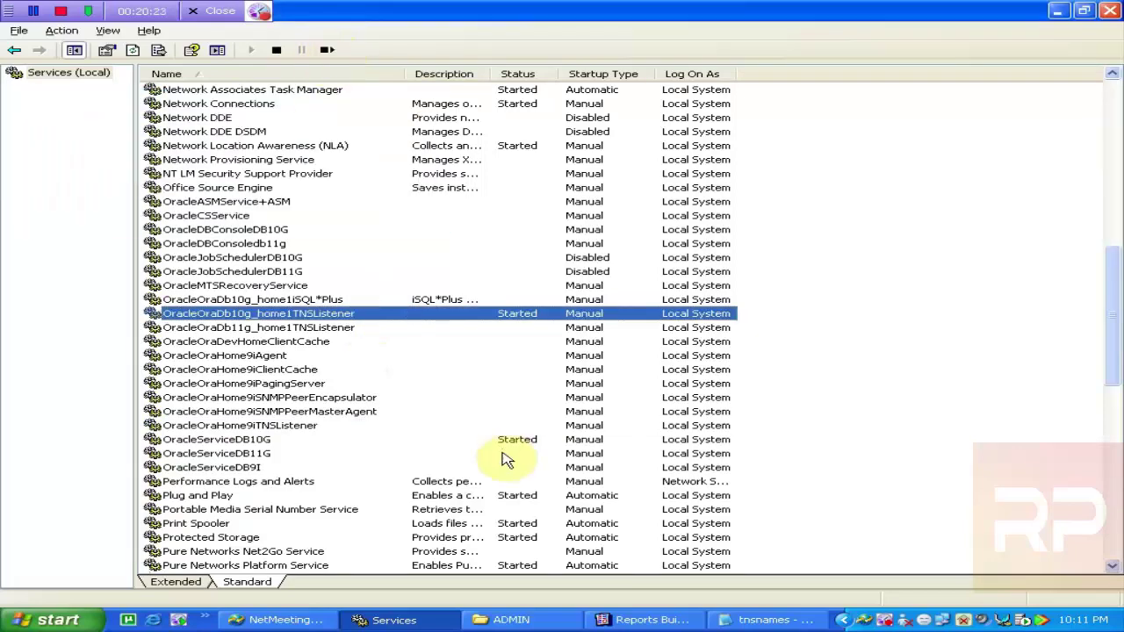
# - Switch to Reports Builder and try to connect as scott, entering the account password and leaving the database blank
pyautogui.click(562, 619)
pyautogui.click(762, 620)
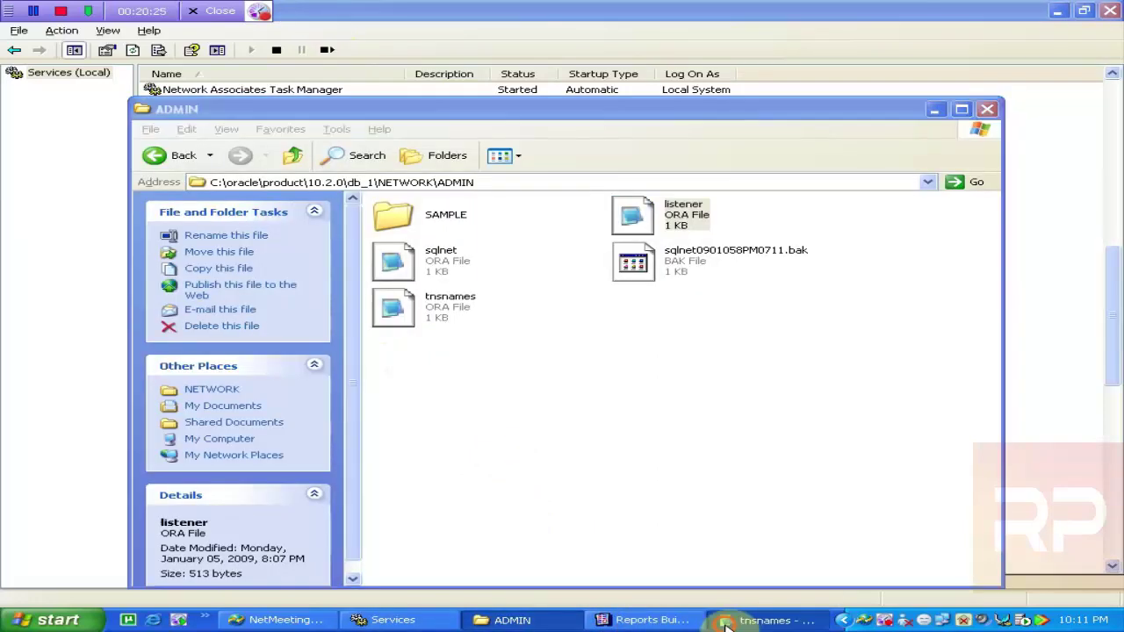
pyautogui.click(672, 619)
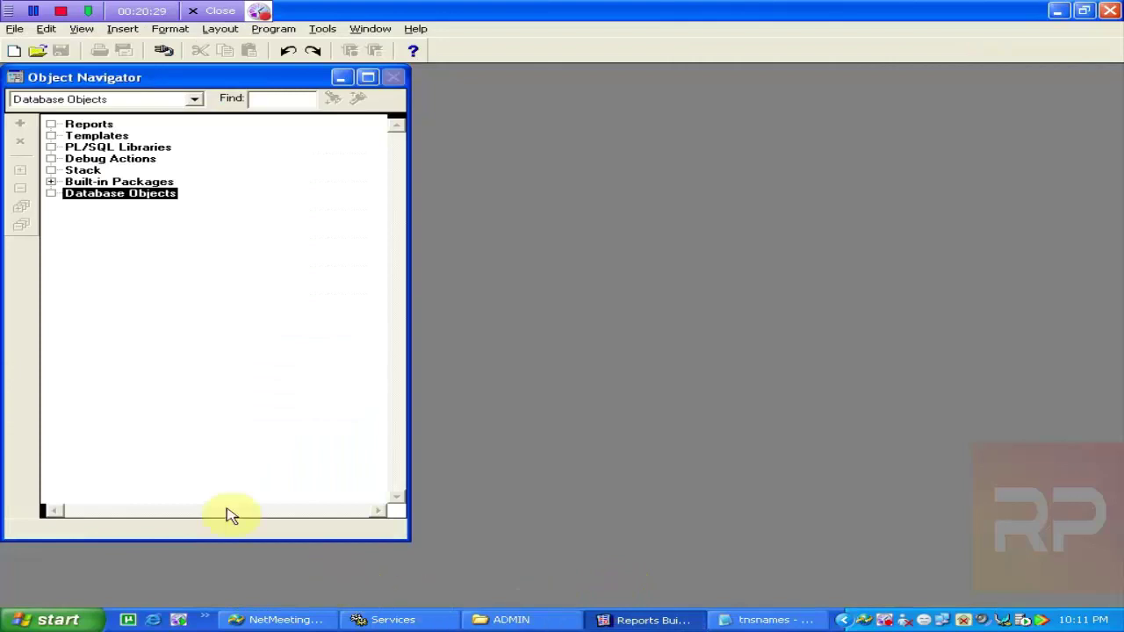
pyautogui.click(60, 194)
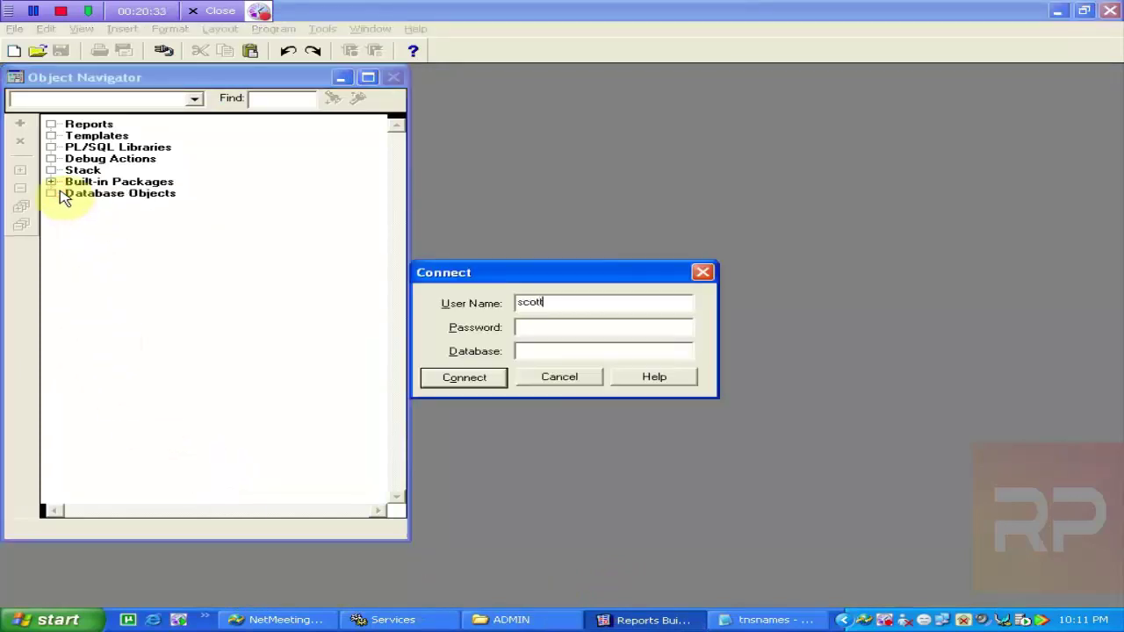
pyautogui.write('tiger')
pyautogui.press('Return')
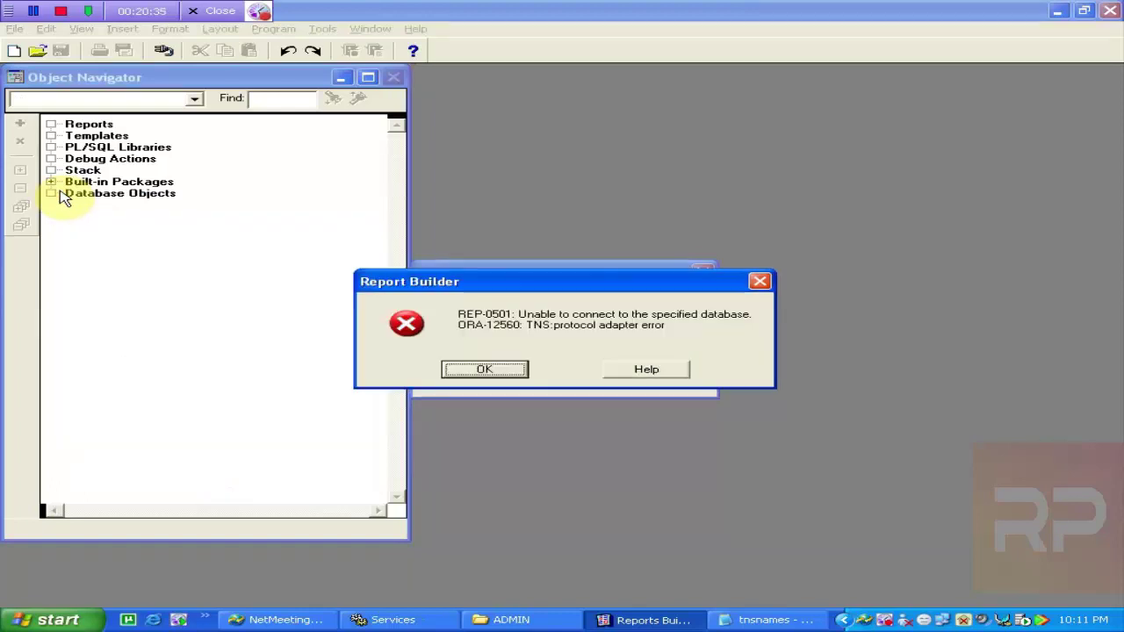
pyautogui.click(465, 370)
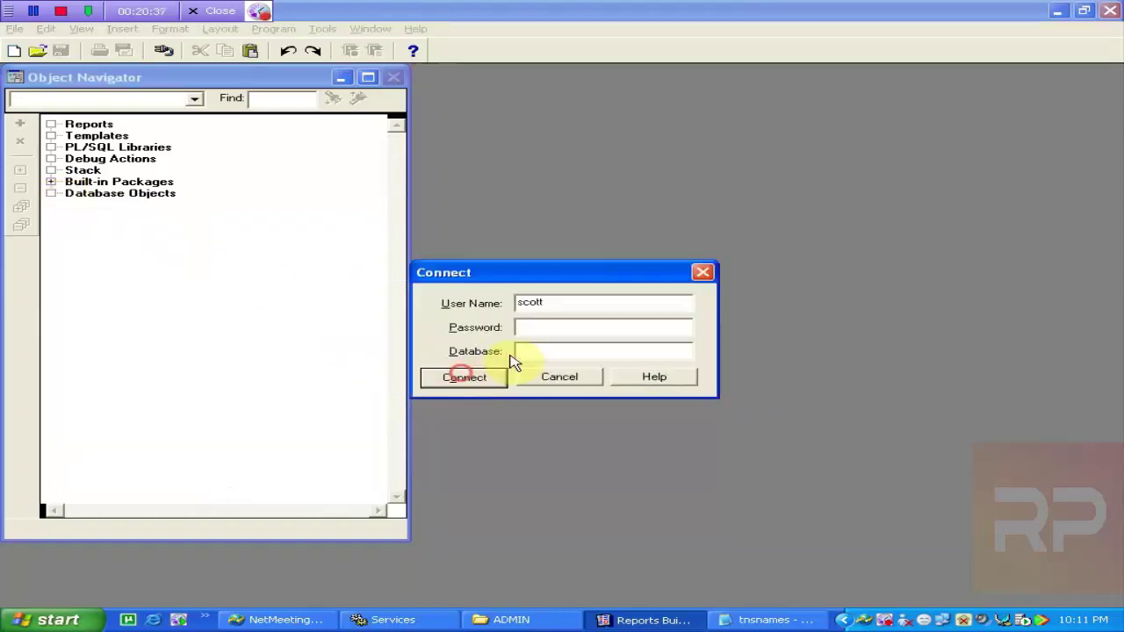
# - Try to connect again as scott with the account password and database db10g, and cancel the connection dialog
pyautogui.click(535, 327)
pyautogui.write('tige')
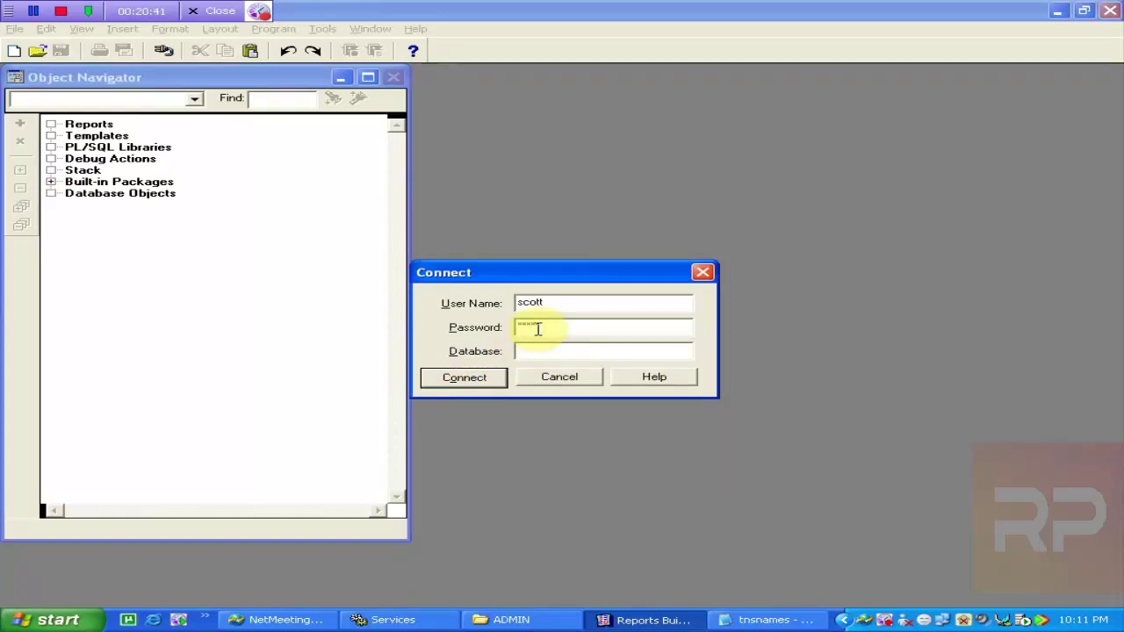
pyautogui.write('db10g')
pyautogui.press('Return')
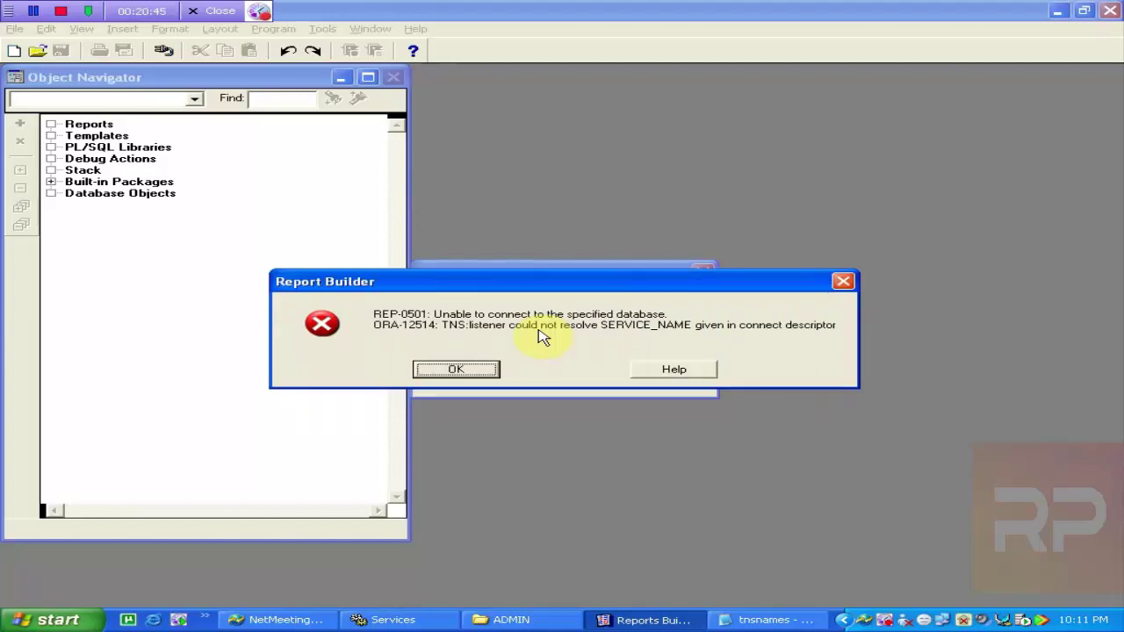
pyautogui.click(452, 368)
pyautogui.click(546, 386)
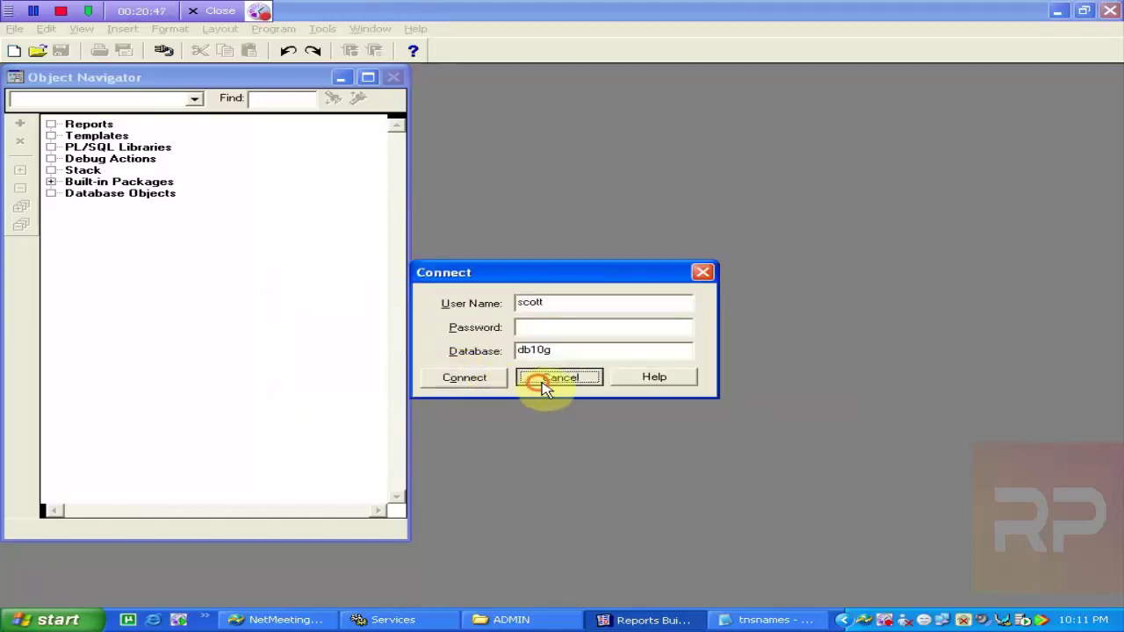
# - In the file explorer, copy the path of the C:\oracle\product\10.2.0\db_1\NETWORK\ADMIN folder
pyautogui.click(501, 617)
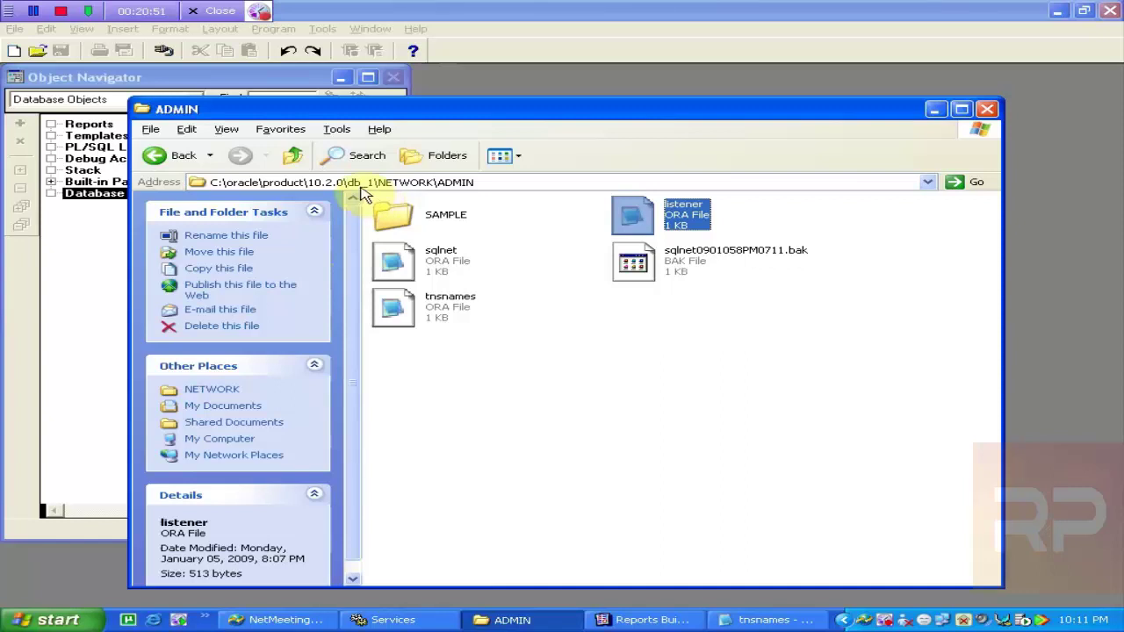
pyautogui.click(378, 183)
pyautogui.press('super+c')
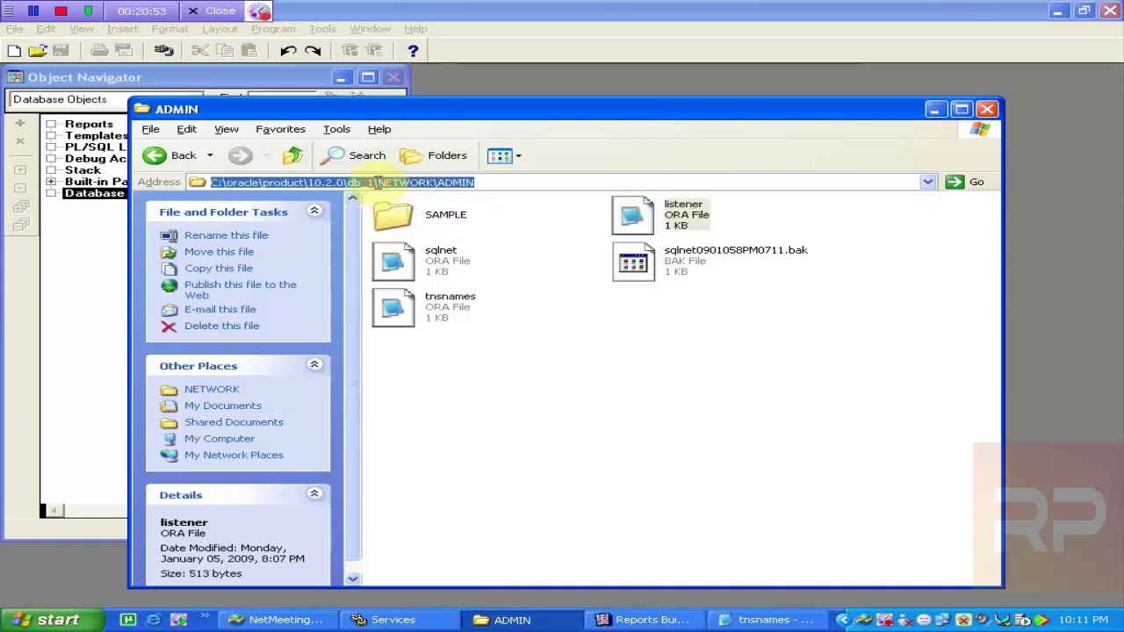
# - Open a command prompt with cmd and change to the copied C:\oracle\product\10.2.0\db_1\NETWORK\ADMIN directory
pyautogui.click(53, 619)
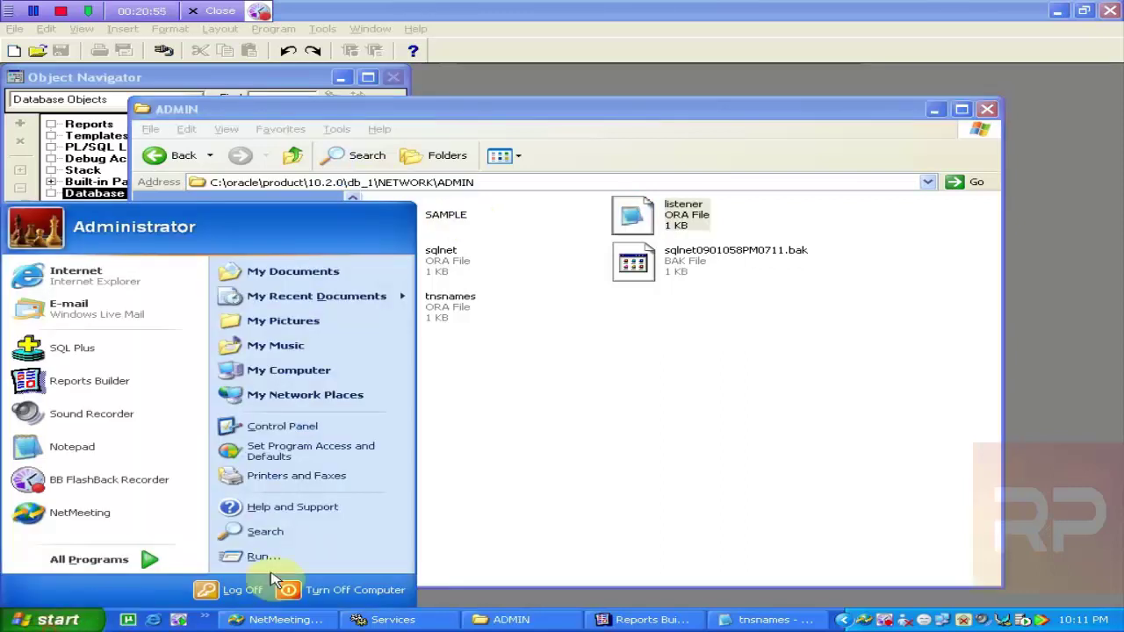
pyautogui.click(334, 560)
pyautogui.write('cmd')
pyautogui.press('Return')
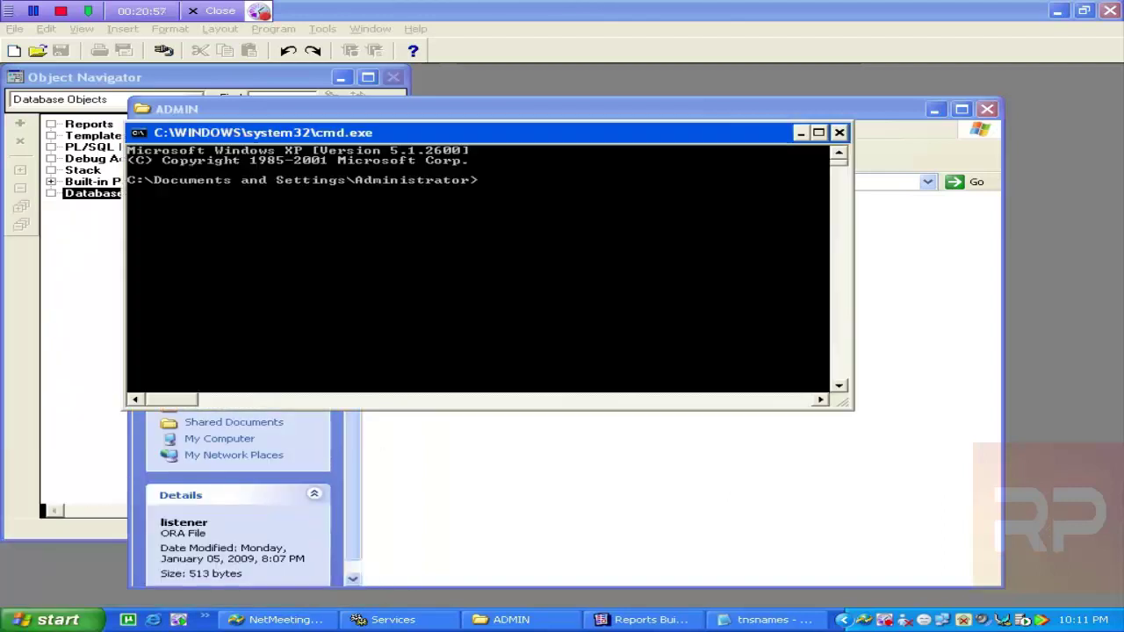
pyautogui.rightClick(537, 307)
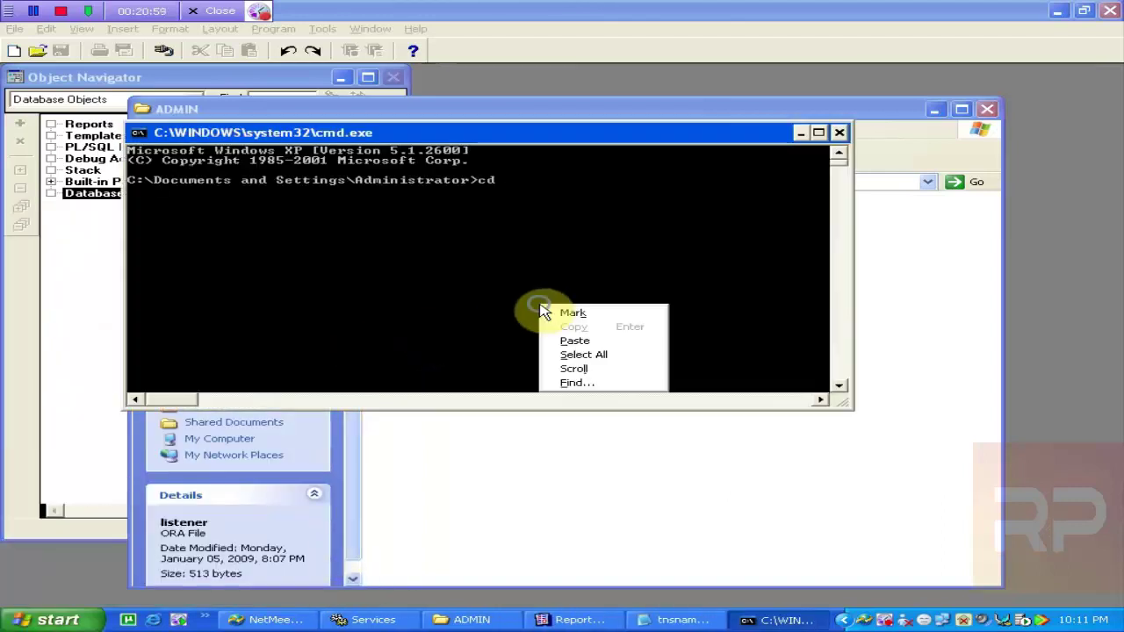
pyautogui.click(570, 342)
pyautogui.press('Return')
pyautogui.press('Return')
pyautogui.press('Return')
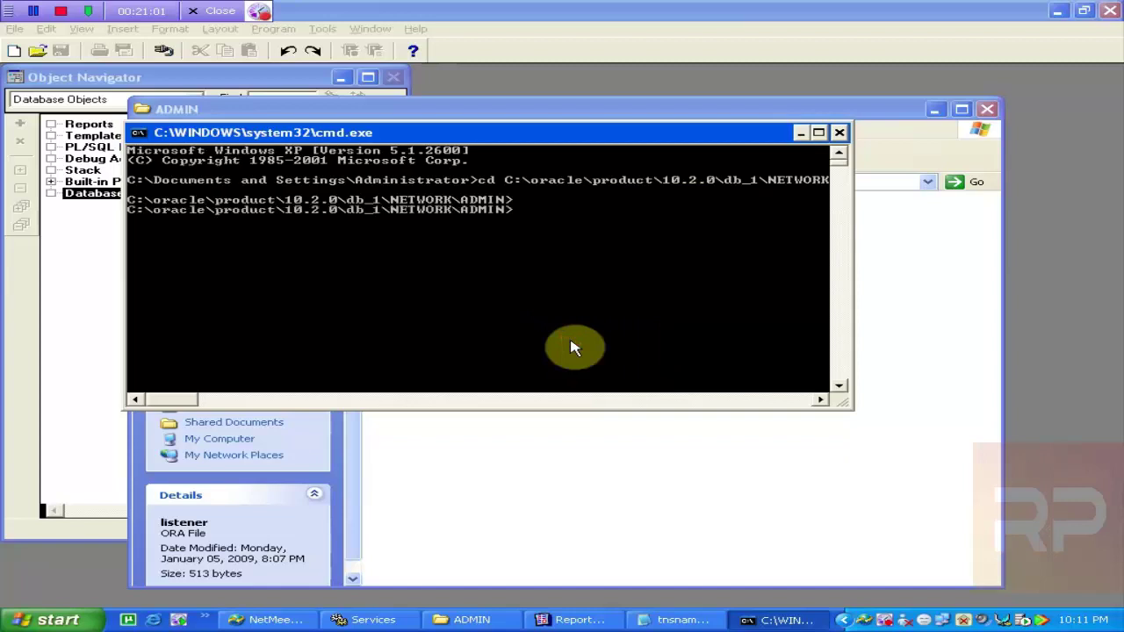
# - Launch the listener control utility with lsnrctl and check the listener with the status command
pyautogui.write('lsnr')
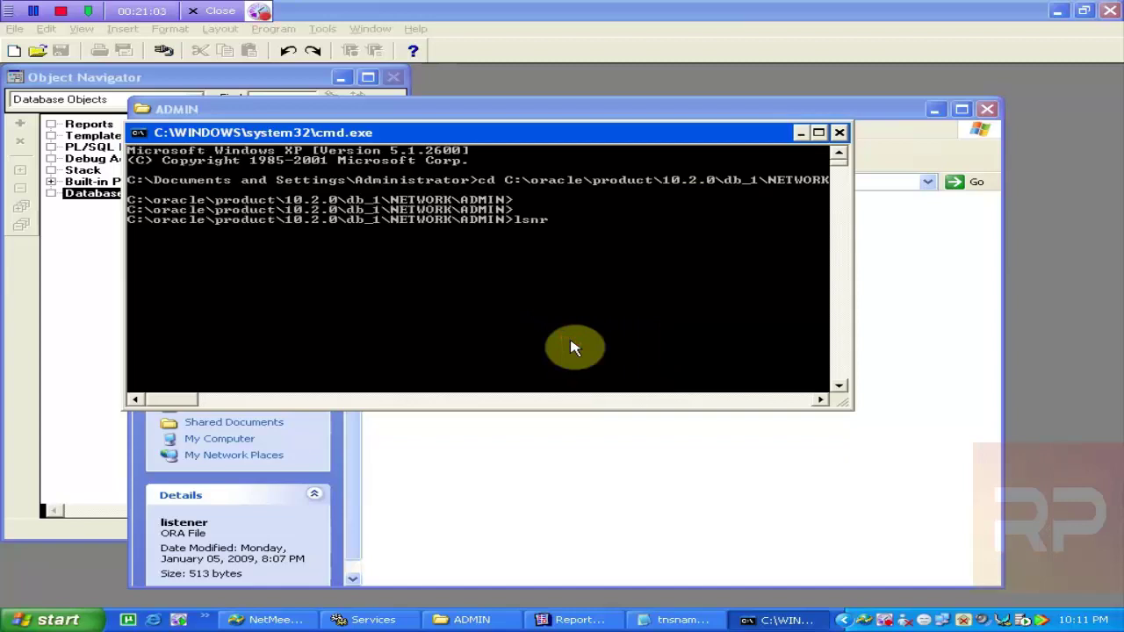
pyautogui.write('ctl')
pyautogui.press('Return')
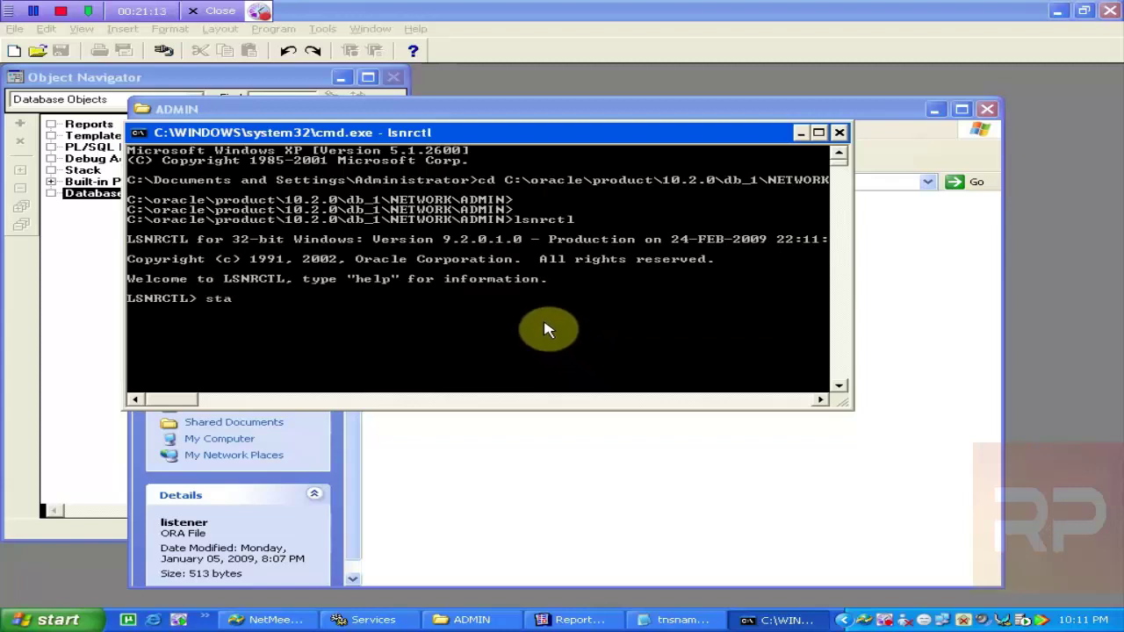
pyautogui.press('Return')
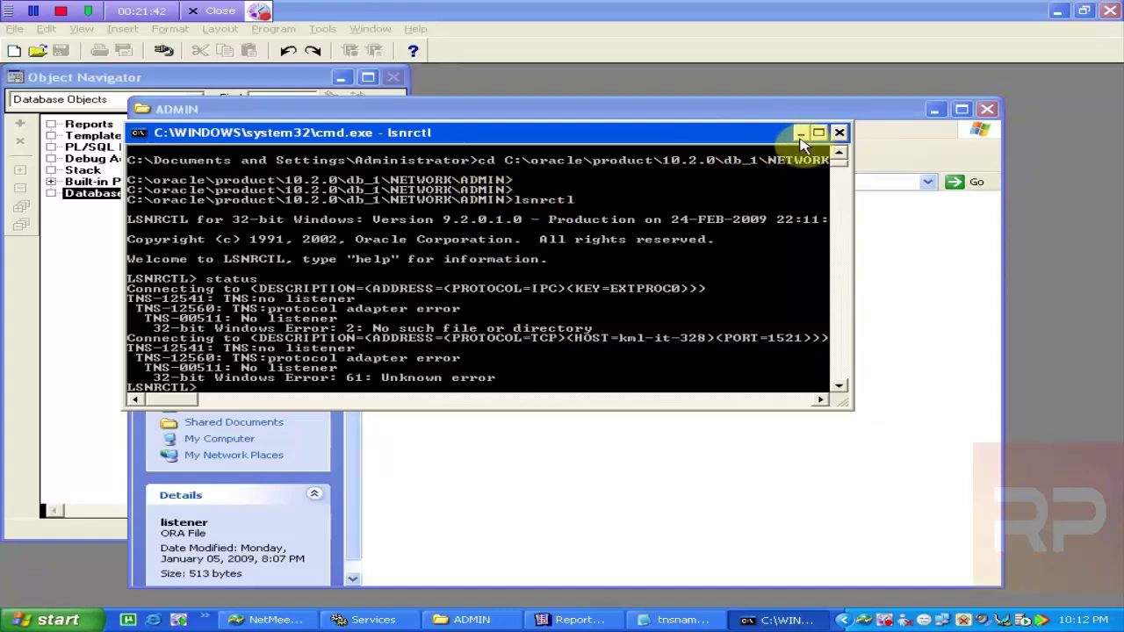
# - Start the listener with the start command at the LSNRCTL prompt
pyautogui.press('Return')
pyautogui.press('Return')
pyautogui.press('Return')
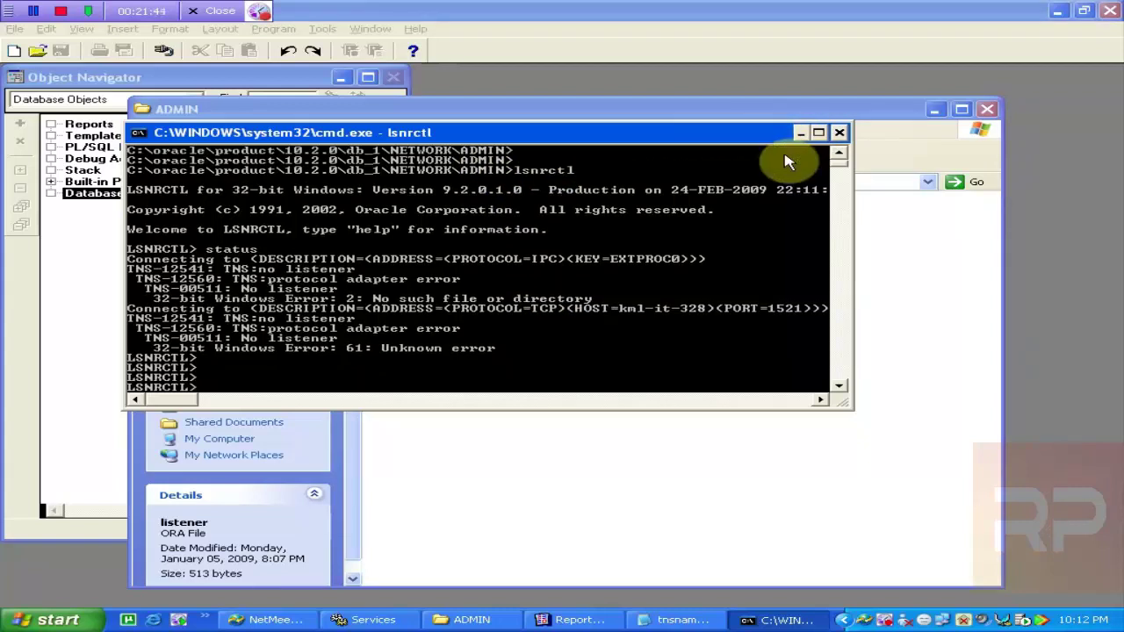
pyautogui.press('Up')
pyautogui.write('art')
pyautogui.press('Return')
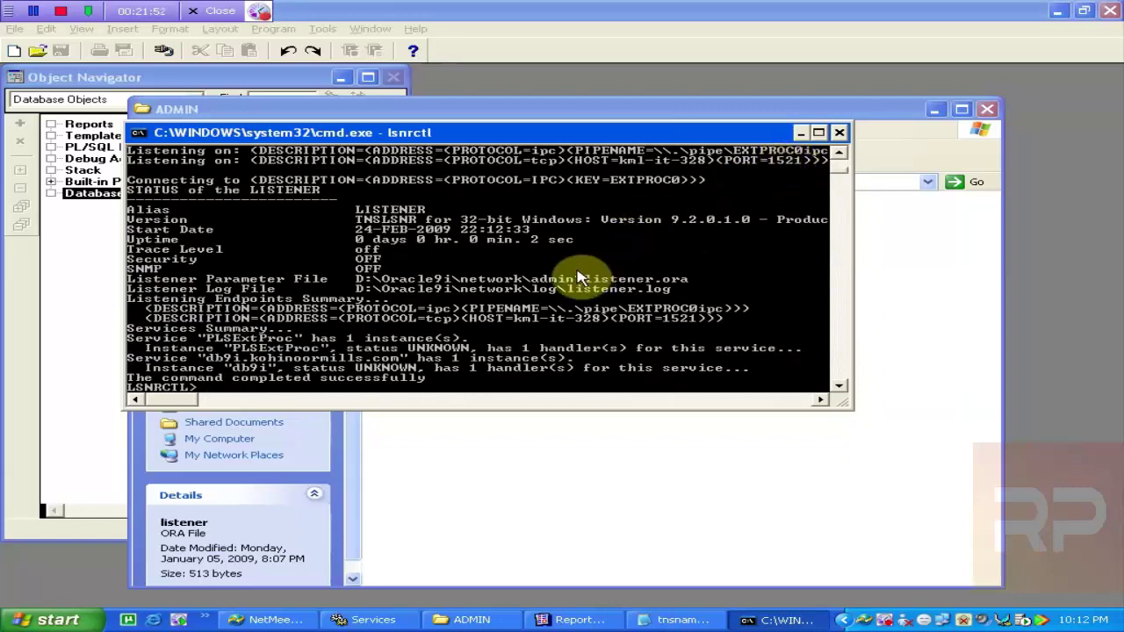
# - Run the status command in LSNRCTL to examine the running listener's parameter file, endpoints and services
pyautogui.click(502, 401)
pyautogui.press('Return')
pyautogui.press('Return')
pyautogui.write('st')
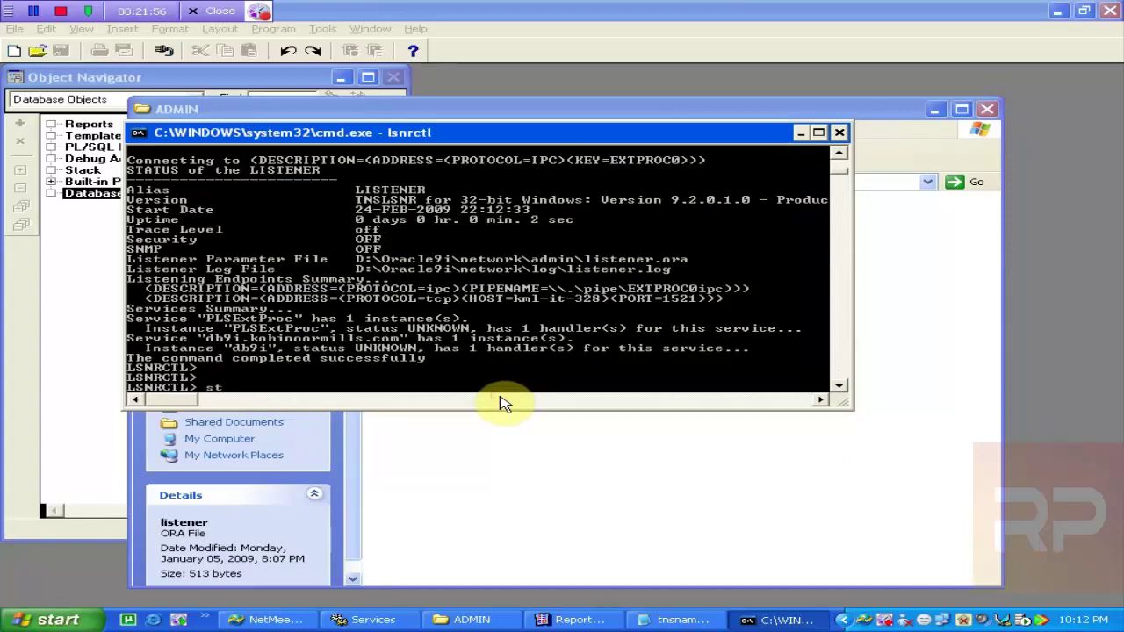
pyautogui.write('atus')
pyautogui.press('Return')
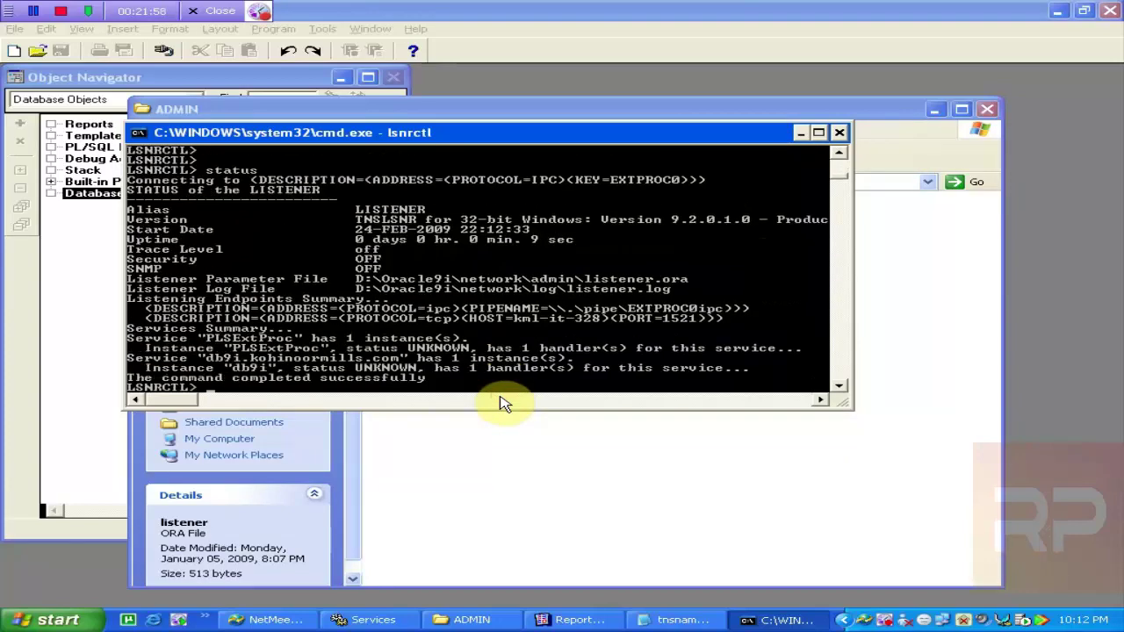
# - Switch to Reports Builder and try to connect as scott with the account password and database db10g
pyautogui.click(572, 619)
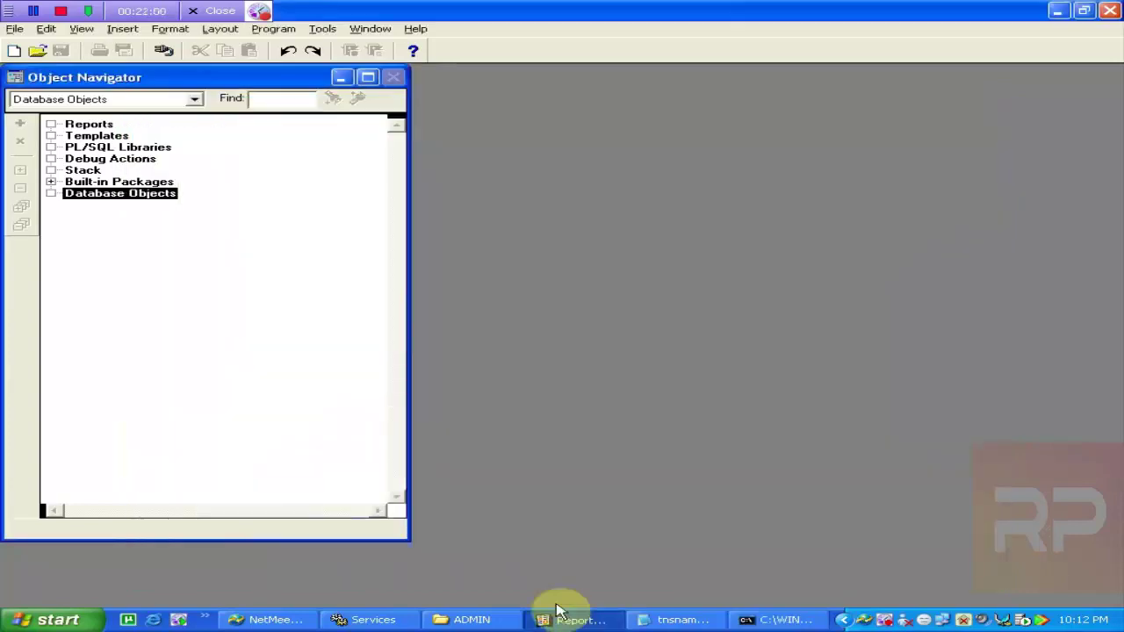
pyautogui.hotkey('ctrl', 'j')
pyautogui.write('sc')
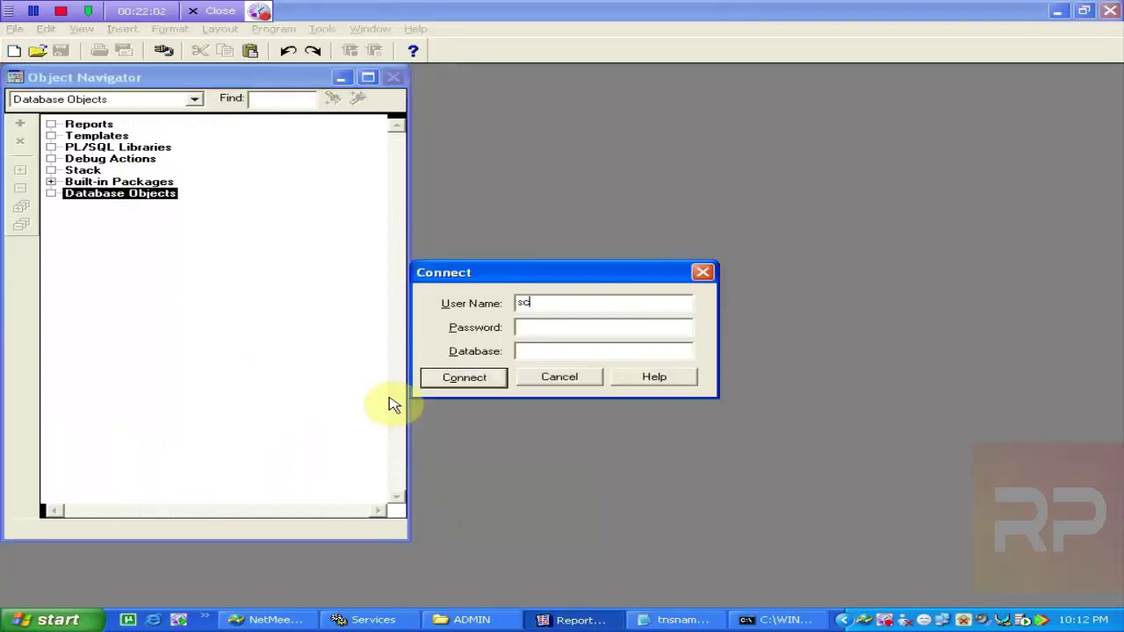
pyautogui.write('ott')
pyautogui.press('Tab')
pyautogui.press('Return')
pyautogui.press('Return')
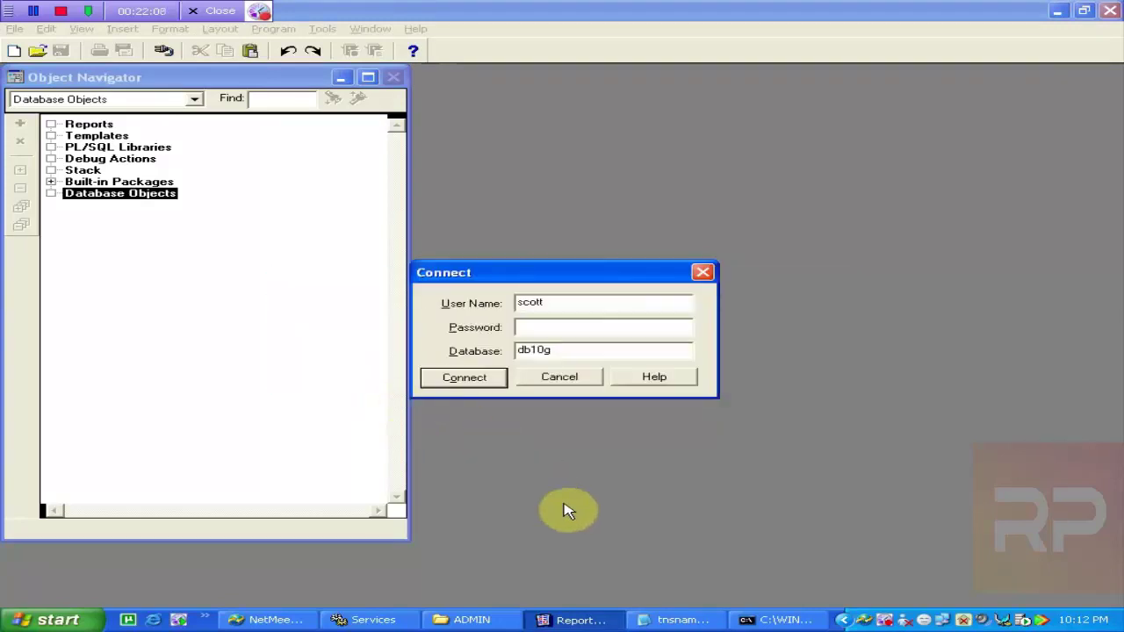
# - Return to the LSNRCTL prompt and run the status command again to recheck the listener's services
pyautogui.click(784, 620)
pyautogui.press('Return')
pyautogui.press('Return')
pyautogui.write('status')
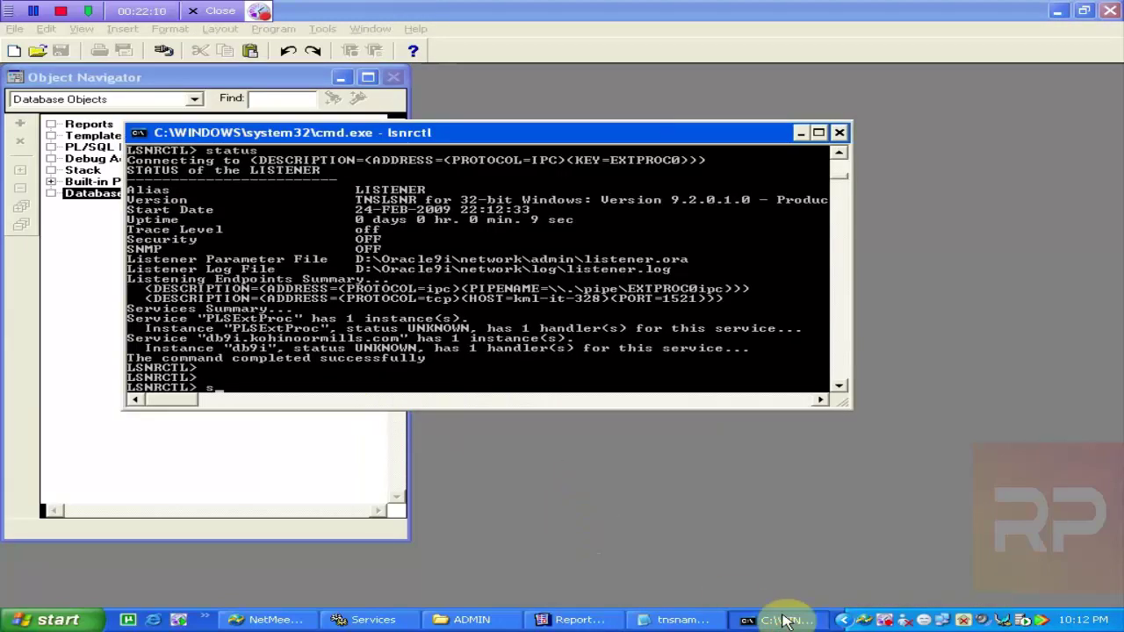
pyautogui.press('Return')
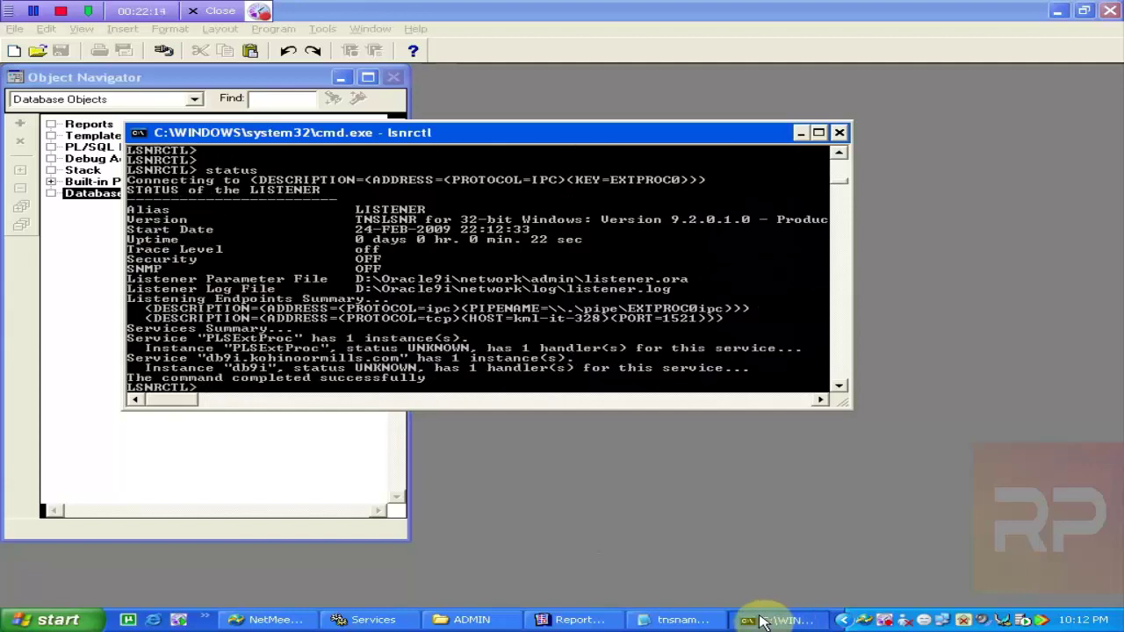
# - Launch SQL Plus from the OraDb10g_home1 installation and try to log on as scott with the account password and a host string
pyautogui.click(561, 620)
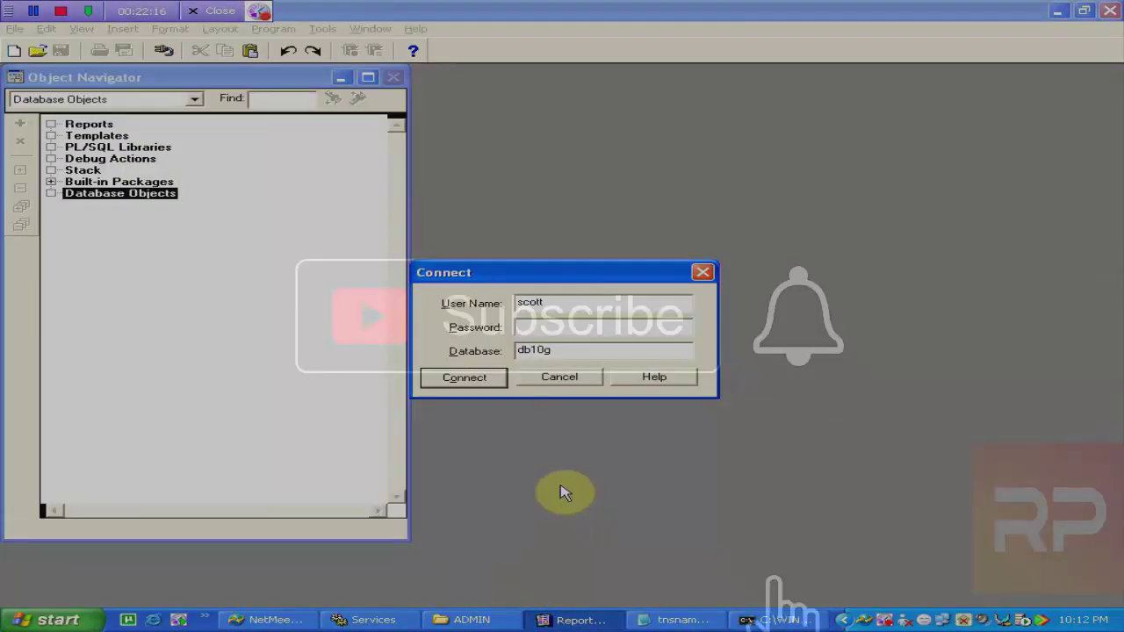
pyautogui.click(53, 620)
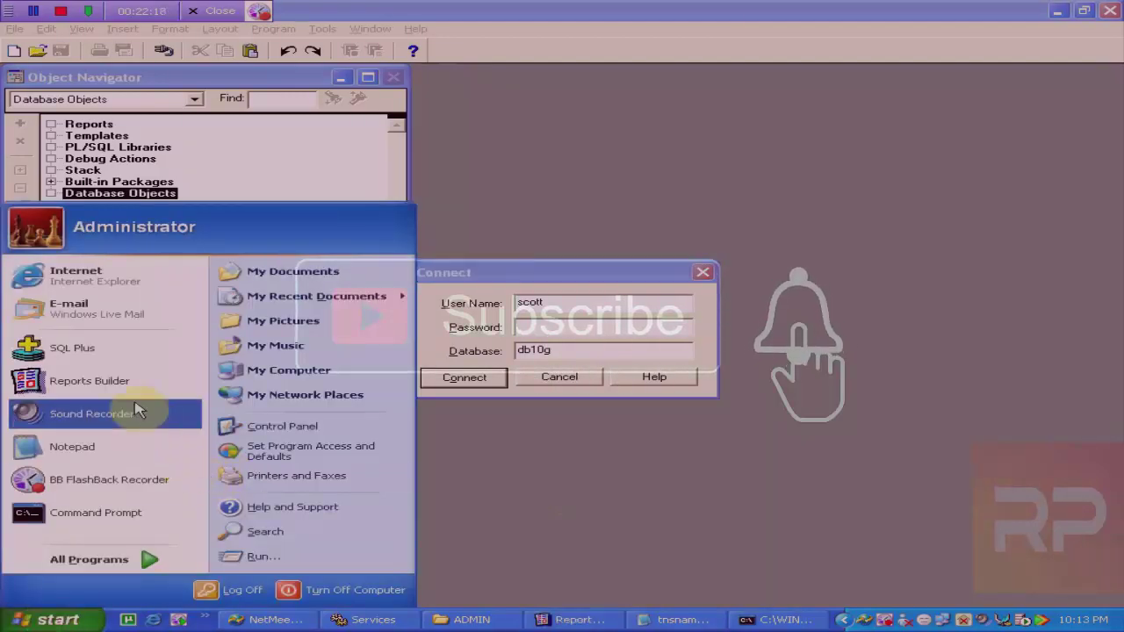
pyautogui.click(151, 566)
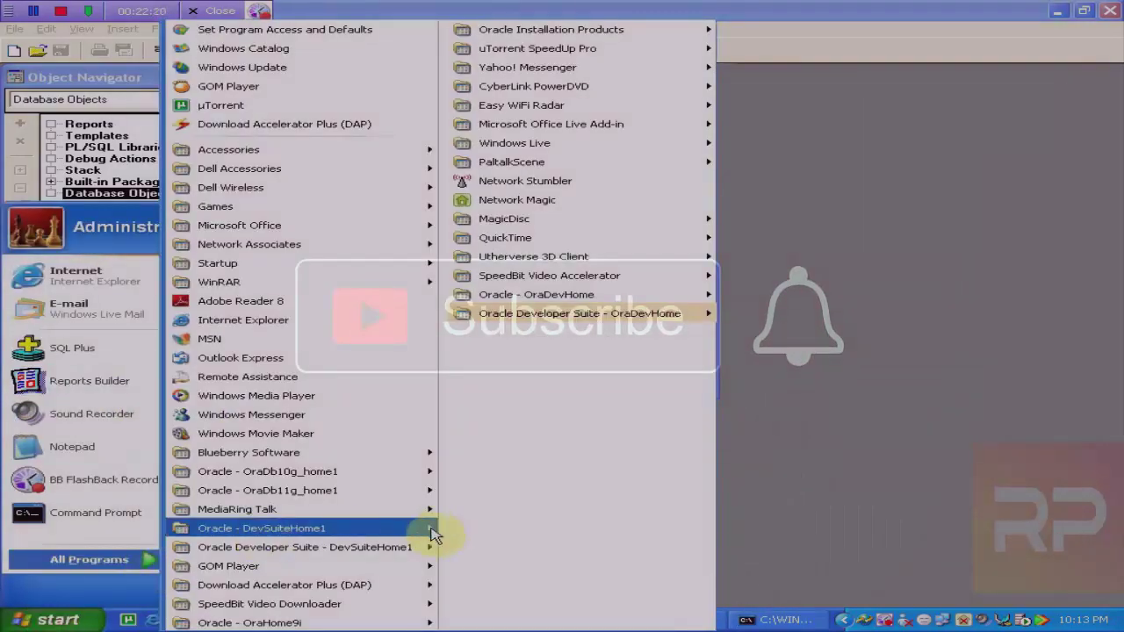
pyautogui.moveTo(386, 474)
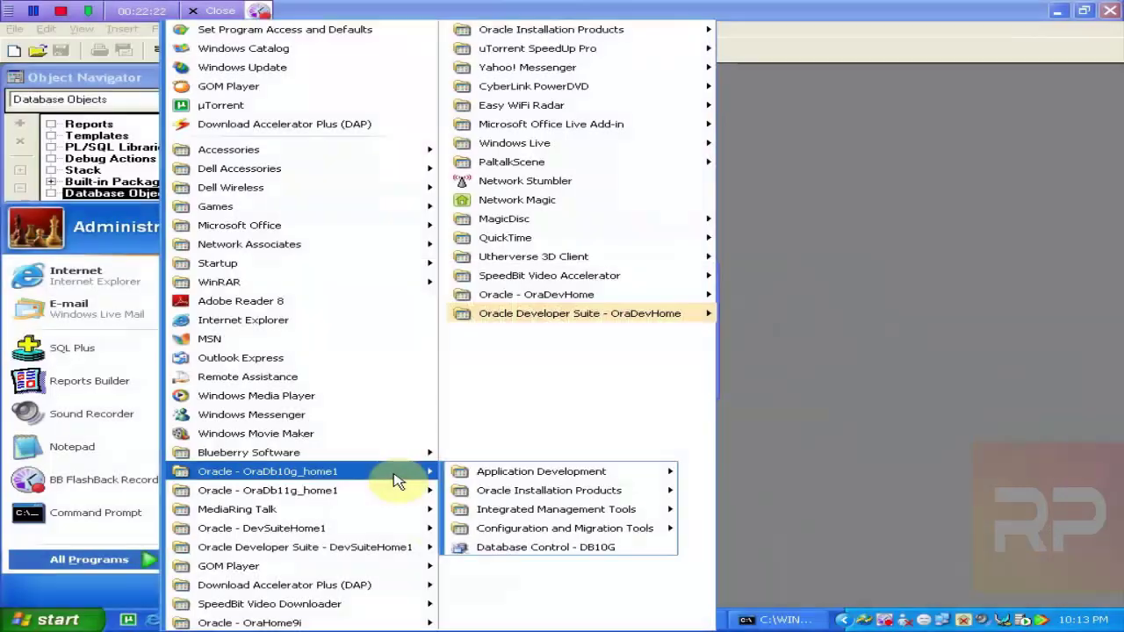
pyautogui.moveTo(501, 471)
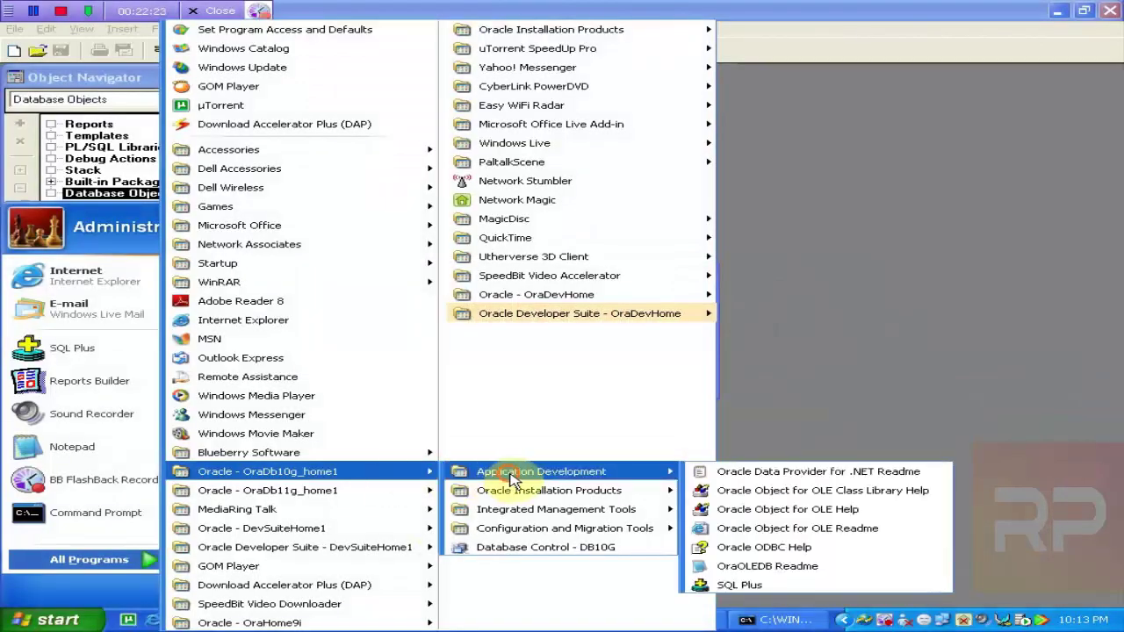
pyautogui.click(710, 585)
pyautogui.write('scott')
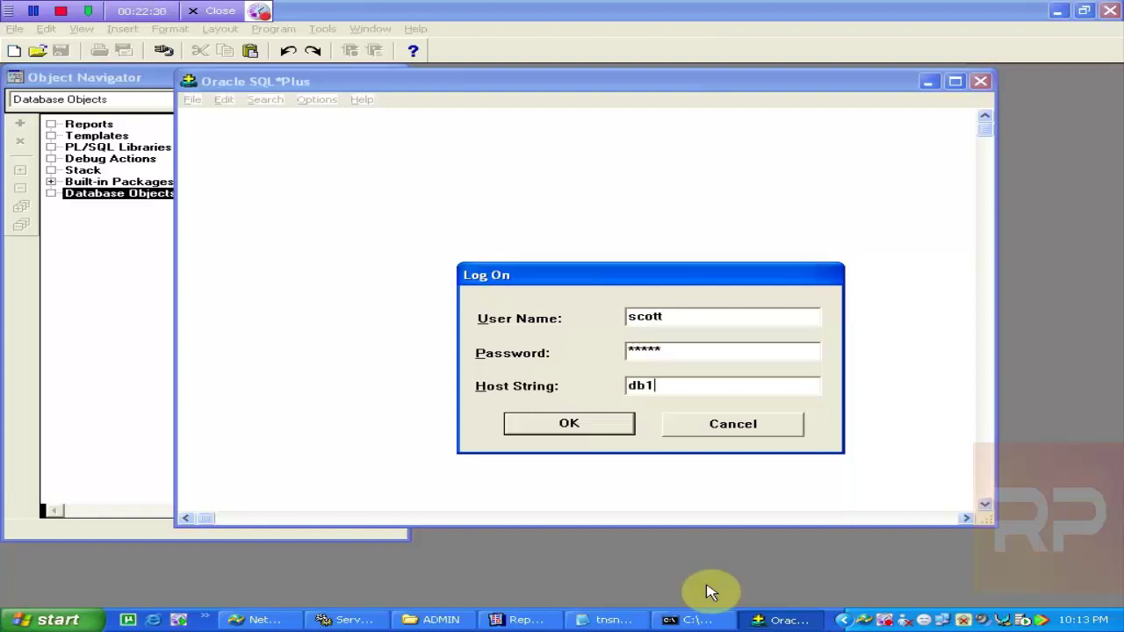
pyautogui.press('Return')
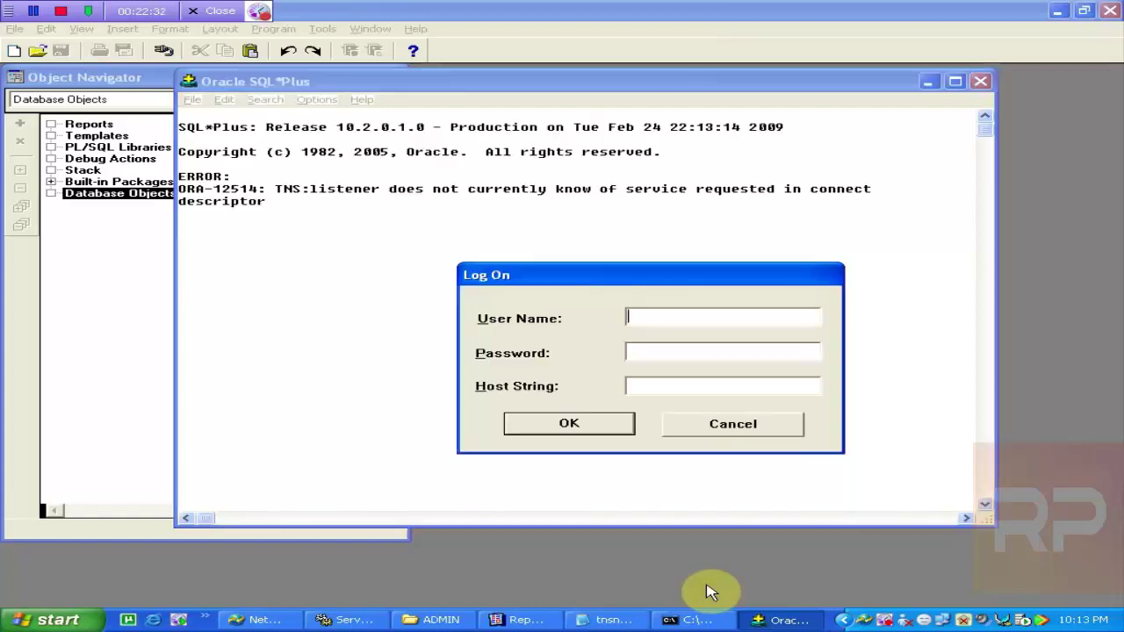
# - Cancel the SQL*Plus logon and the Reports Builder connection dialog, and return to the LSNRCTL command prompt
pyautogui.click(736, 427)
pyautogui.click(586, 379)
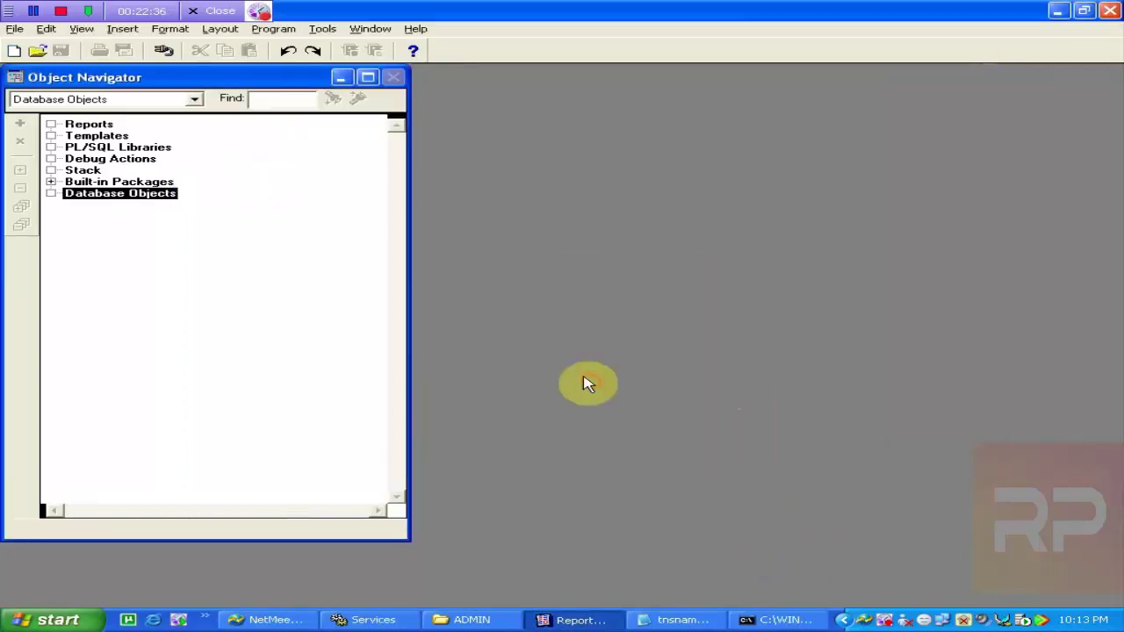
pyautogui.click(779, 620)
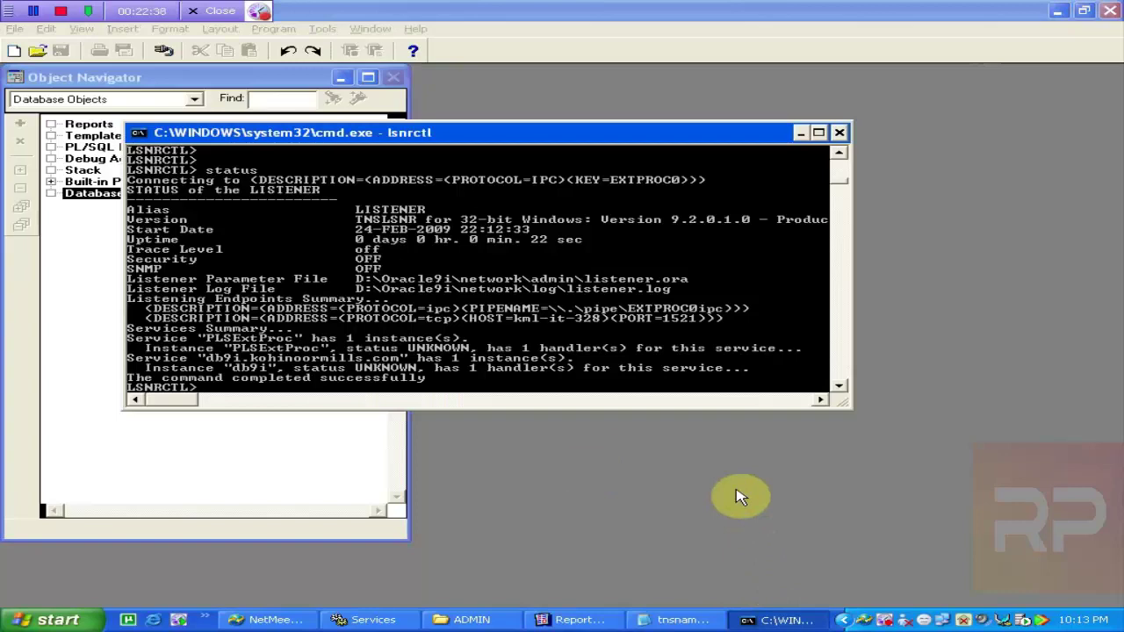
# - Run the status command again at the LSNRCTL prompt to recheck the listener
pyautogui.press('Return')
pyautogui.press('Return')
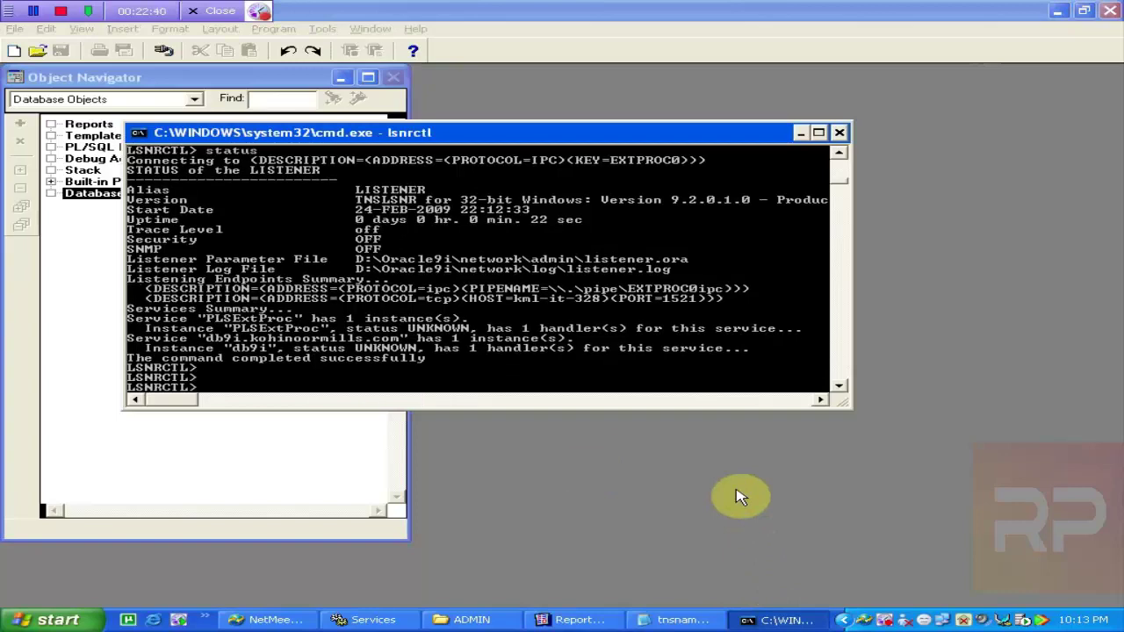
pyautogui.write('status')
pyautogui.press('Return')
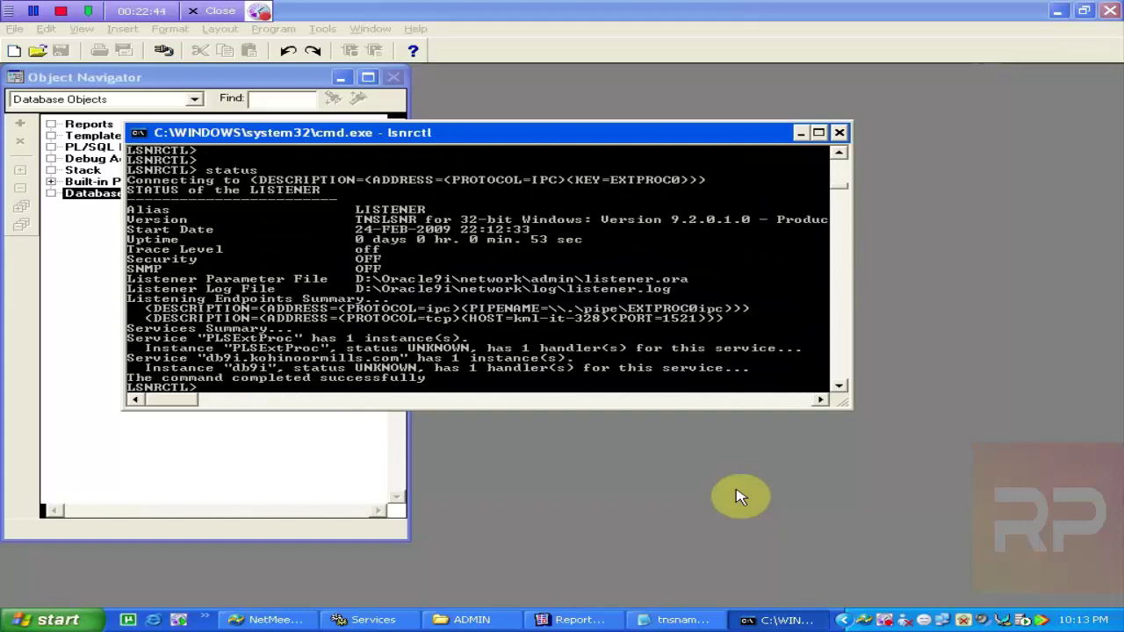
pyautogui.press('Return')
# - Switch to Services, refresh the list, and stop the OracleOraHome9iTNSListener service
pyautogui.click(365, 620)
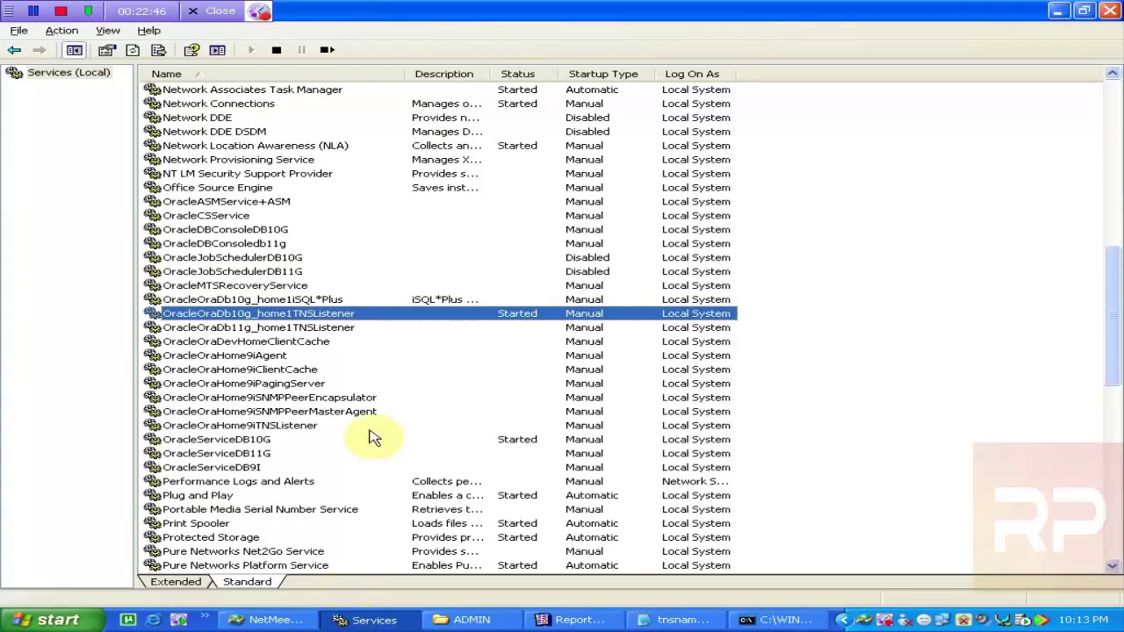
pyautogui.click(133, 51)
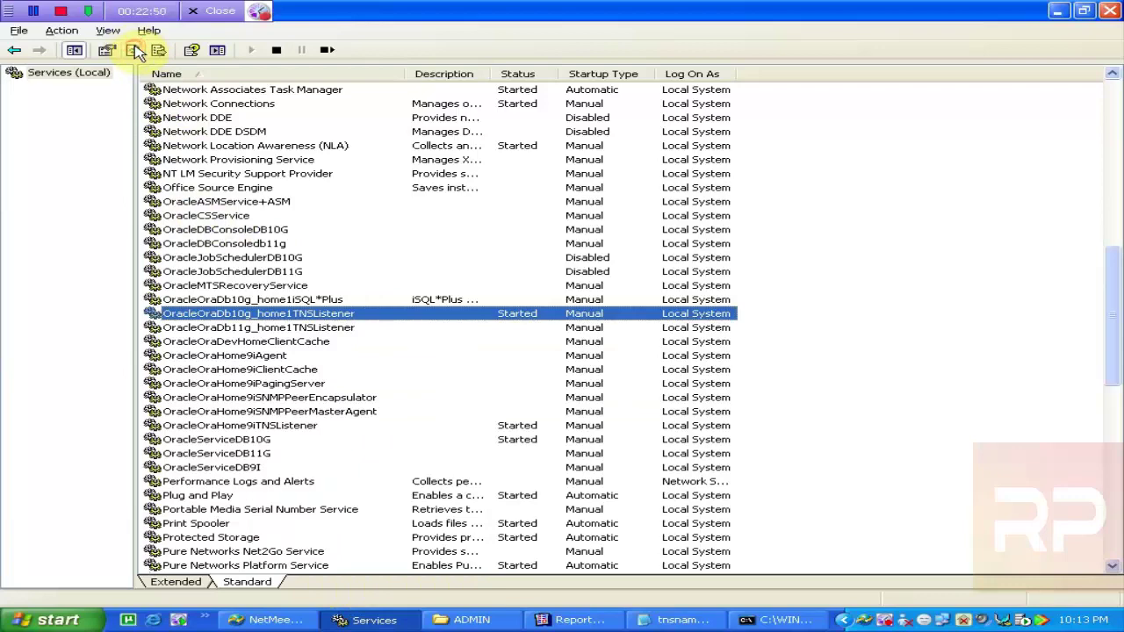
pyautogui.click(133, 50)
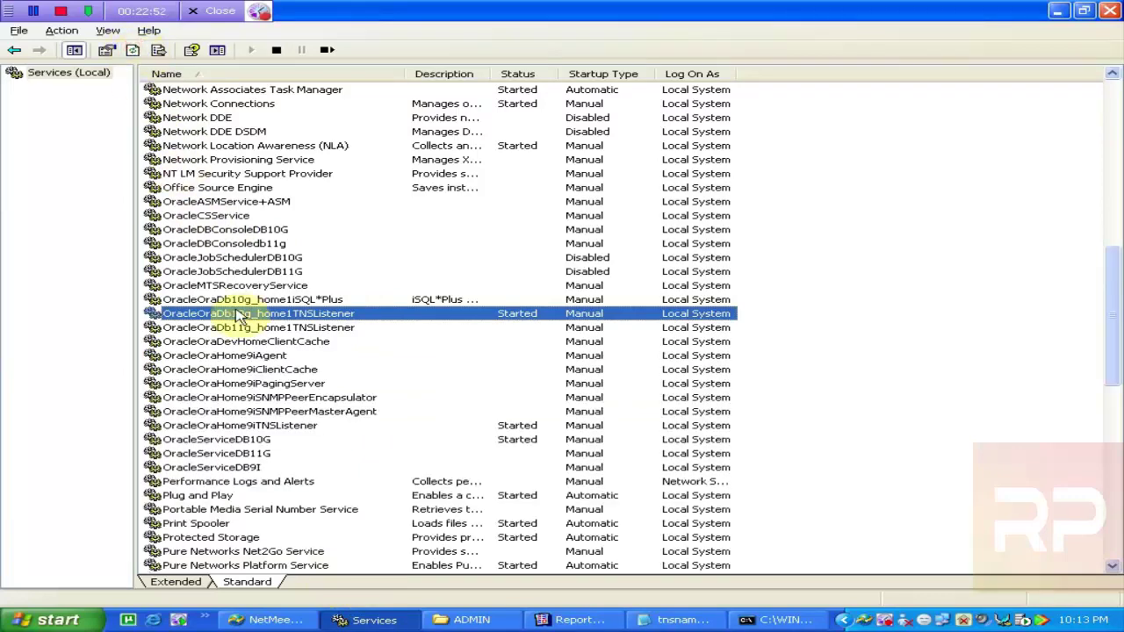
pyautogui.click(277, 427)
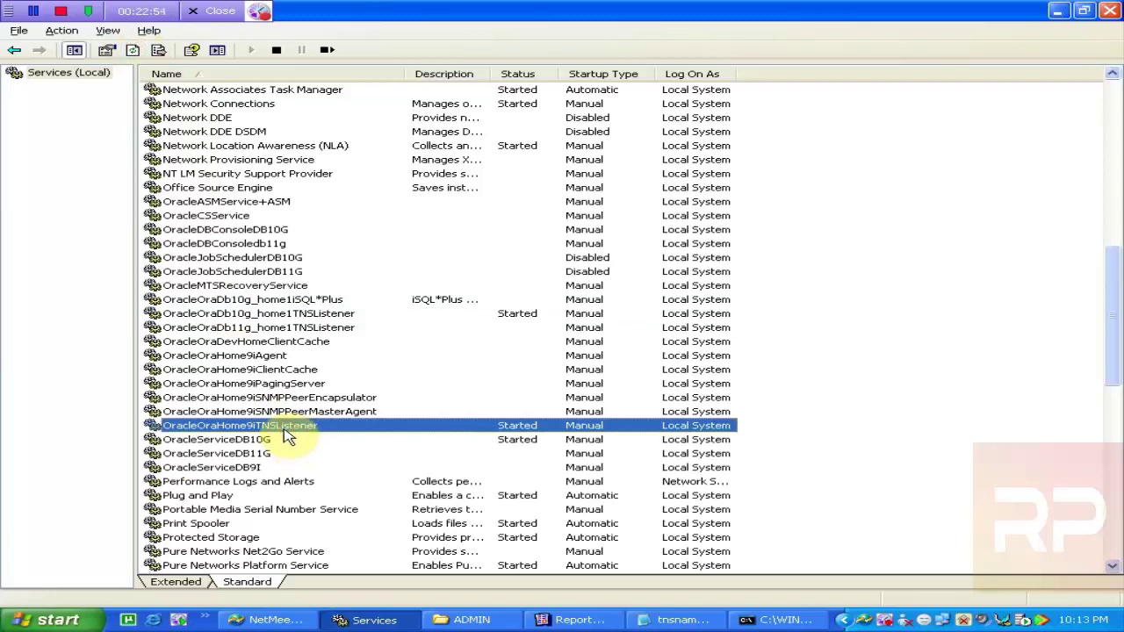
pyautogui.click(274, 49)
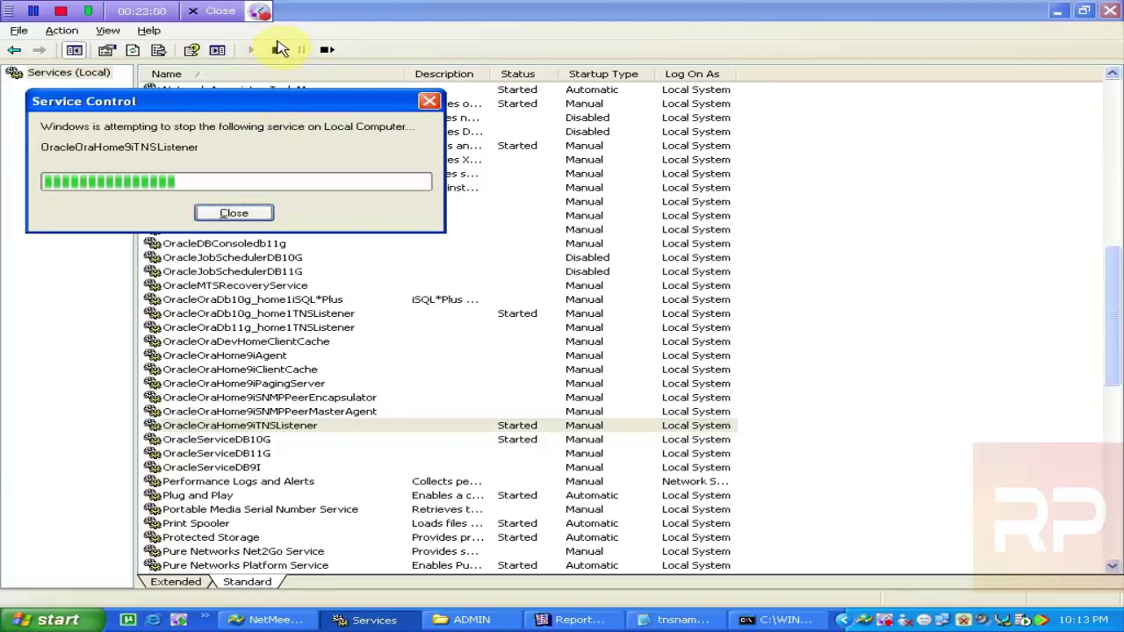
# - Return to the command window, exit LSNRCTL, and enter lsnrctl at the ADMIN folder prompt without running it
pyautogui.click(781, 620)
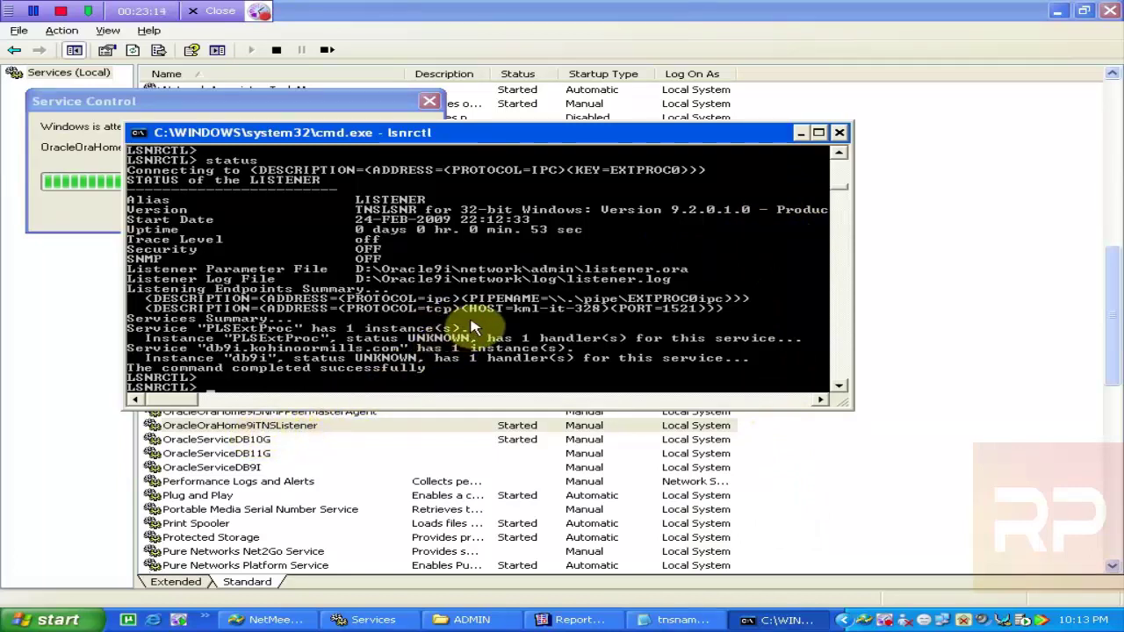
pyautogui.write('xit')
pyautogui.press('Return')
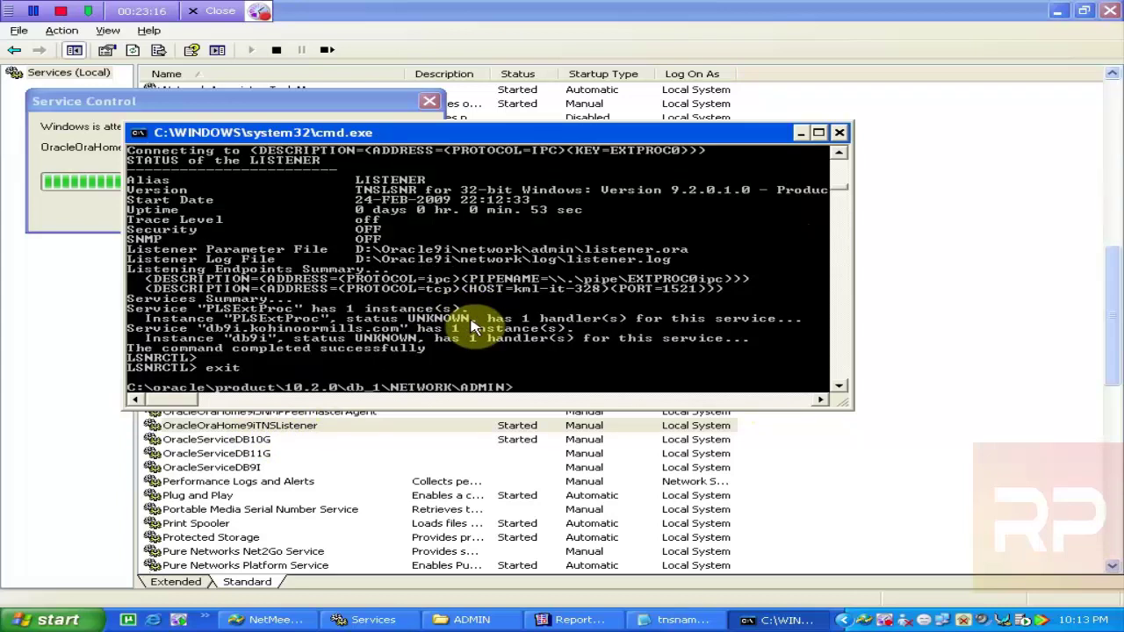
pyautogui.write('lsnrctl')
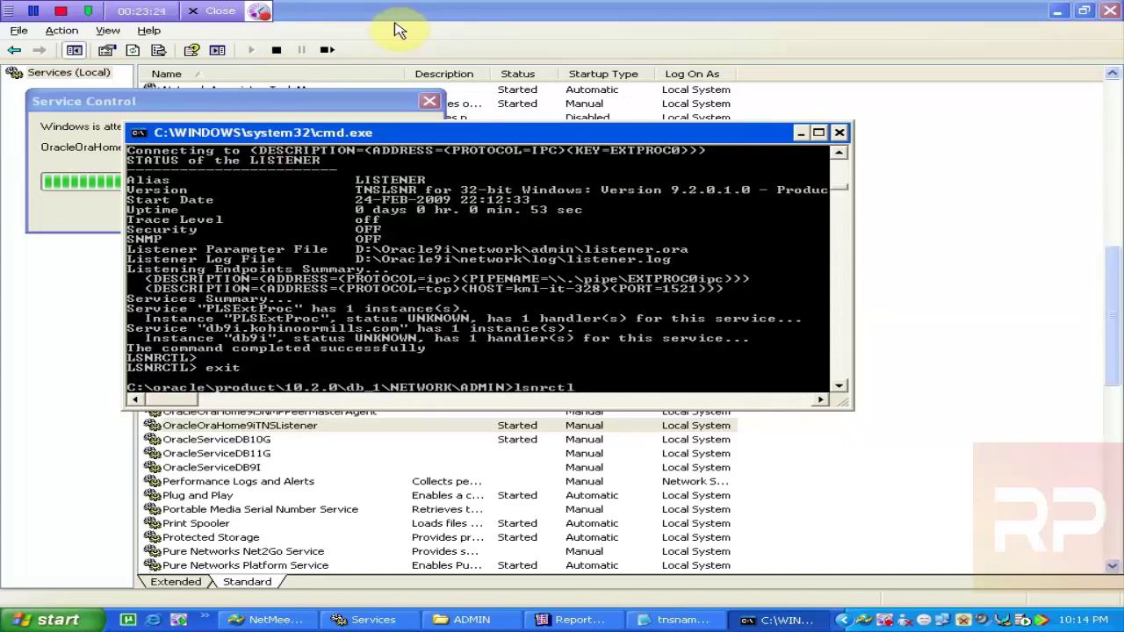
# - Dismiss the service control progress message and stop the OracleOraDb10g_home1TNSListener service
pyautogui.moveTo(351, 132); pyautogui.dragTo(347, 312)
pyautogui.click(233, 214)
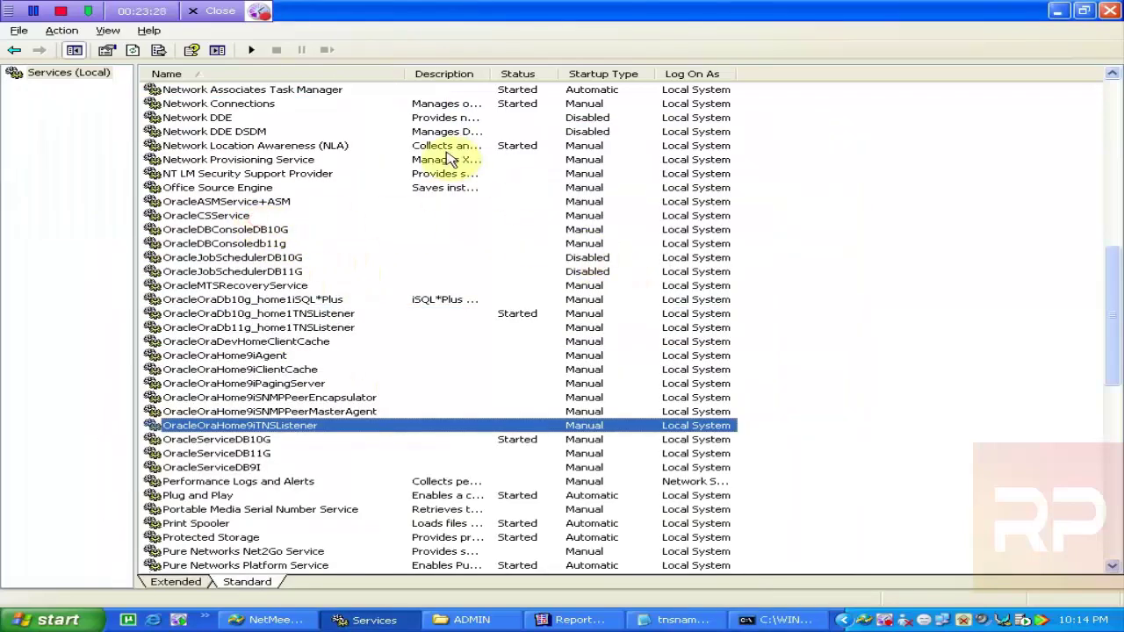
pyautogui.click(452, 315)
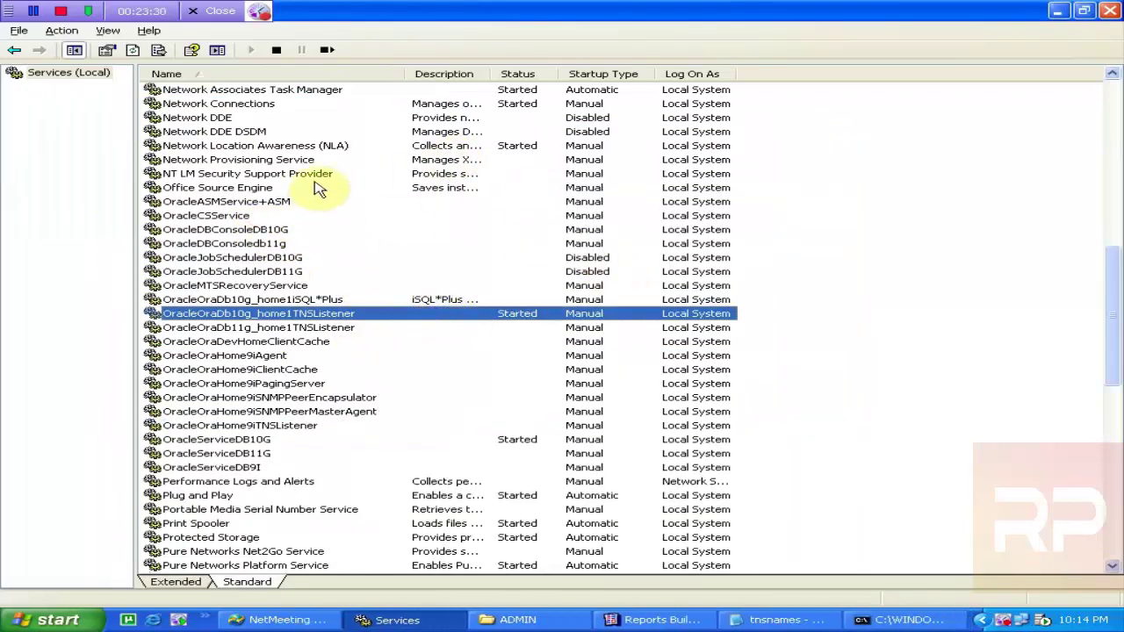
pyautogui.click(276, 51)
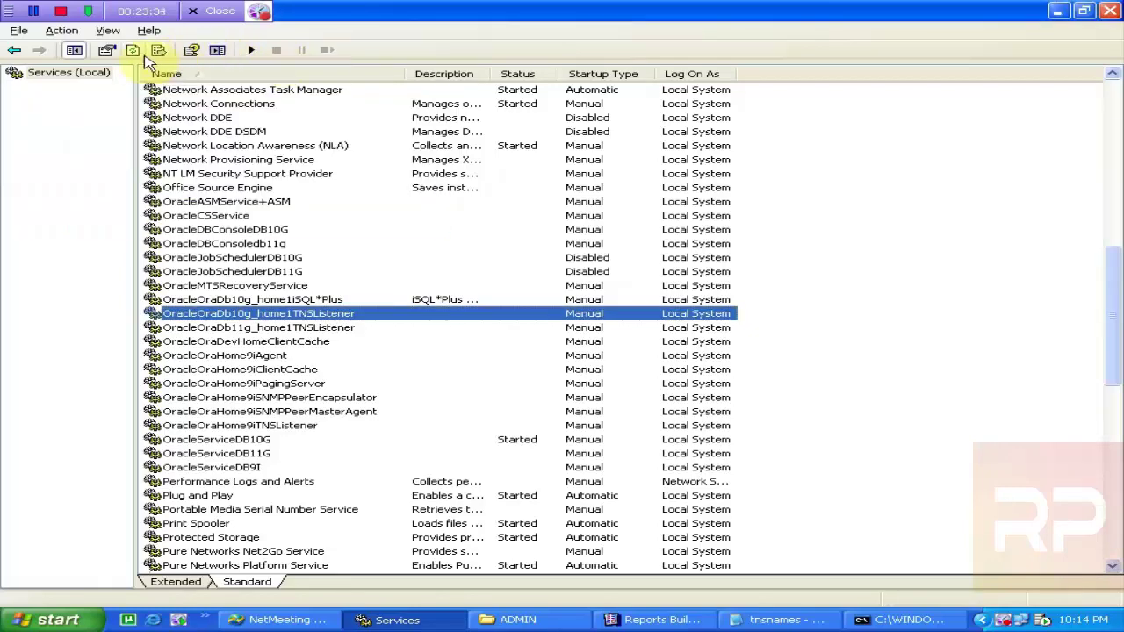
# - Return to the command window and run lsnrctl from the NETWORK\ADMIN folder
pyautogui.click(910, 620)
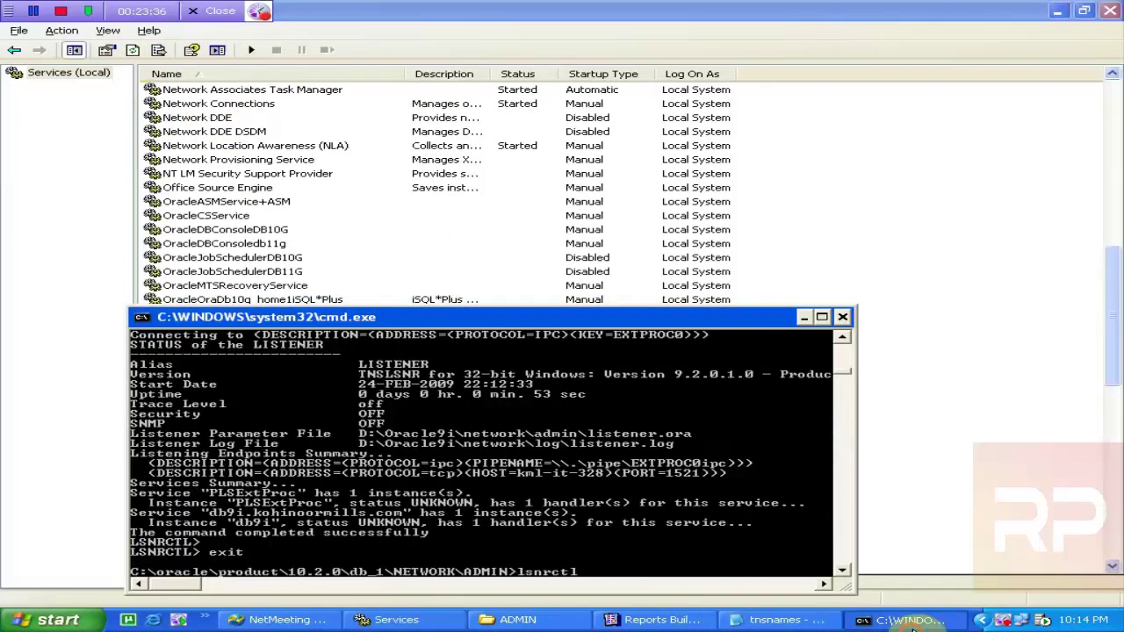
pyautogui.write('lsnrctl')
pyautogui.press('Return')
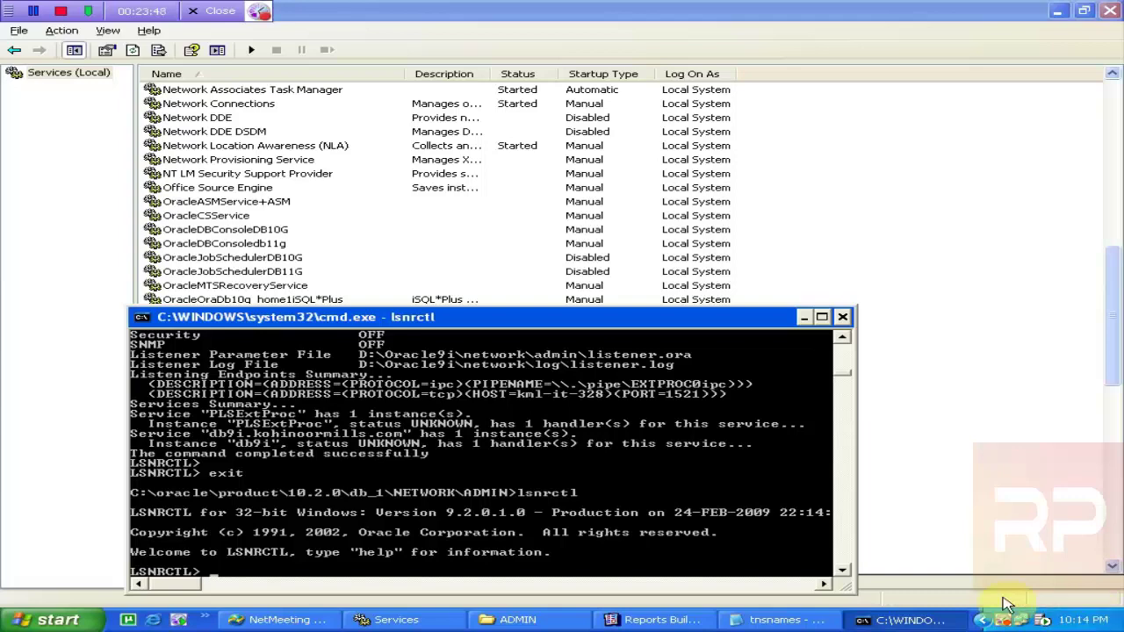
# - In the ADMIN folder window, go up to db_1, open its BIN folder, and copy the folder path
pyautogui.click(553, 625)
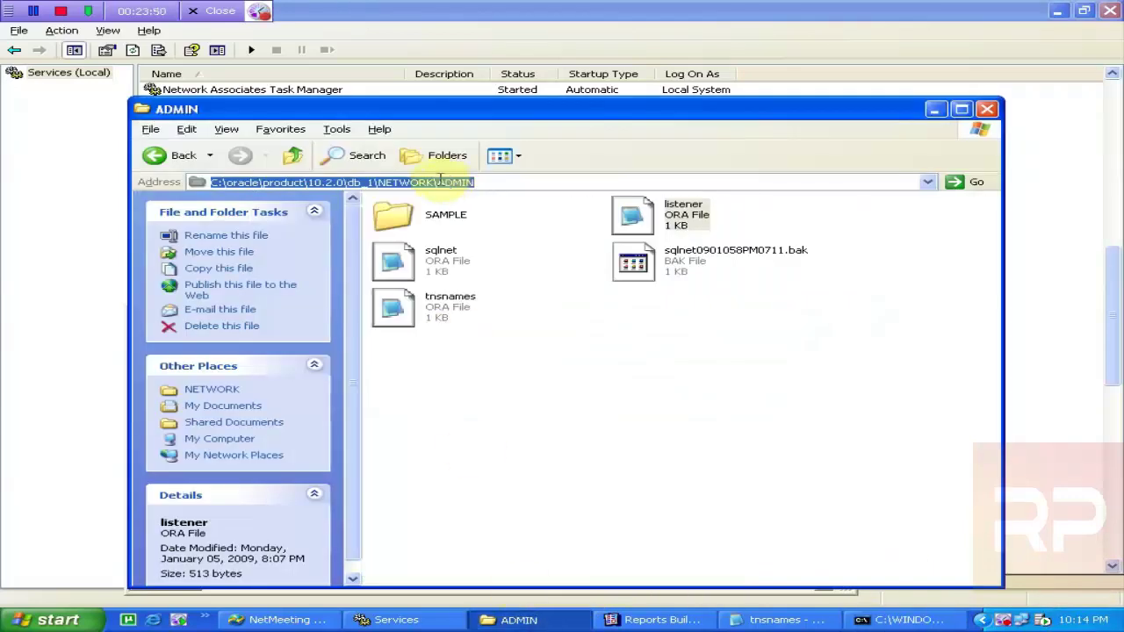
pyautogui.click(293, 155)
pyautogui.click(295, 157)
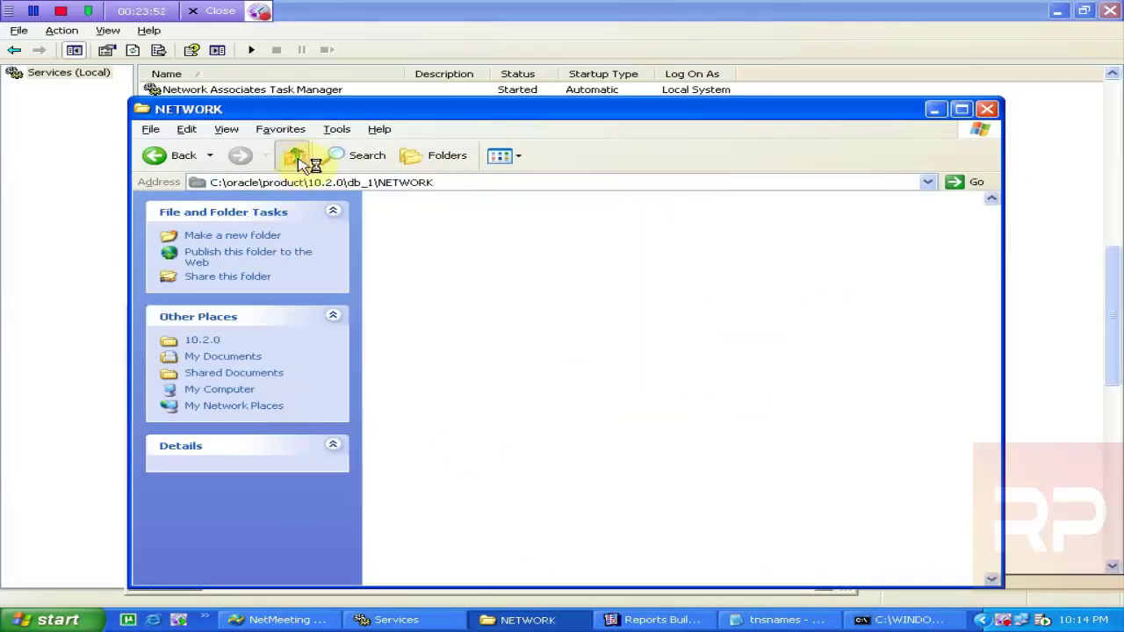
pyautogui.click(494, 242)
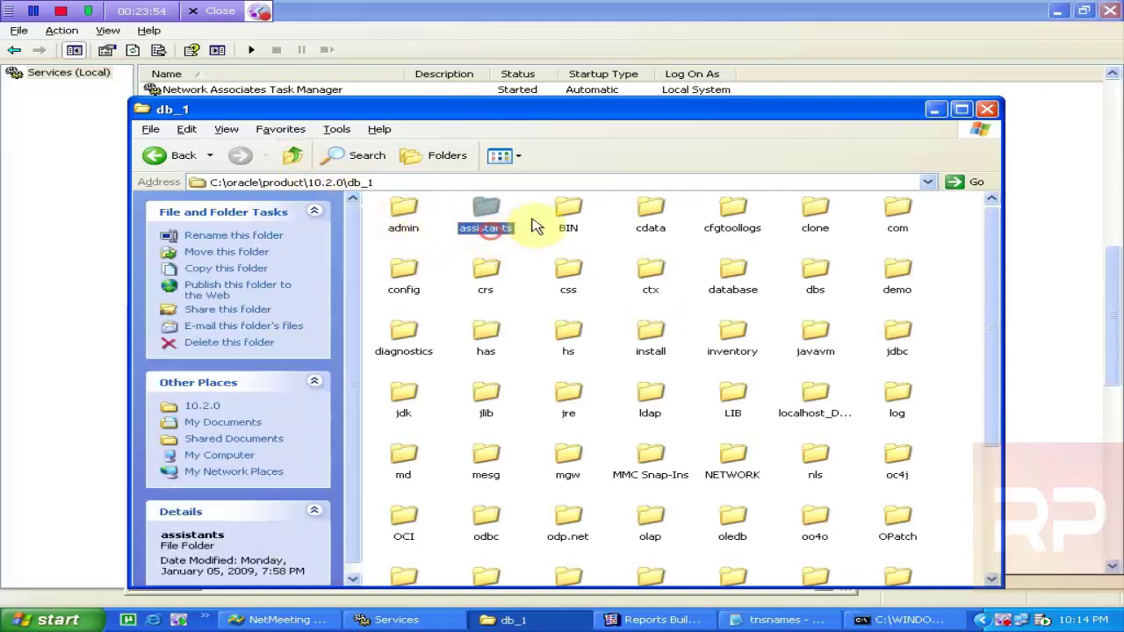
pyautogui.doubleClick(568, 210)
pyautogui.click(454, 180)
pyautogui.press('super+c')
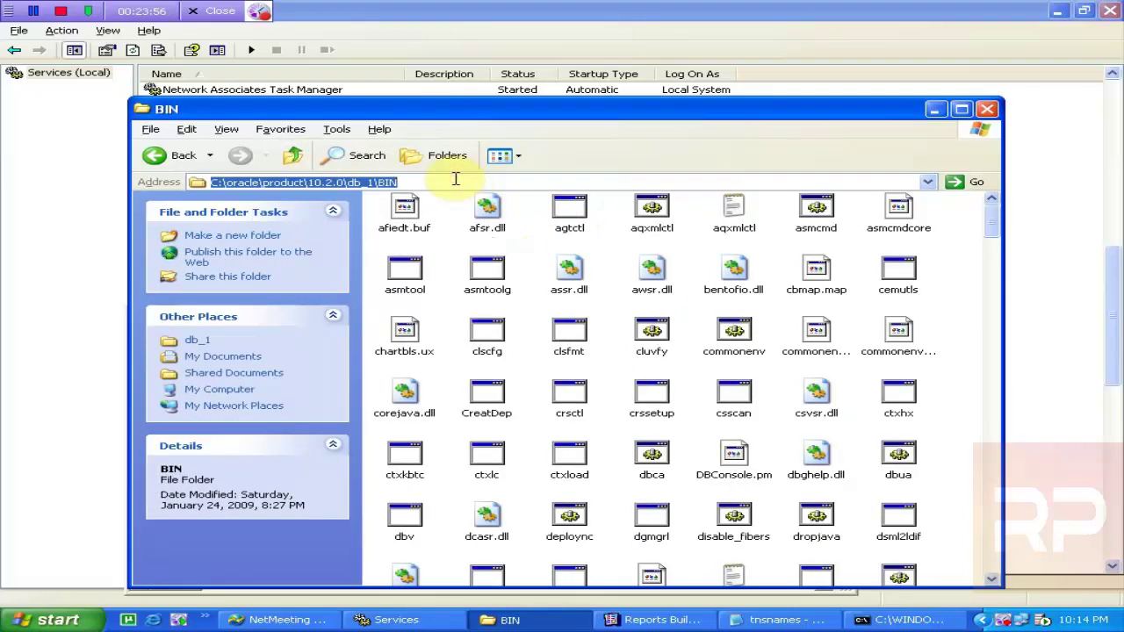
# - Switch back to the command window and exit LSNRCTL
pyautogui.click(904, 620)
pyautogui.press('Return')
pyautogui.press('Return')
pyautogui.press('Return')
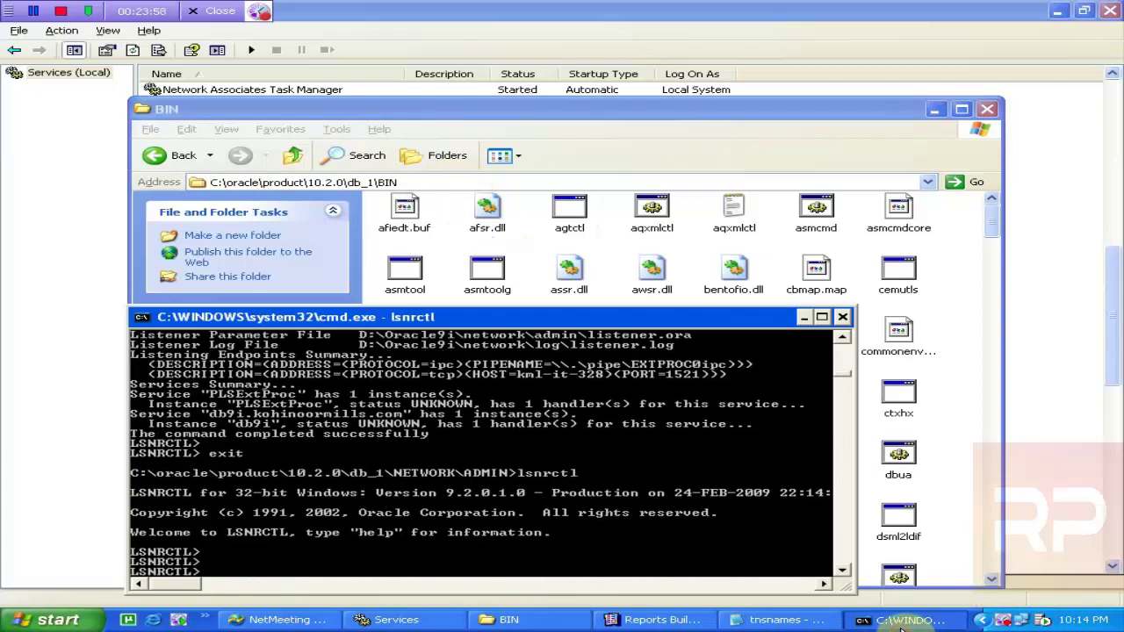
pyautogui.write('c')
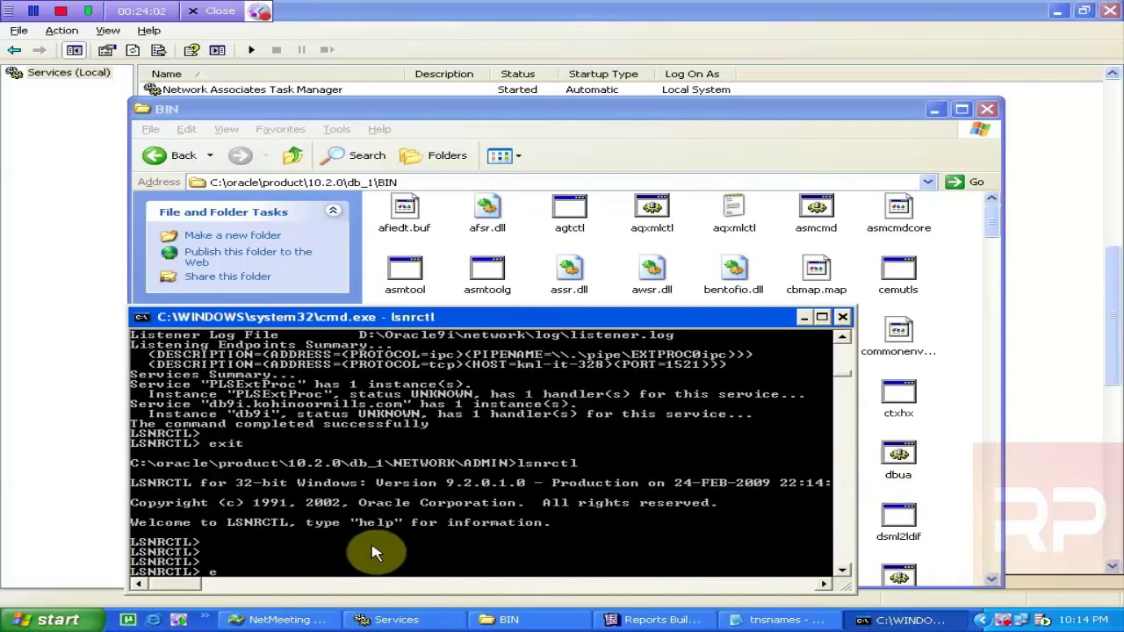
pyautogui.press('Return')
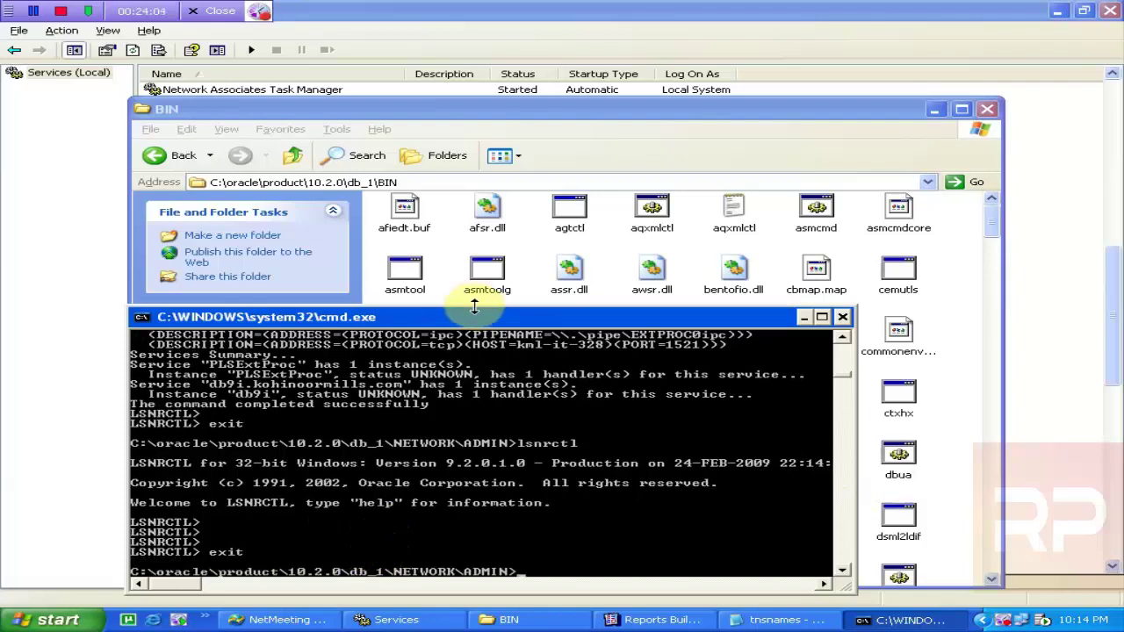
# - Reposition the command window and change the directory to C:\oracle\product\10.2.0\db_1\BIN
pyautogui.moveTo(474, 314); pyautogui.dragTo(510, 184)
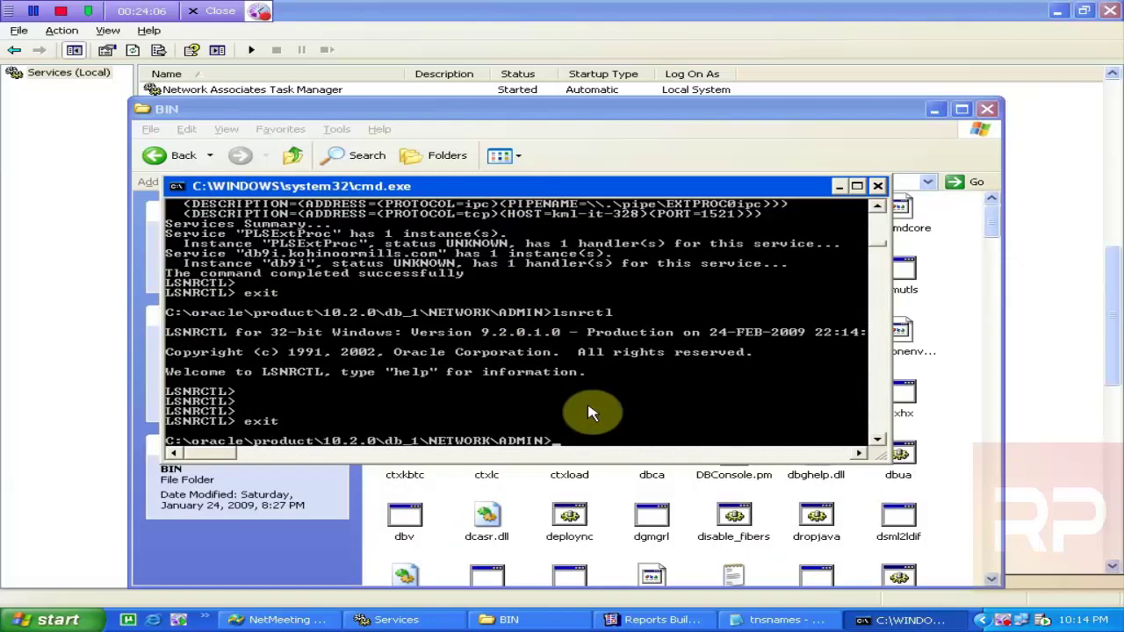
pyautogui.write('cd')
pyautogui.rightClick(628, 426)
pyautogui.click(665, 461)
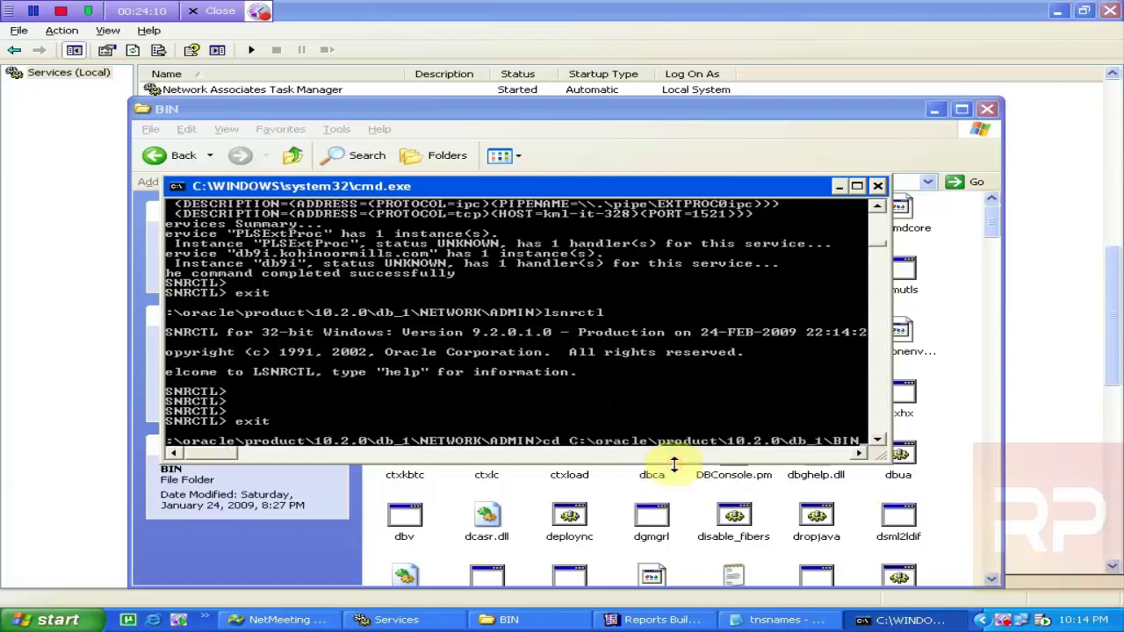
pyautogui.press('Return')
pyautogui.press('Return')
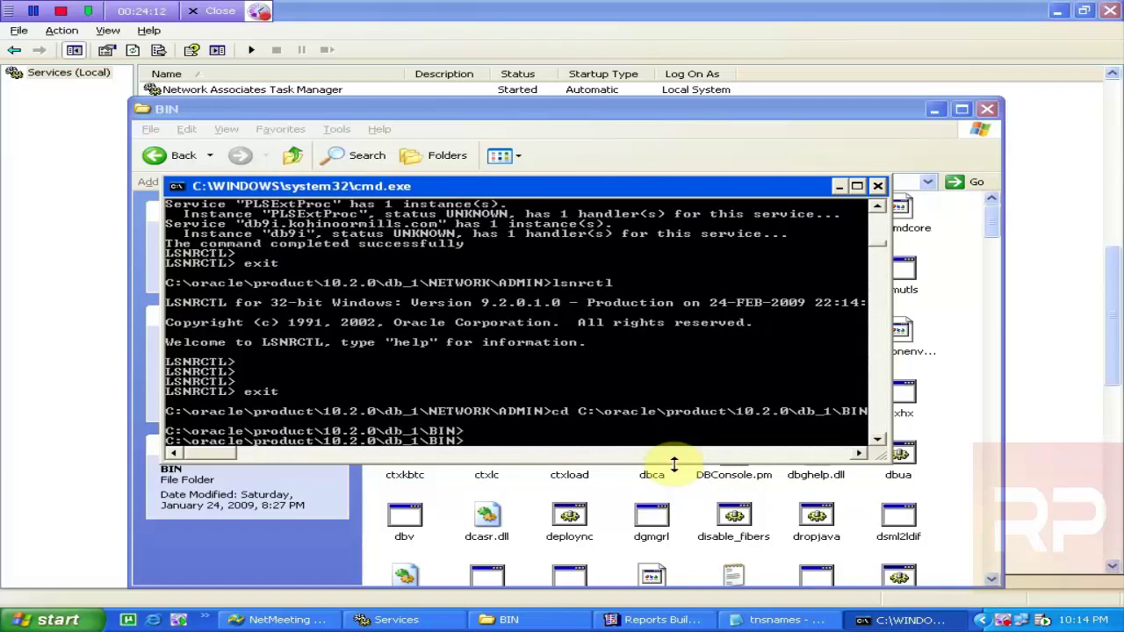
# - Launch lsnrctl from the 10g BIN folder and run the status command
pyautogui.press('Up')
pyautogui.press('Up')
pyautogui.press('Return')
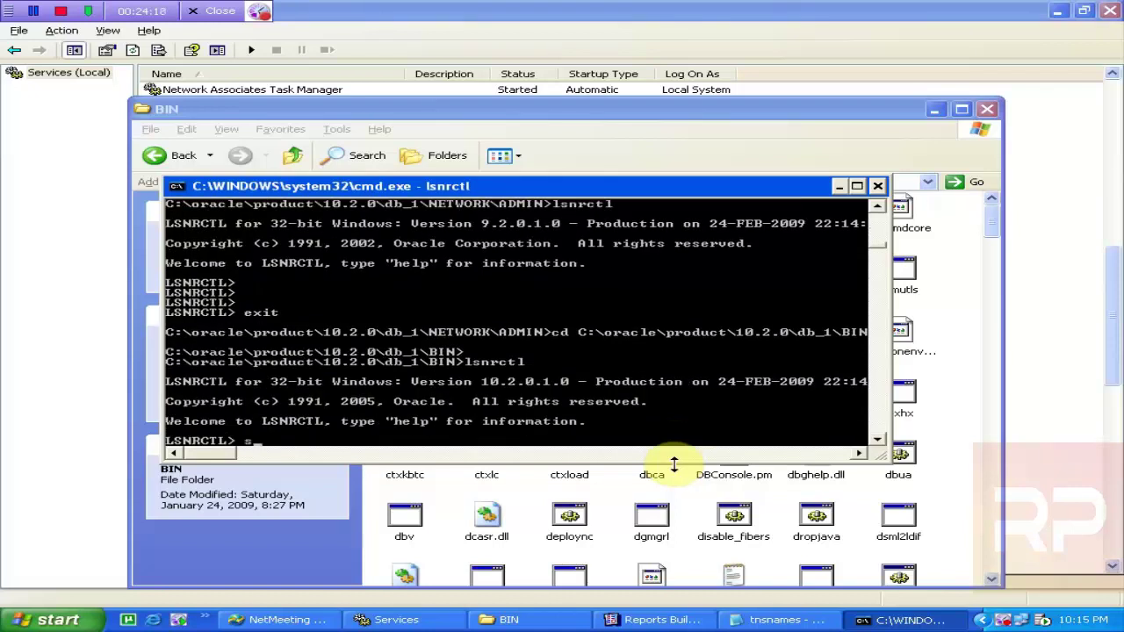
pyautogui.press('Return')
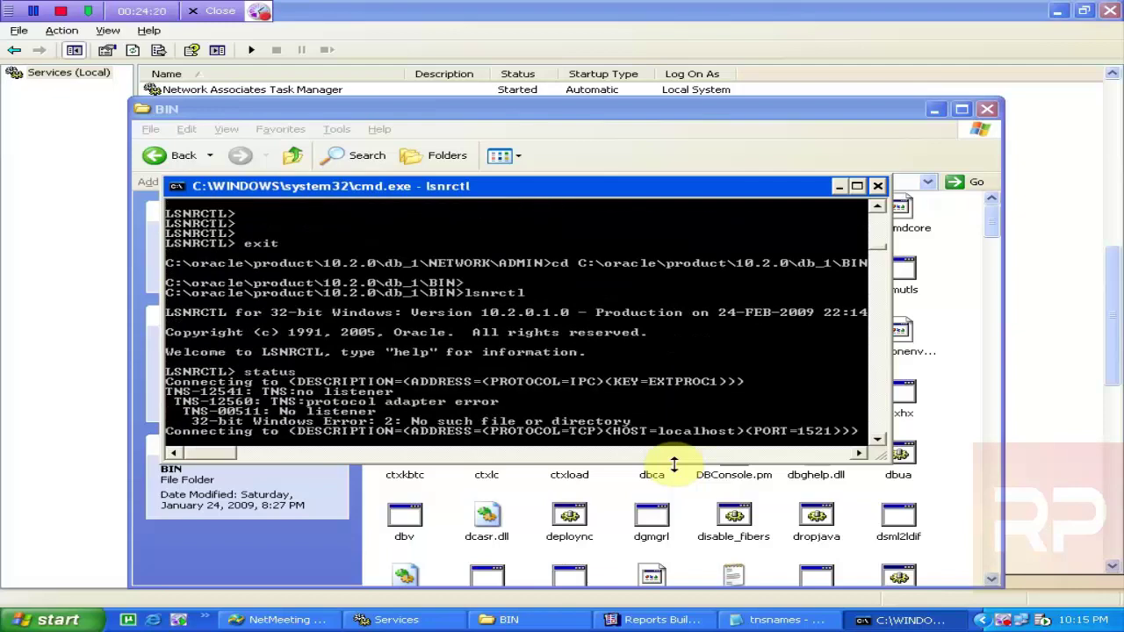
# - Start the 10g listener with the LSNRCTL start command, then refresh the Services list to check it
pyautogui.press('Return')
pyautogui.press('Return')
pyautogui.write('start')
pyautogui.press('Return')
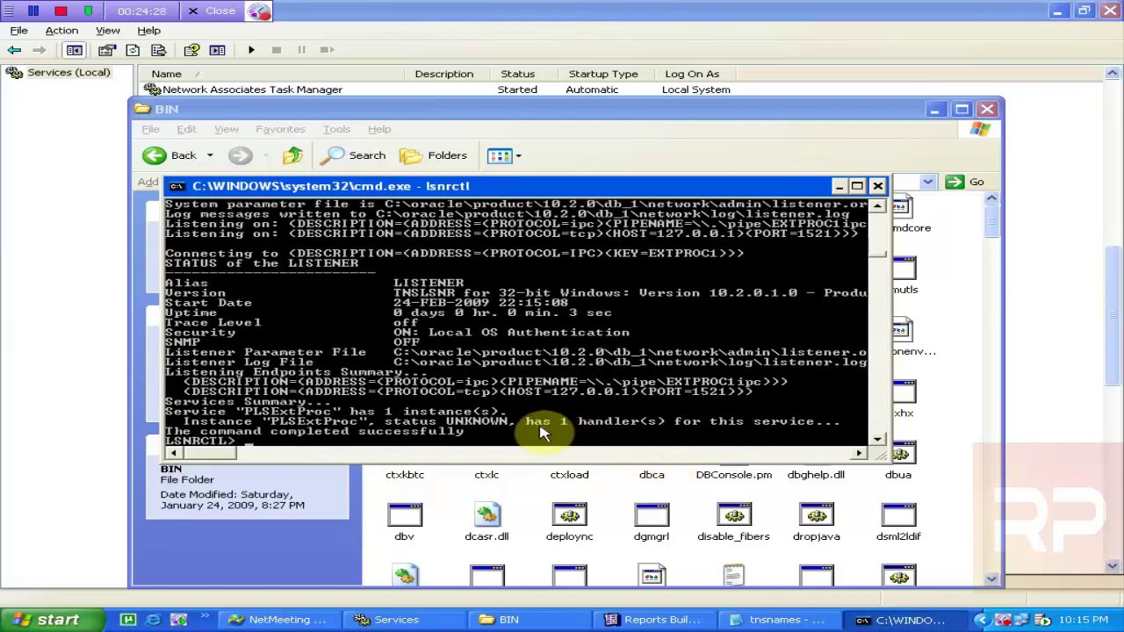
pyautogui.click(386, 620)
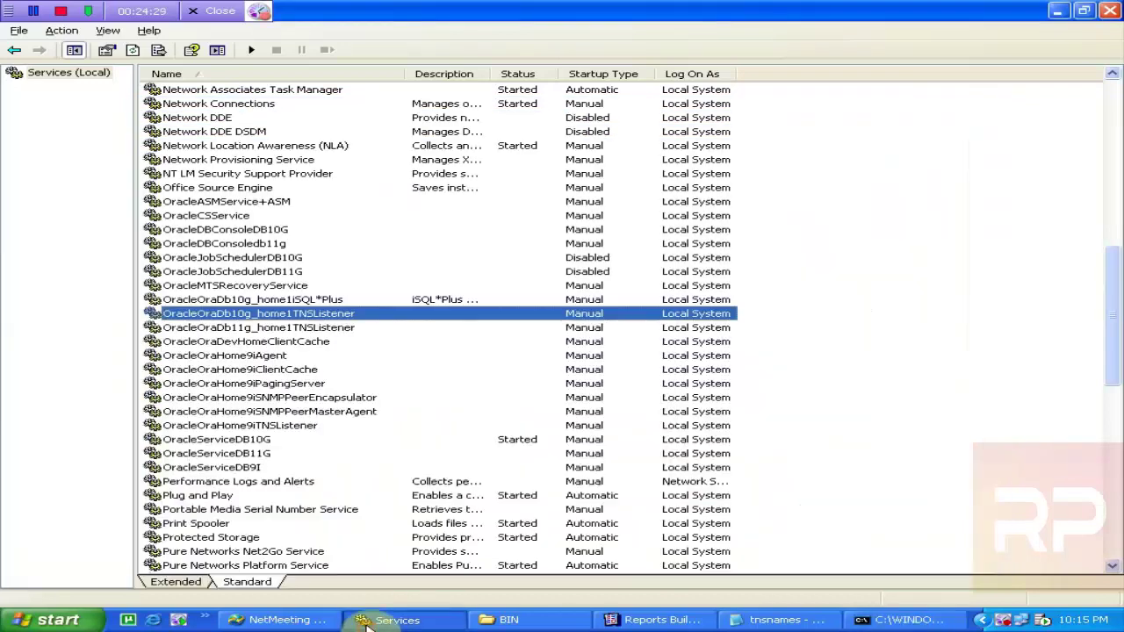
pyautogui.click(130, 50)
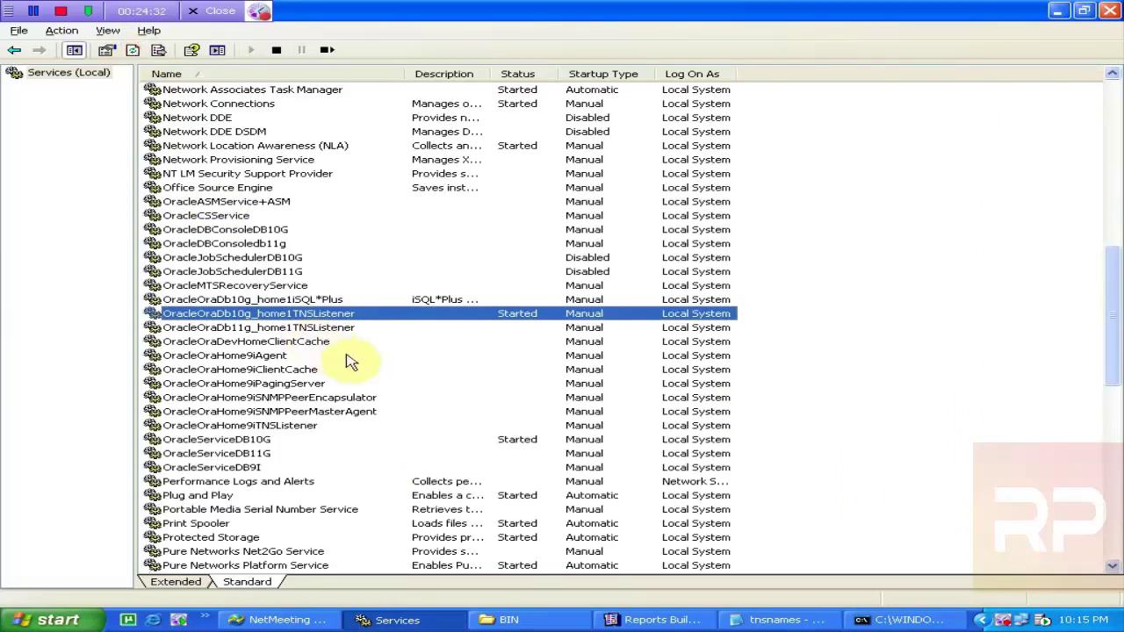
# - Switch to Reports Builder, try to connect as scott with the account password and database db10g, and dismiss the resulting message
pyautogui.click(615, 620)
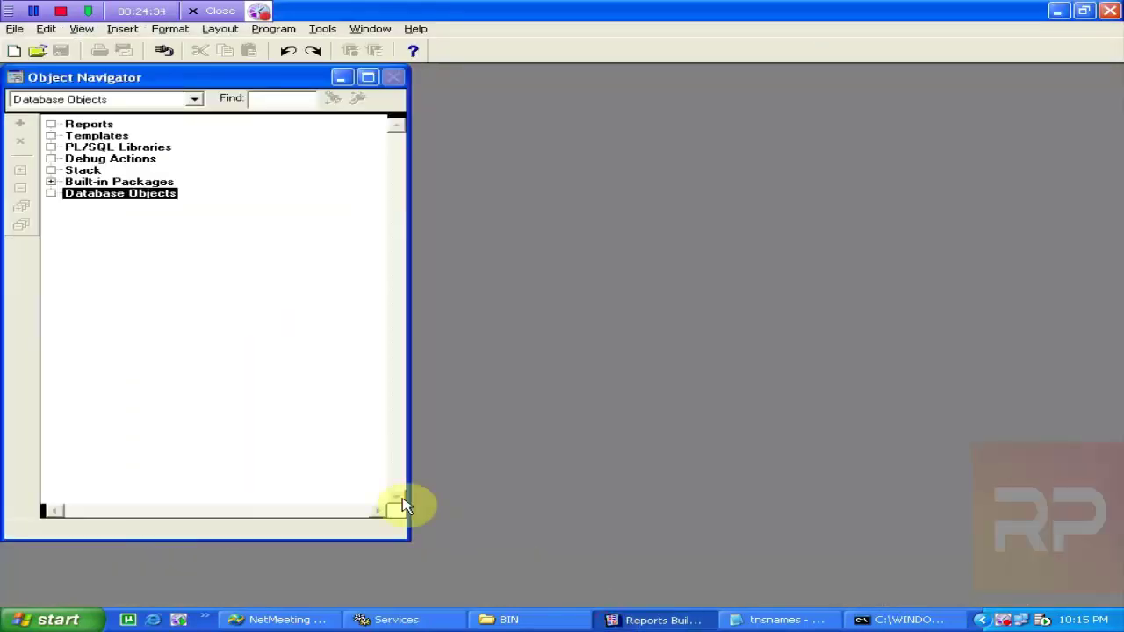
pyautogui.hotkey('ctrl', 'j')
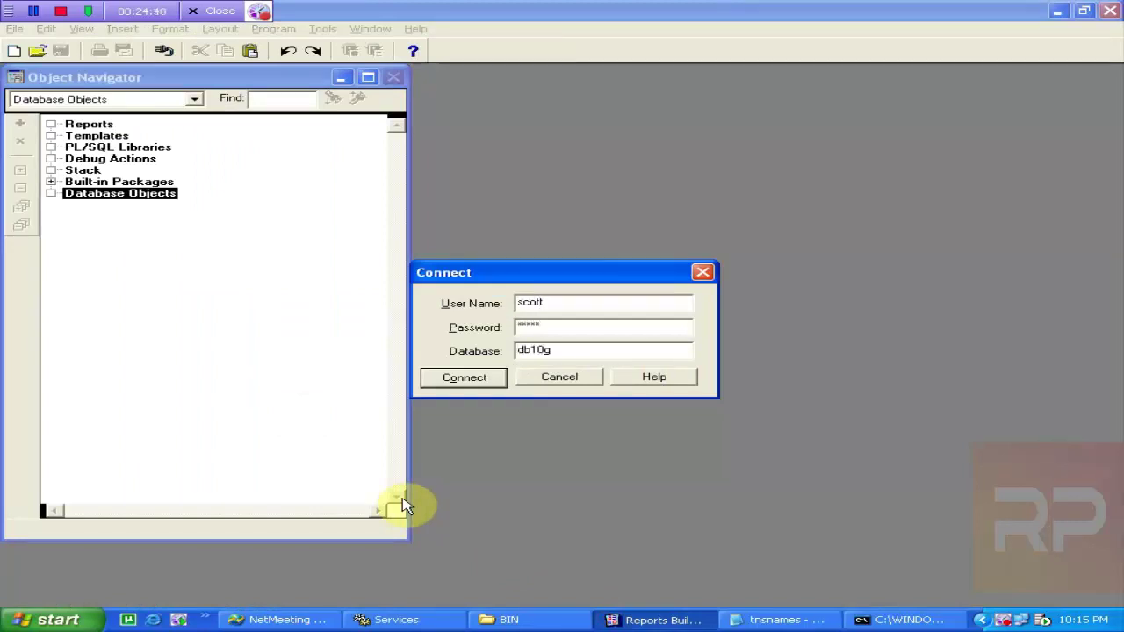
pyautogui.press('Return')
pyautogui.click(455, 372)
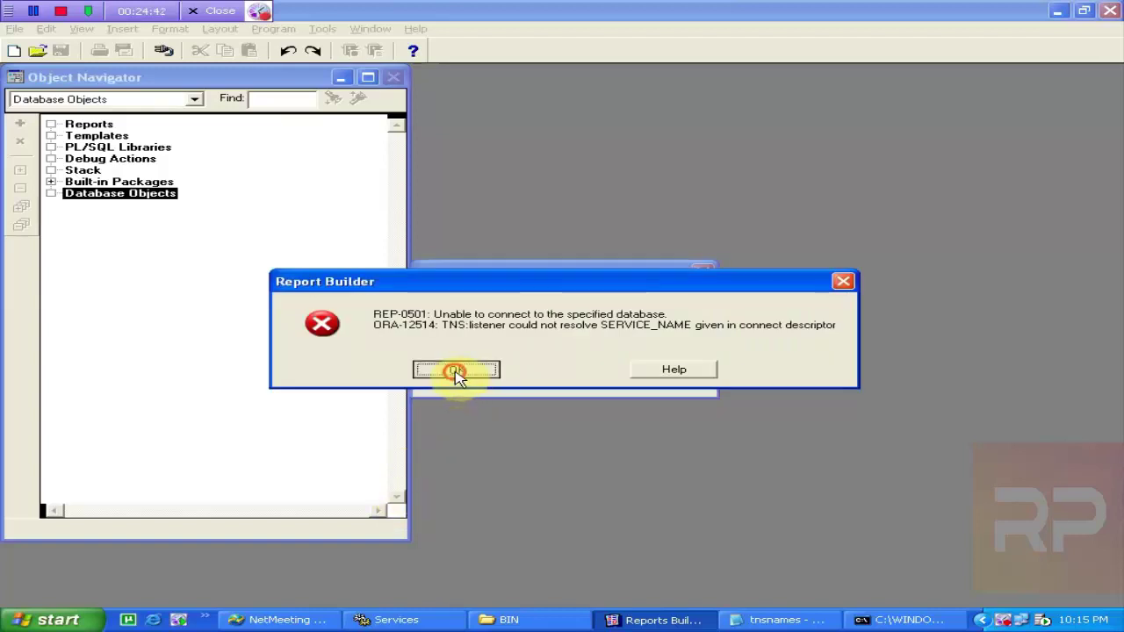
# - Change the connection's database to db10g.kohinoormills.com and try to connect again
pyautogui.click(549, 326)
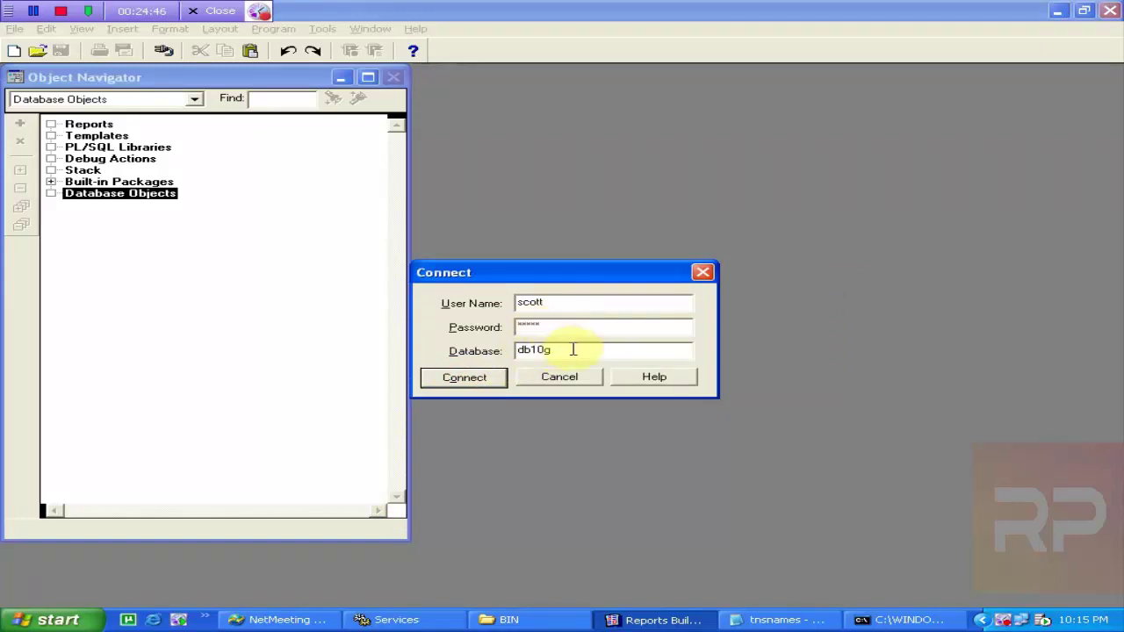
pyautogui.write('.kohinoormills.com')
pyautogui.press('Return')
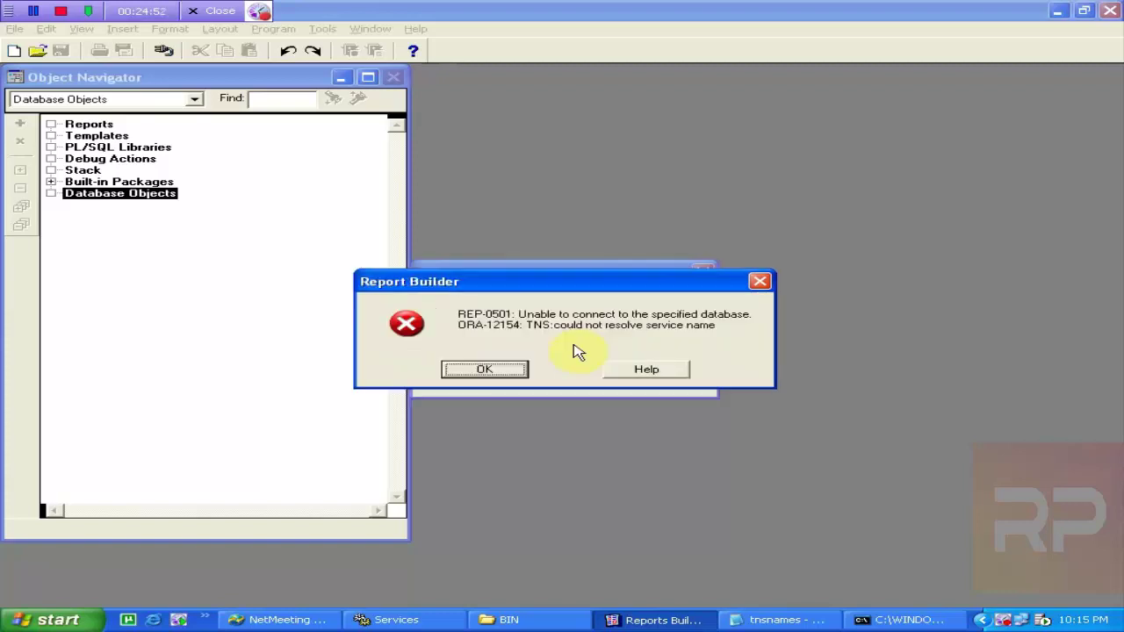
# - Dismiss the connection message and review the DB10G entry in the tnsnames file
pyautogui.click(501, 372)
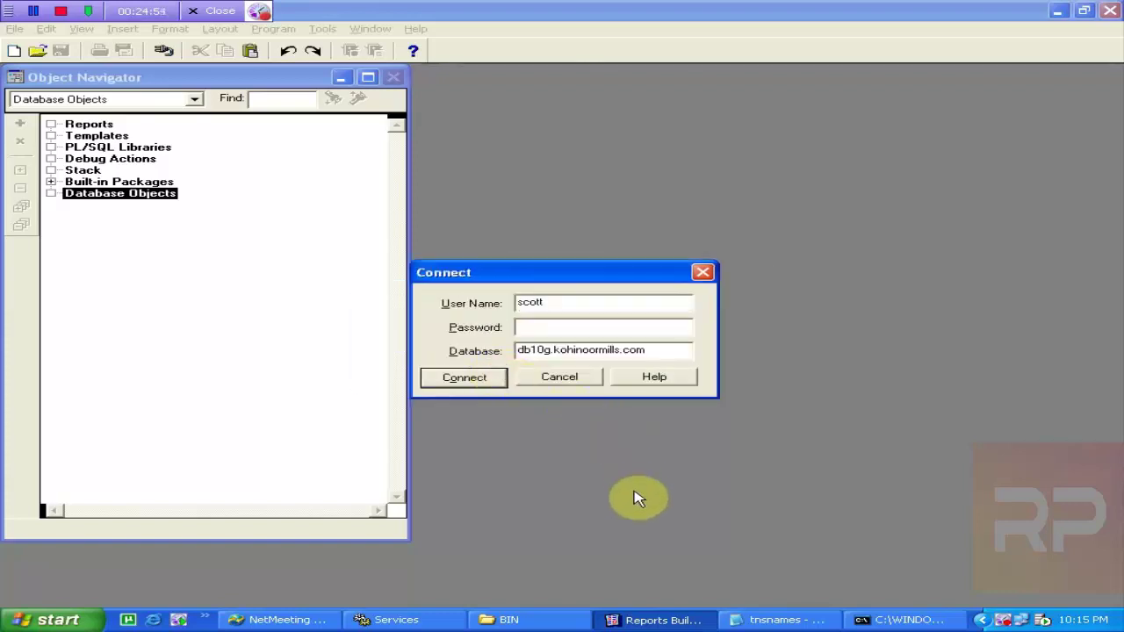
pyautogui.click(762, 620)
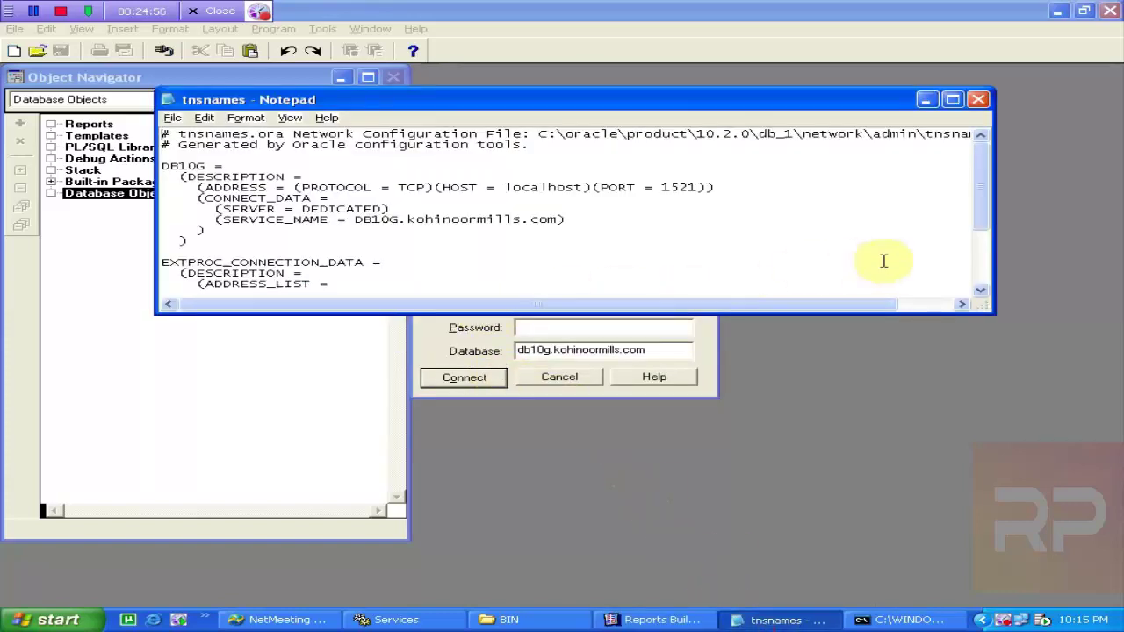
pyautogui.moveTo(981, 210); pyautogui.dragTo(983, 222)
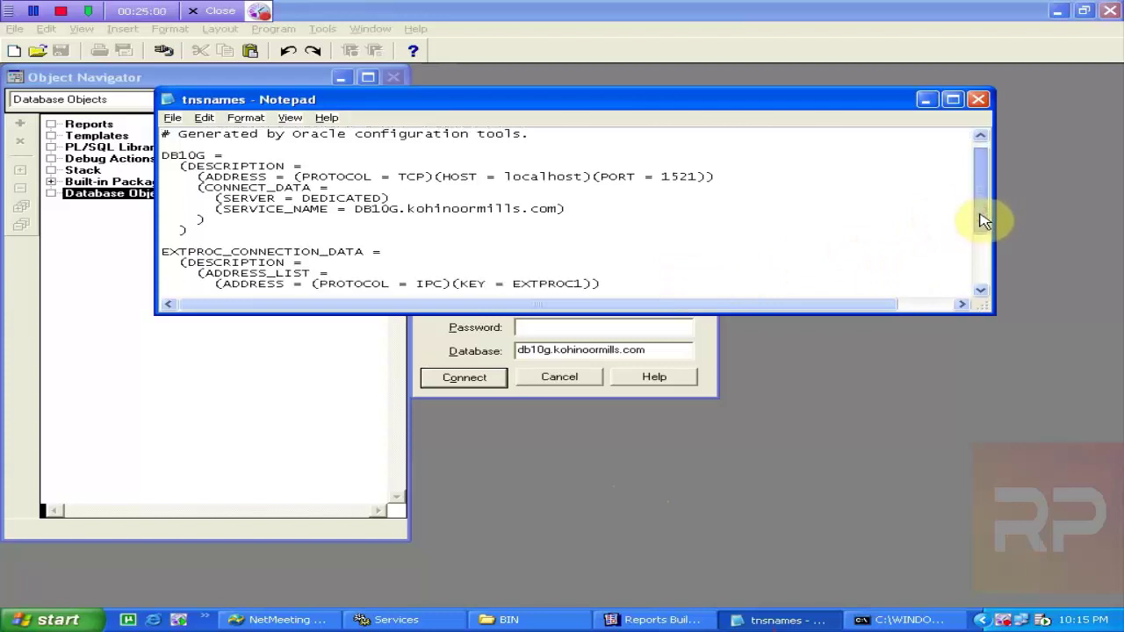
# - Check the computer's full name and workgroup in System Properties
pyautogui.press('super+d')
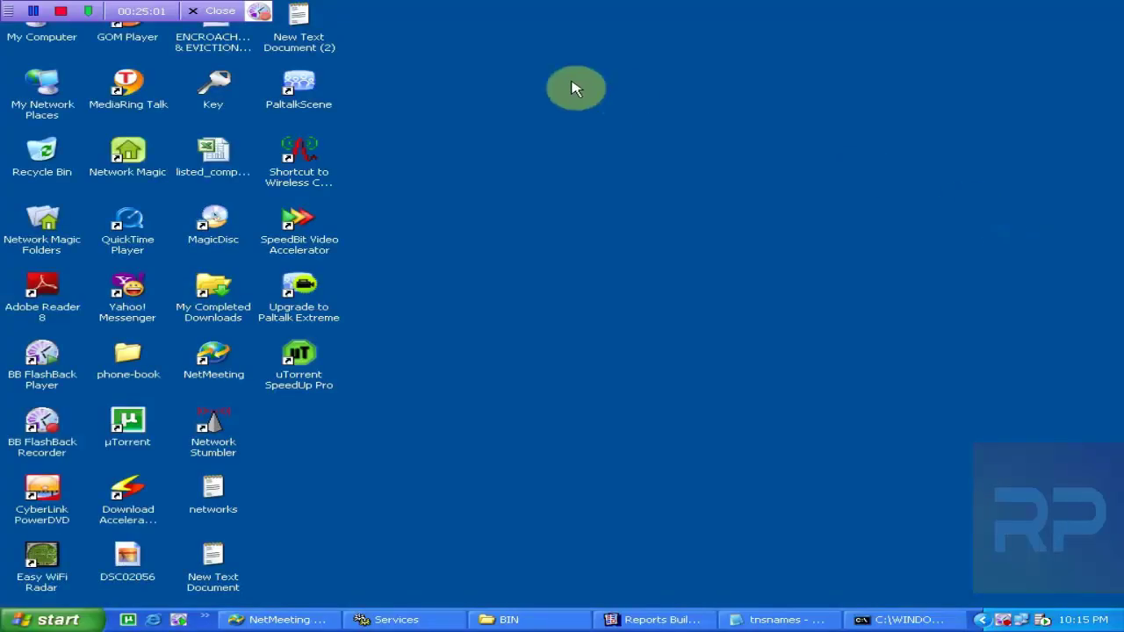
pyautogui.rightClick(46, 34)
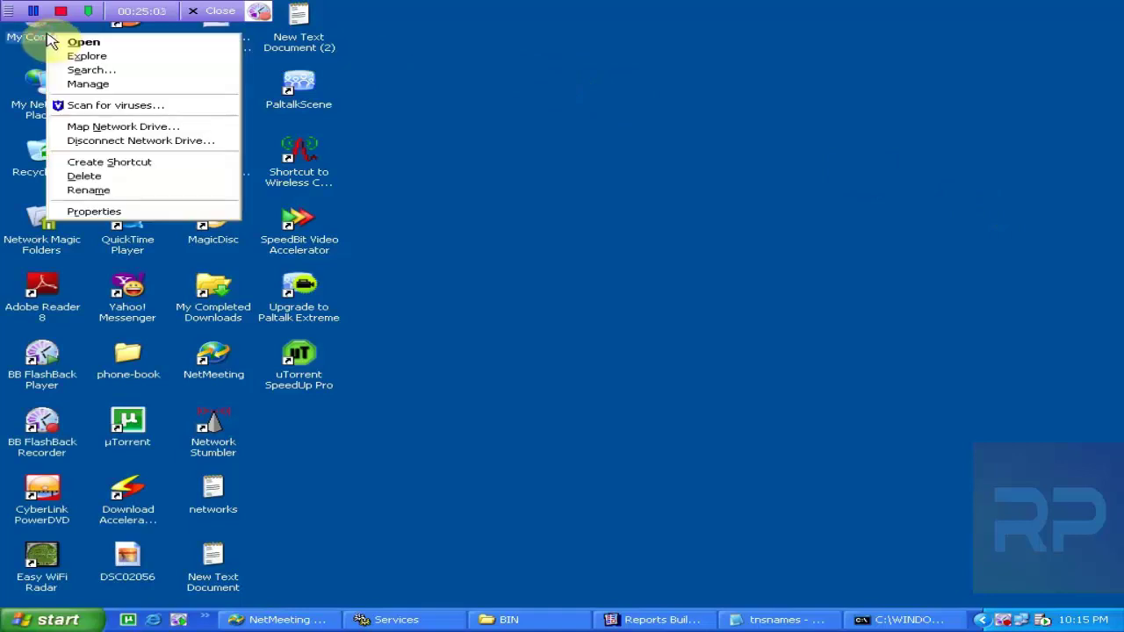
pyautogui.click(96, 211)
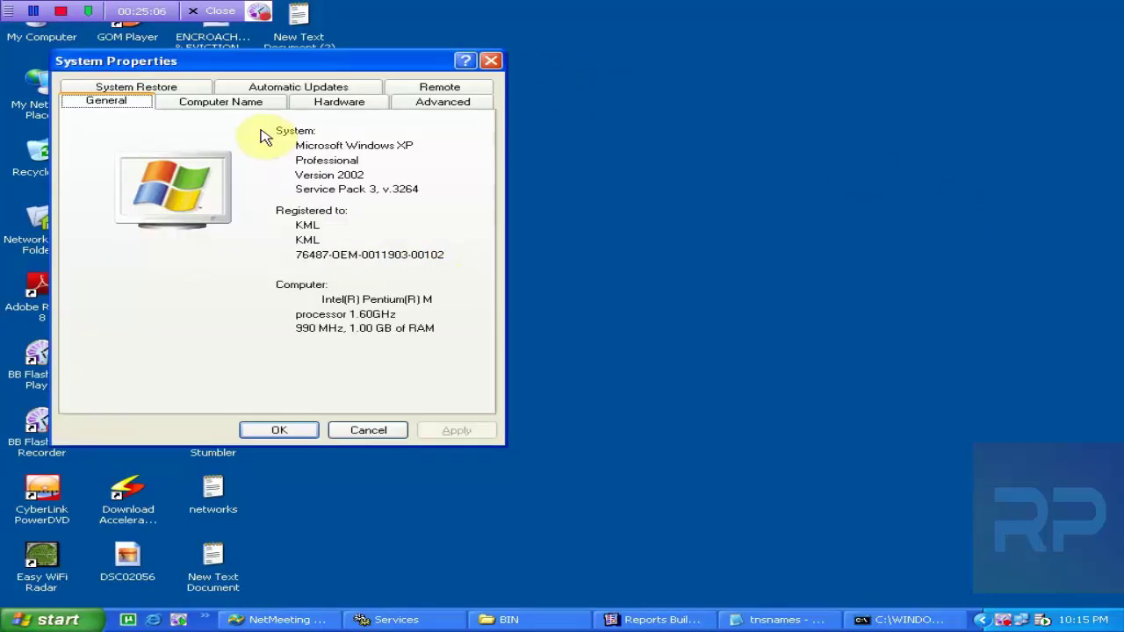
pyautogui.click(232, 103)
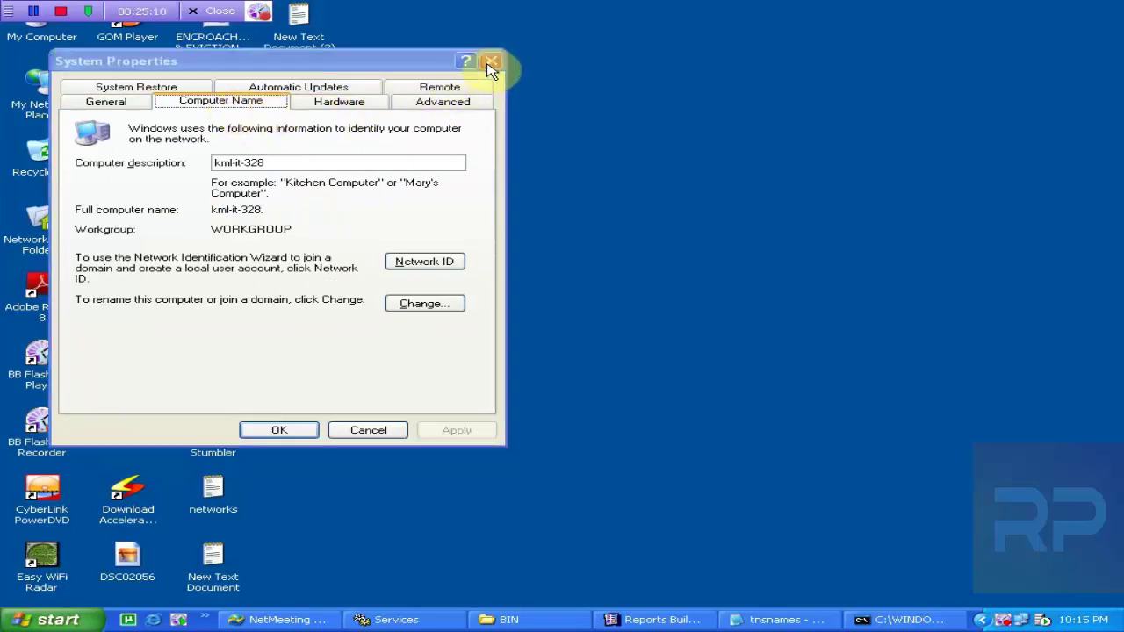
# - Remove .kohinoormills.com from the SERVICE_NAME of the DB10G entry in the tnsnames file
pyautogui.click(654, 620)
pyautogui.click(777, 620)
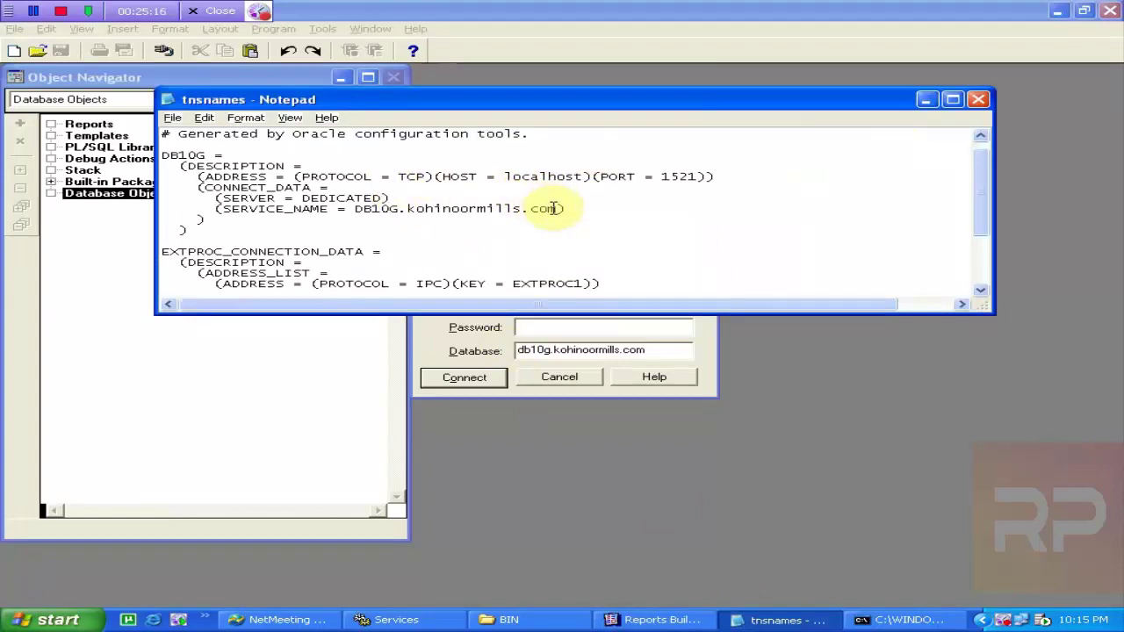
pyautogui.moveTo(553, 208); pyautogui.dragTo(431, 195)
pyautogui.click(412, 215)
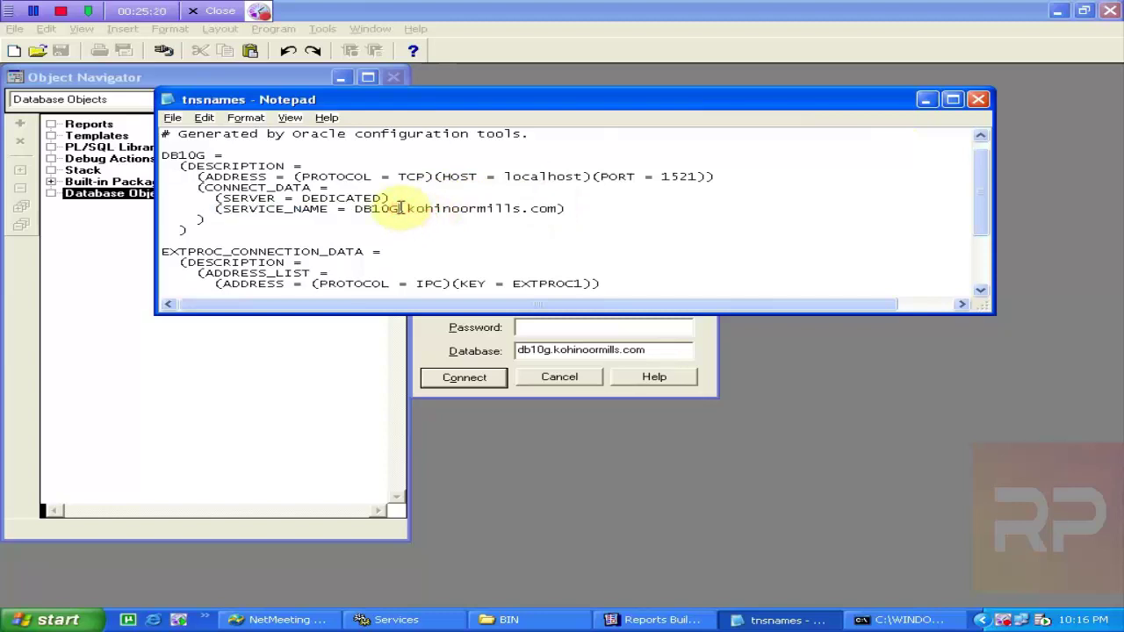
pyautogui.hotkey('shift', 'Right')
pyautogui.hotkey('shift', 'Right')
pyautogui.hotkey('shift', 'Right')
pyautogui.hotkey('shift', 'Right')
pyautogui.hotkey('shift', 'Right')
pyautogui.hotkey('shift', 'Right')
pyautogui.hotkey('shift', 'Right')
pyautogui.hotkey('shift', 'Right')
pyautogui.hotkey('shift', 'Right')
pyautogui.hotkey('shift', 'Right')
pyautogui.hotkey('shift', 'Right')
pyautogui.hotkey('shift', 'Right')
pyautogui.hotkey('shift', 'Right')
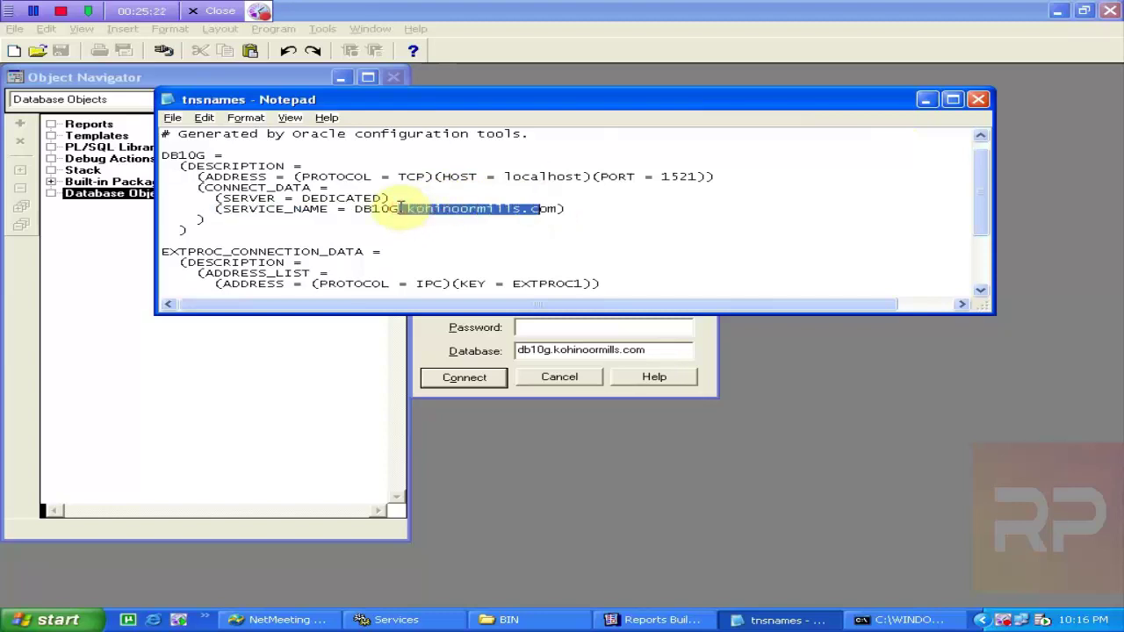
pyautogui.press('Delete')
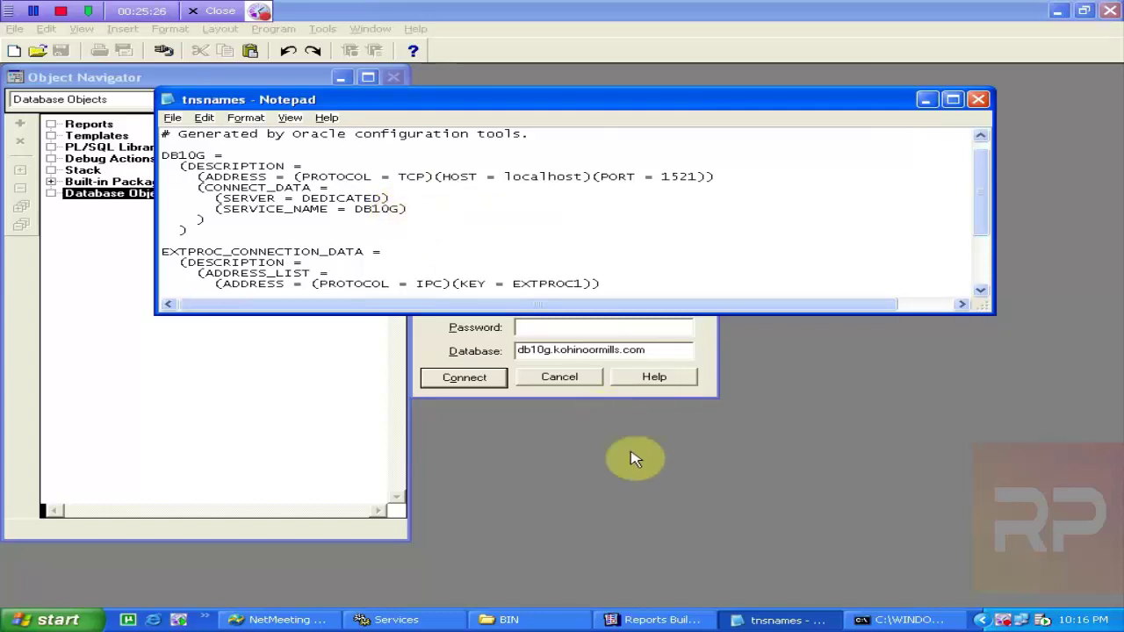
# - In Reports Builder, try to connect as scott with the account password to database db10g, retry once, and dismiss the resulting messages
pyautogui.click(667, 619)
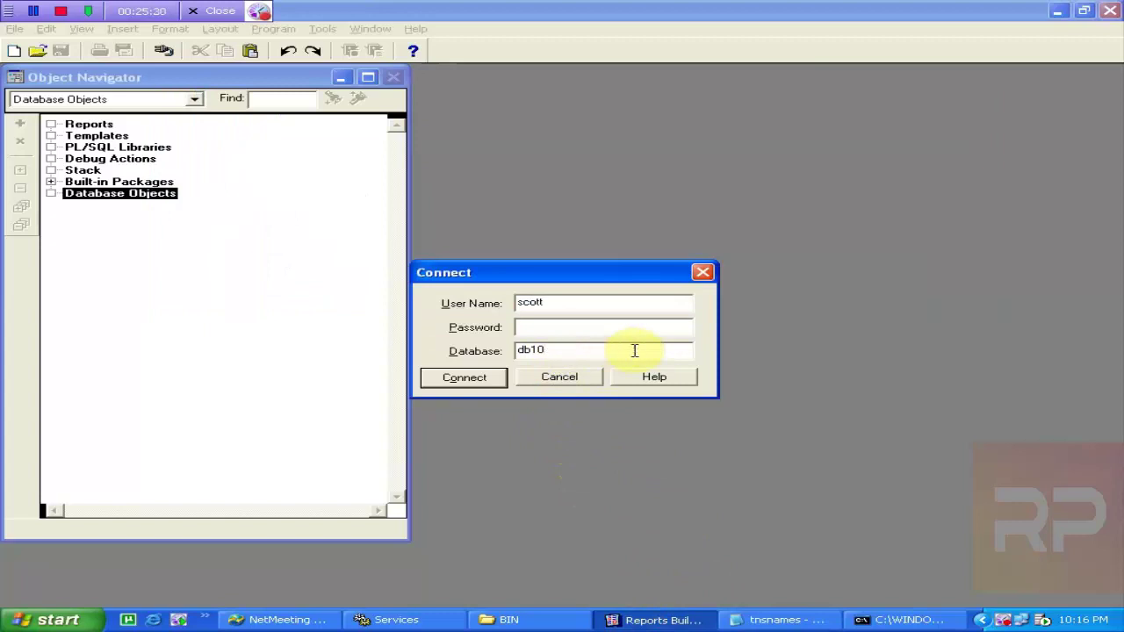
pyautogui.click(610, 329)
pyautogui.write('tiger')
pyautogui.press('Return')
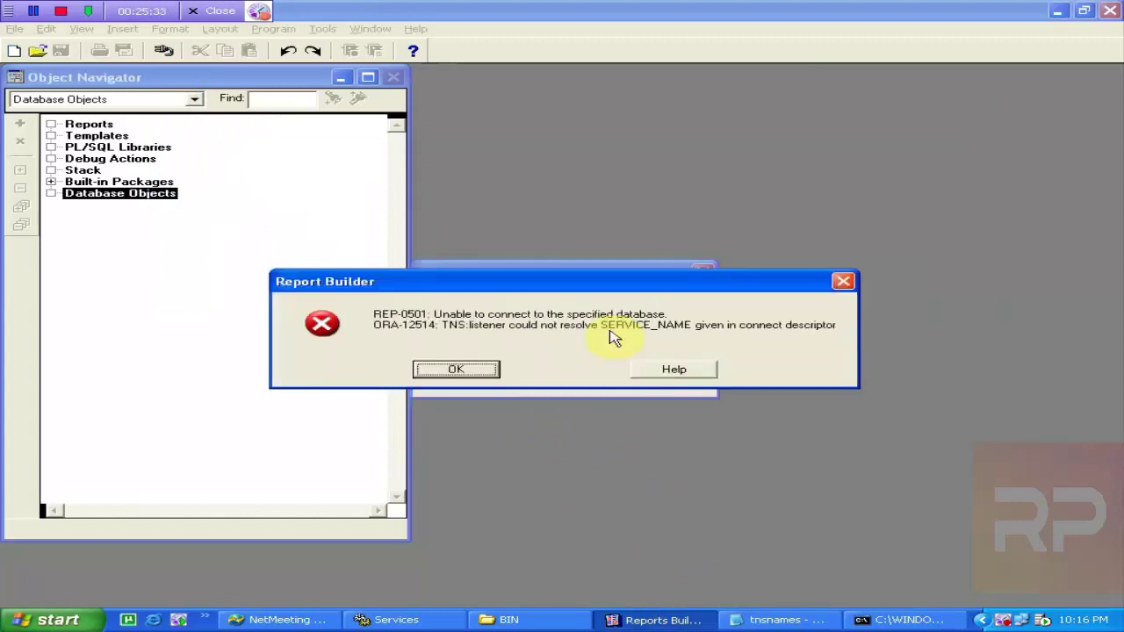
pyautogui.click(436, 379)
pyautogui.click(540, 327)
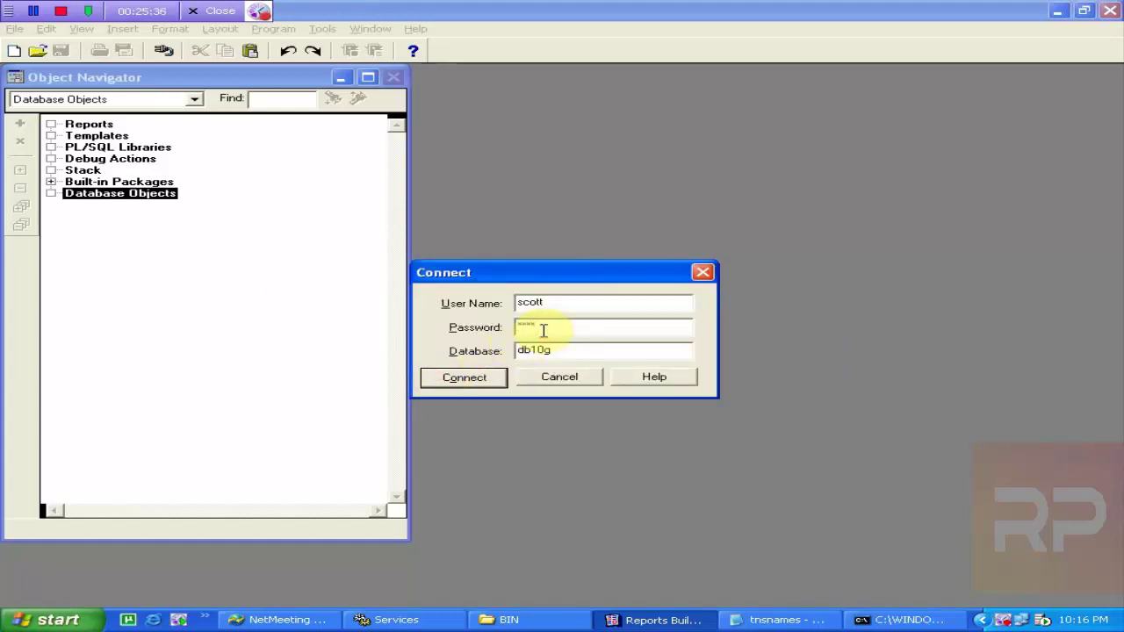
pyautogui.press('Return')
pyautogui.click(456, 370)
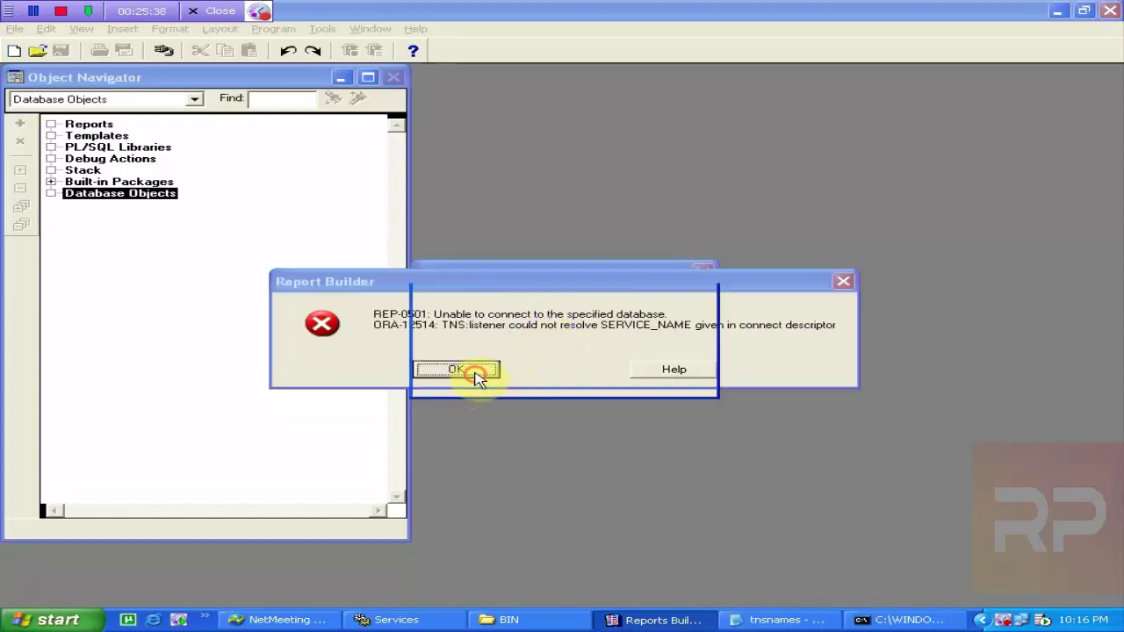
# - Restore the DB10G entry's service name to DB10G.kohinoormills.com, then close the tnsnames file and save its changes
pyautogui.click(780, 618)
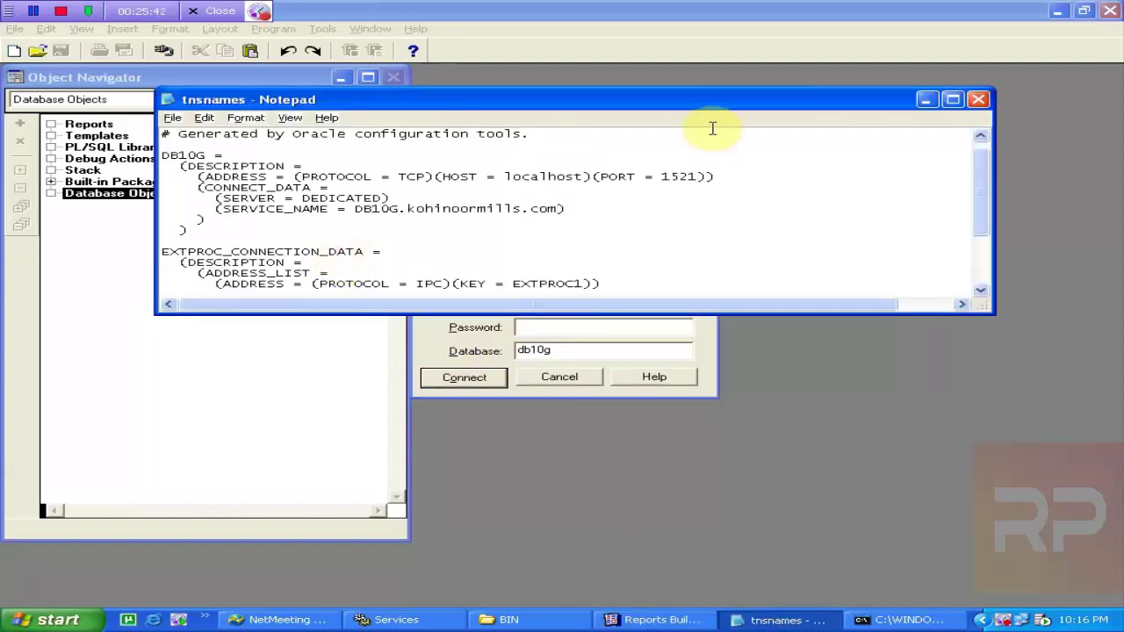
pyautogui.click(980, 100)
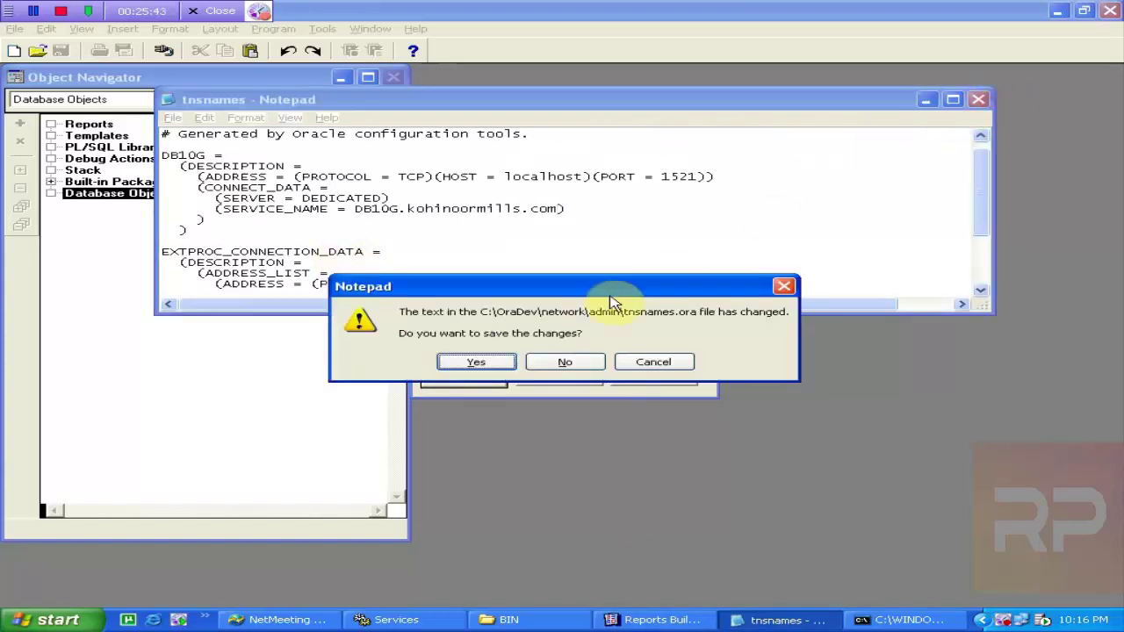
pyautogui.click(492, 359)
# - Launch Net Manager from the OraDb10g_home1 configuration and migration tools, and close the BIN folder window
pyautogui.click(52, 619)
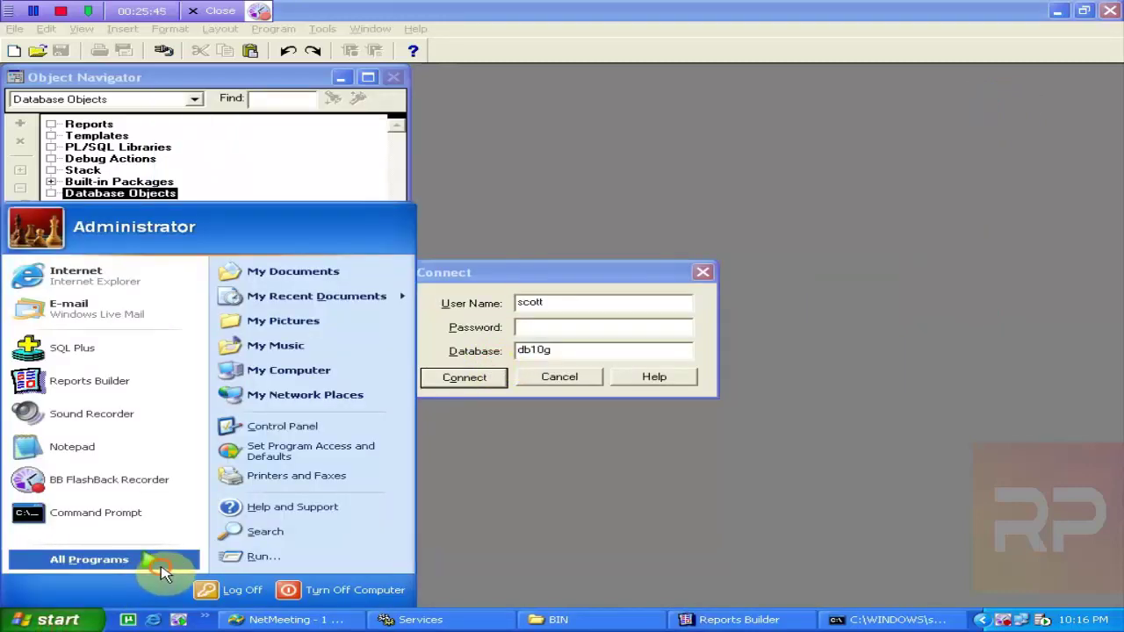
pyautogui.moveTo(158, 568)
pyautogui.moveTo(373, 479)
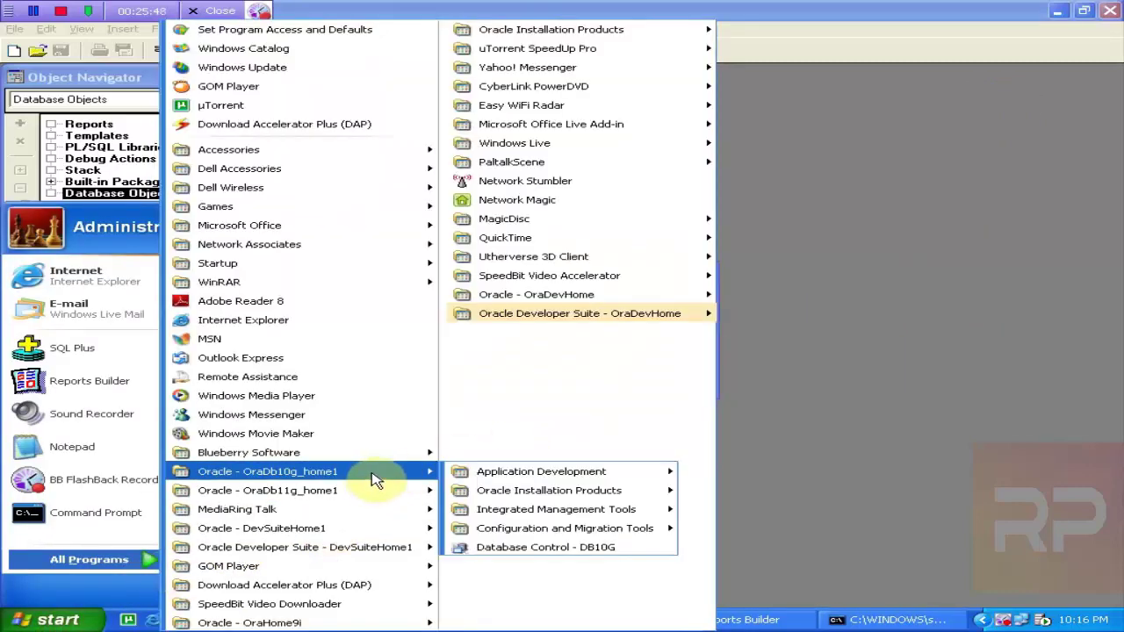
pyautogui.moveTo(612, 496)
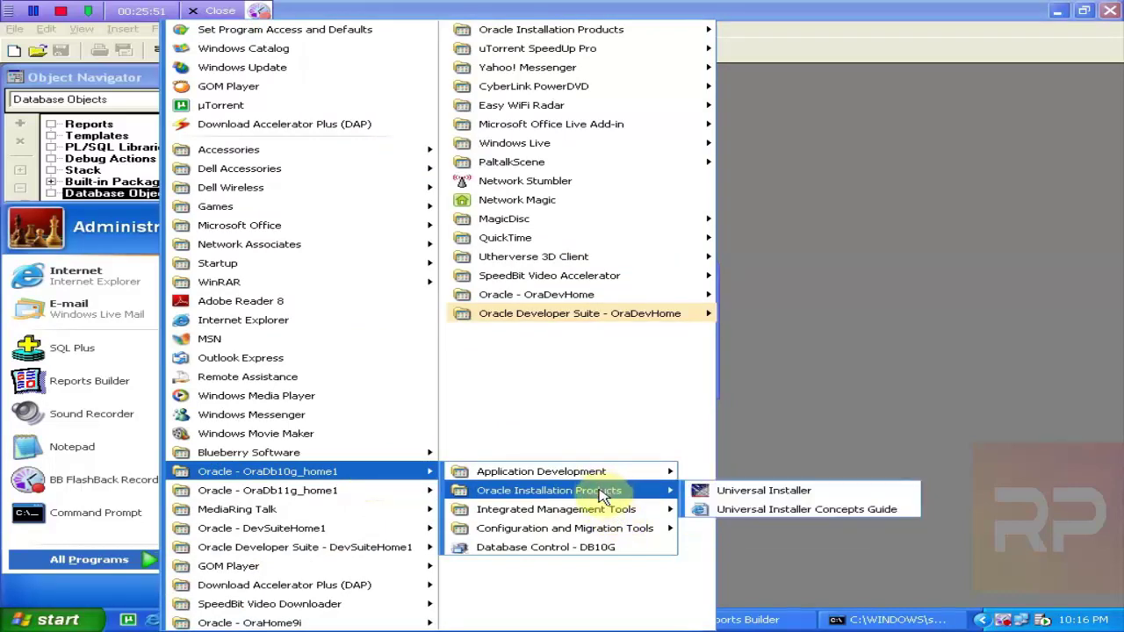
pyautogui.moveTo(612, 532)
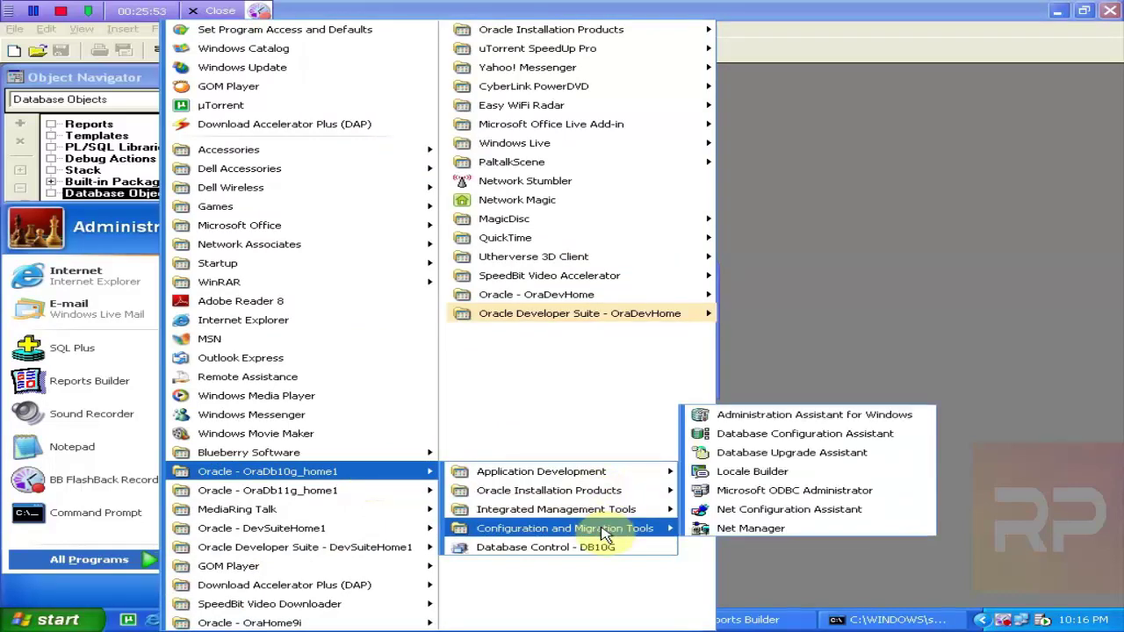
pyautogui.click(755, 529)
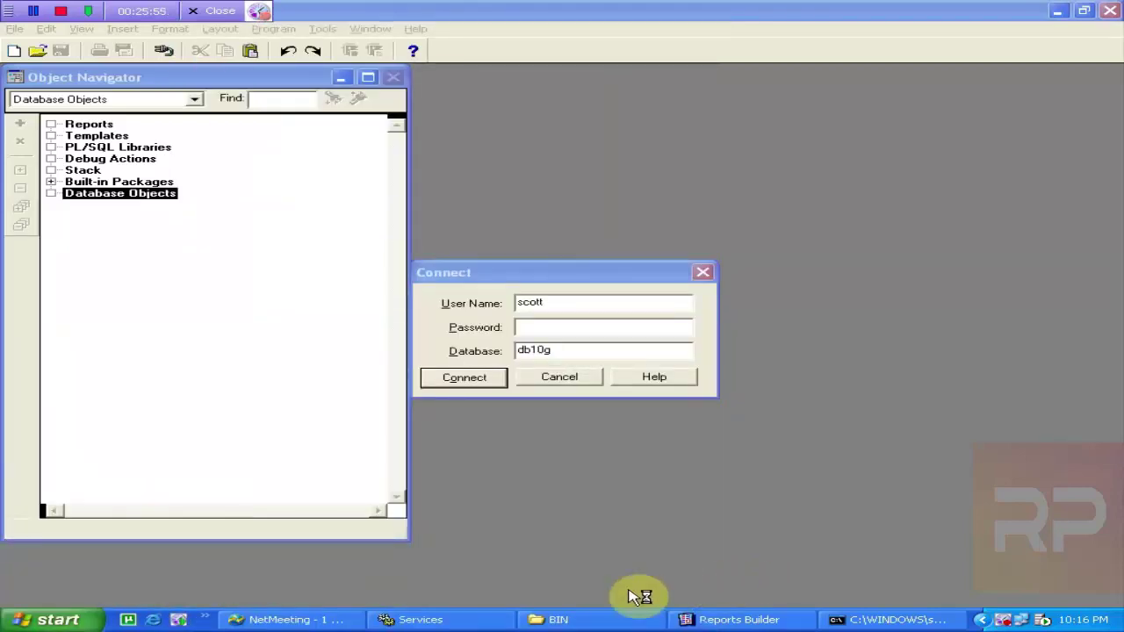
pyautogui.click(559, 619)
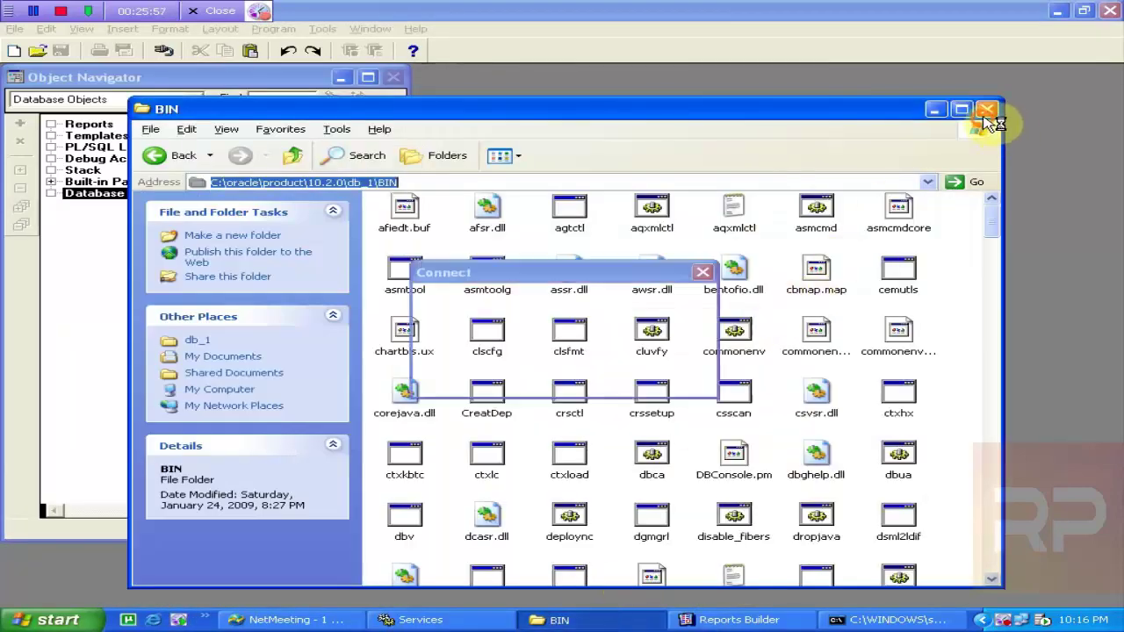
pyautogui.click(986, 112)
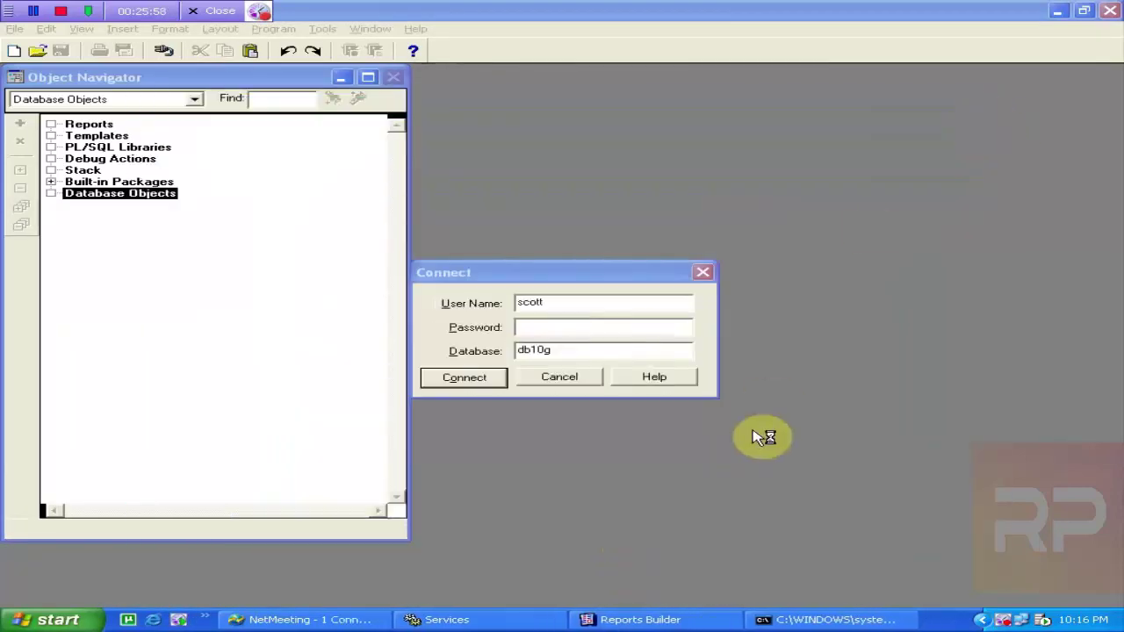
# - Check the 10g listener again by running the status command at the LSNRCTL prompt
pyautogui.click(794, 620)
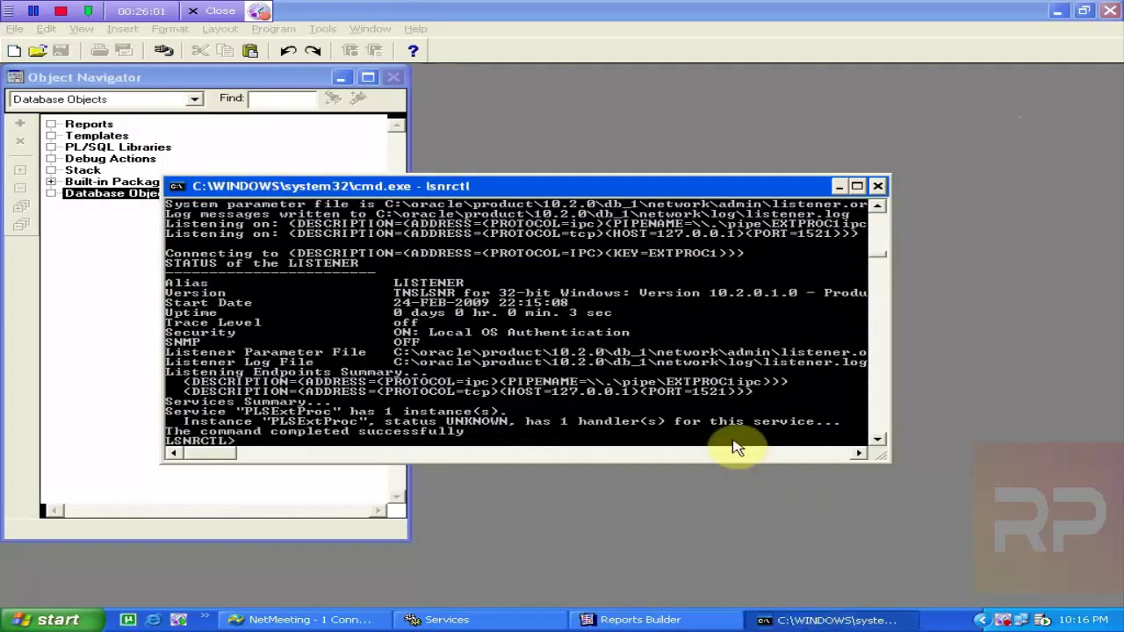
pyautogui.press('Return')
pyautogui.press('Return')
pyautogui.press('Return')
pyautogui.write('statu')
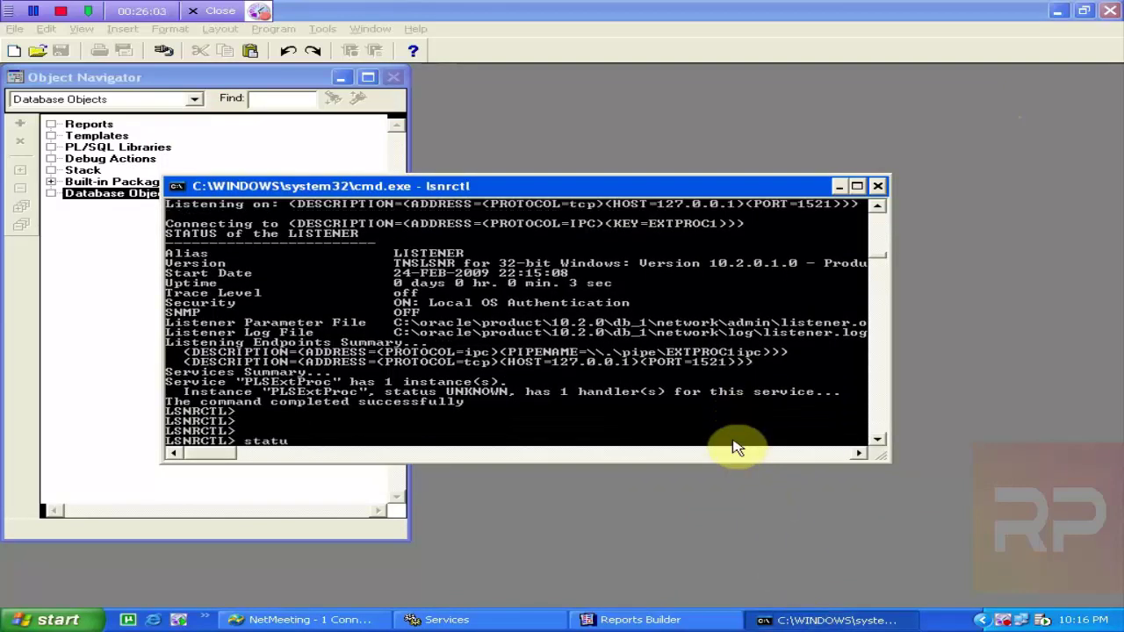
pyautogui.write('s')
pyautogui.press('Return')
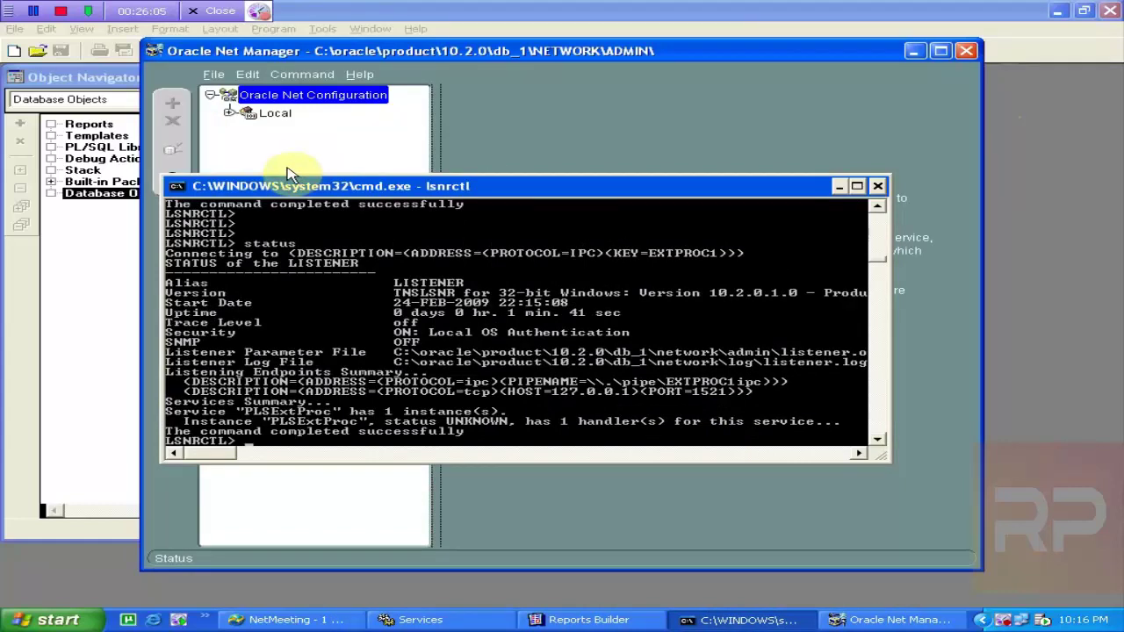
# - In Net Manager, review the local profile, select the db10g service name, run its connection test, and close the test window
pyautogui.click(229, 113)
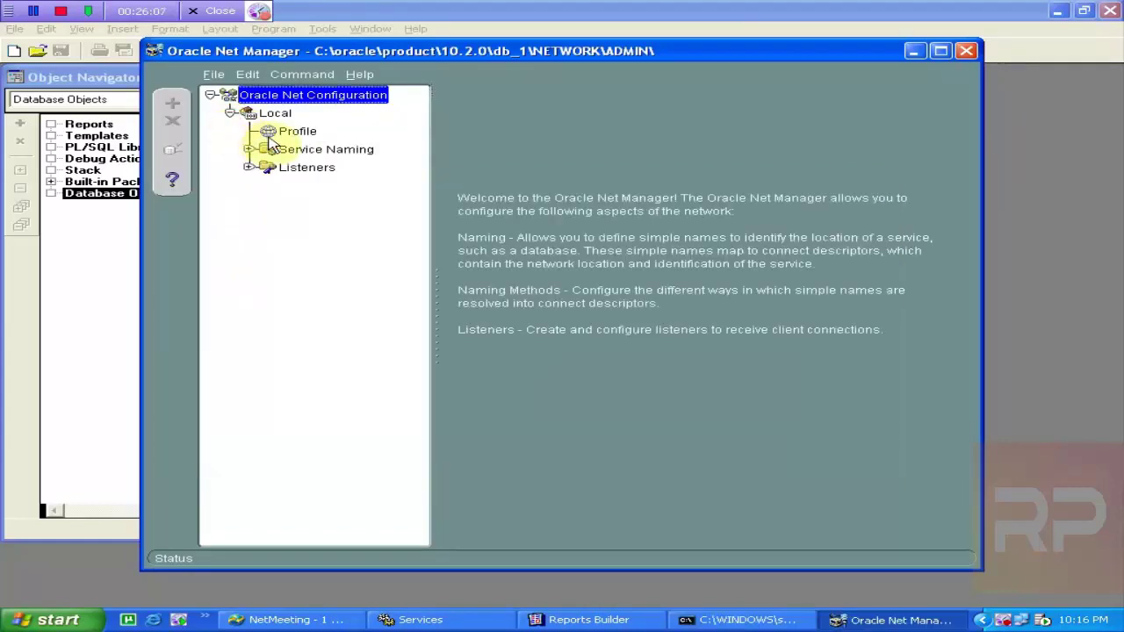
pyautogui.click(295, 131)
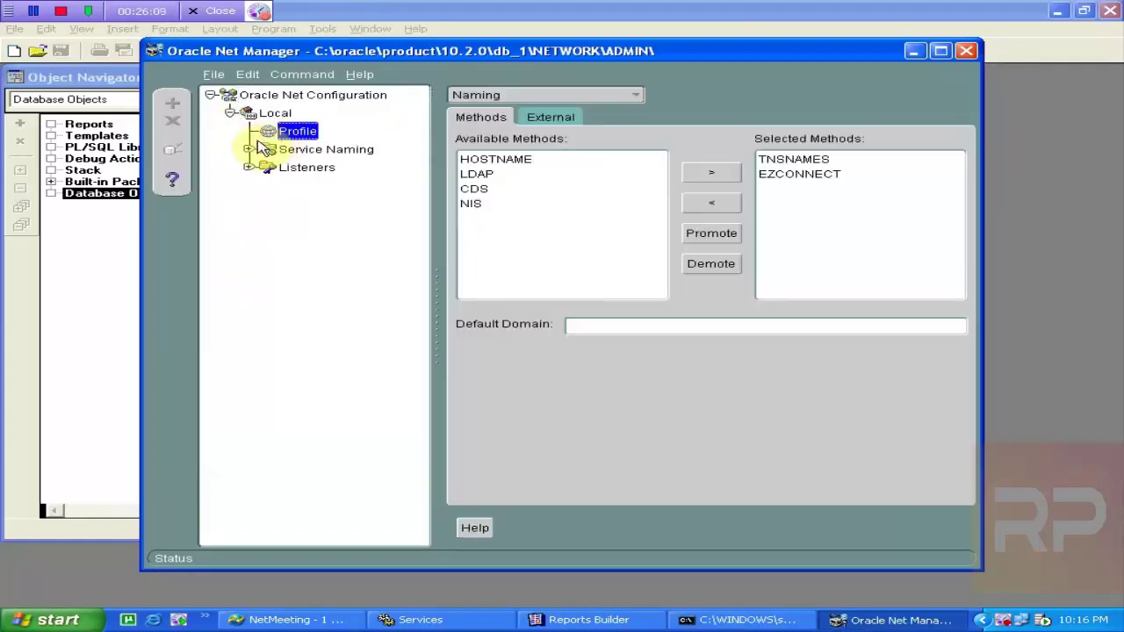
pyautogui.click(248, 149)
pyautogui.click(290, 168)
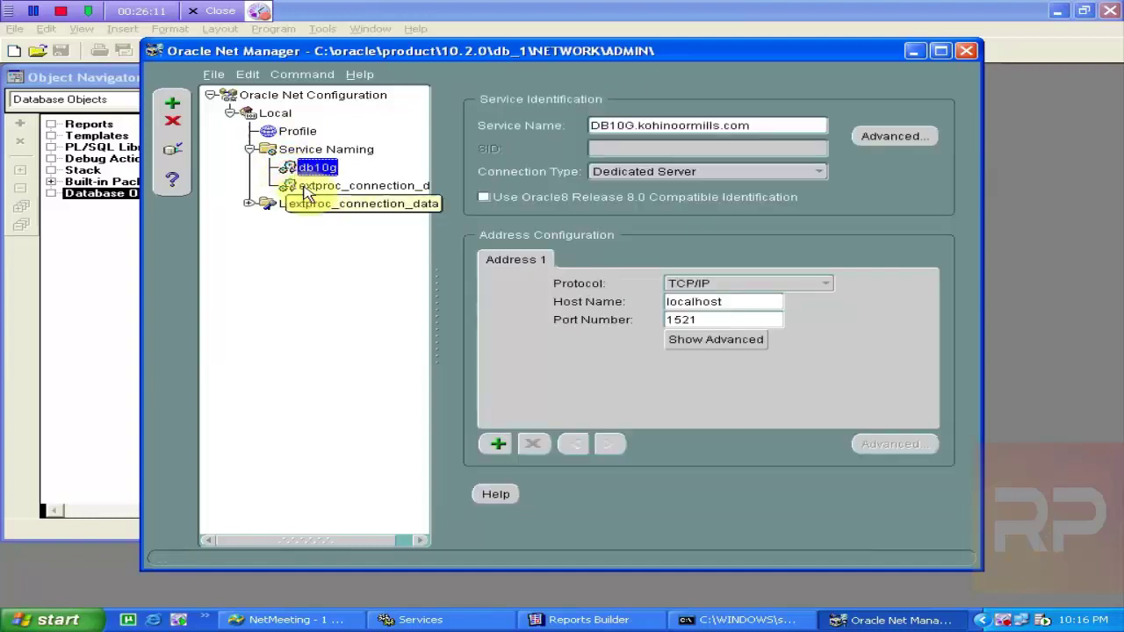
pyautogui.click(312, 77)
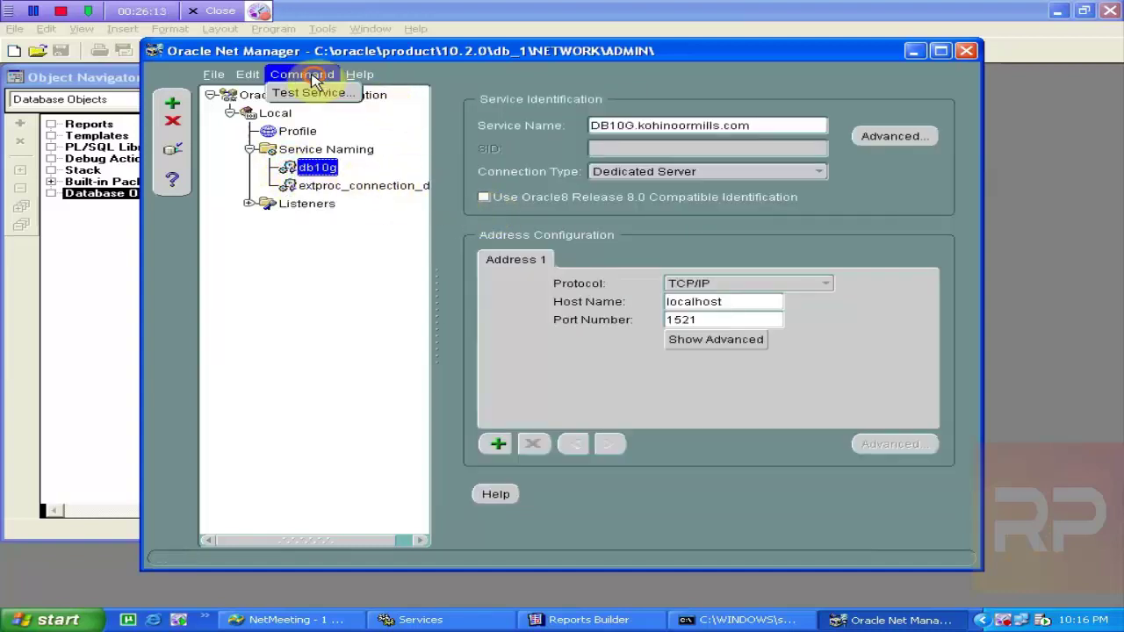
pyautogui.click(313, 94)
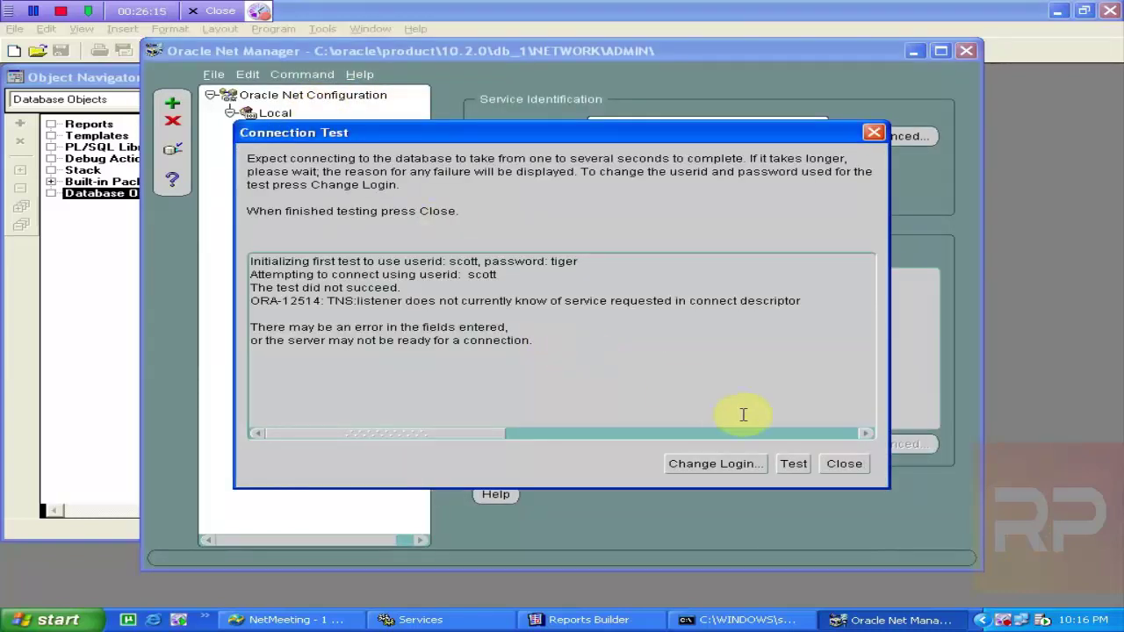
pyautogui.click(873, 133)
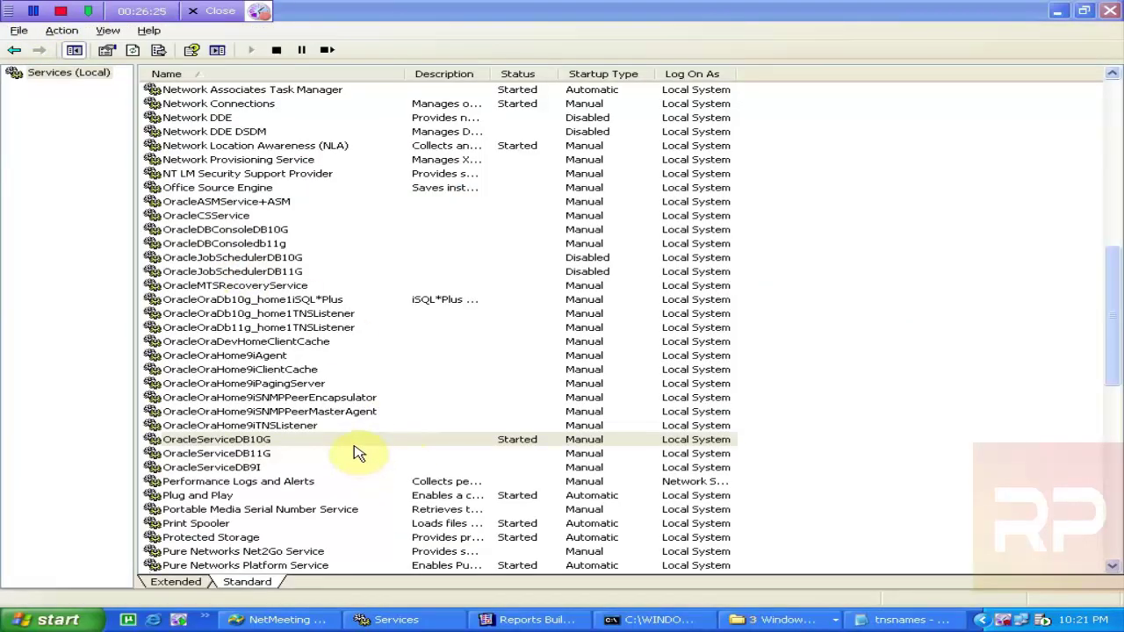
# - Stop the OracleServiceDB10G service and close the command prompt window
pyautogui.click(355, 443)
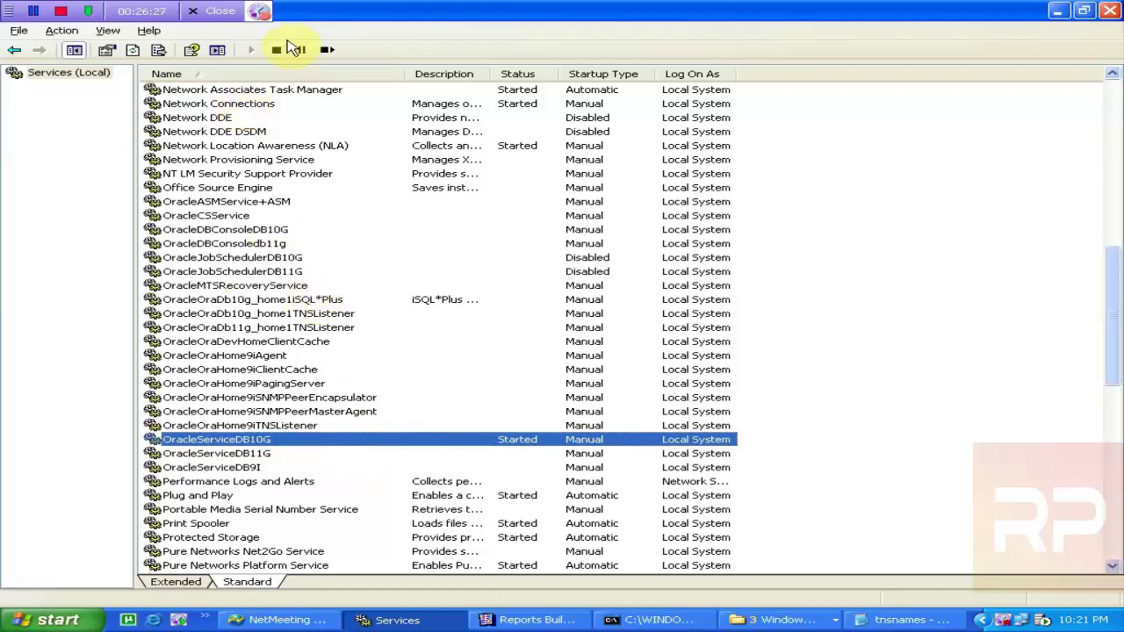
pyautogui.click(278, 50)
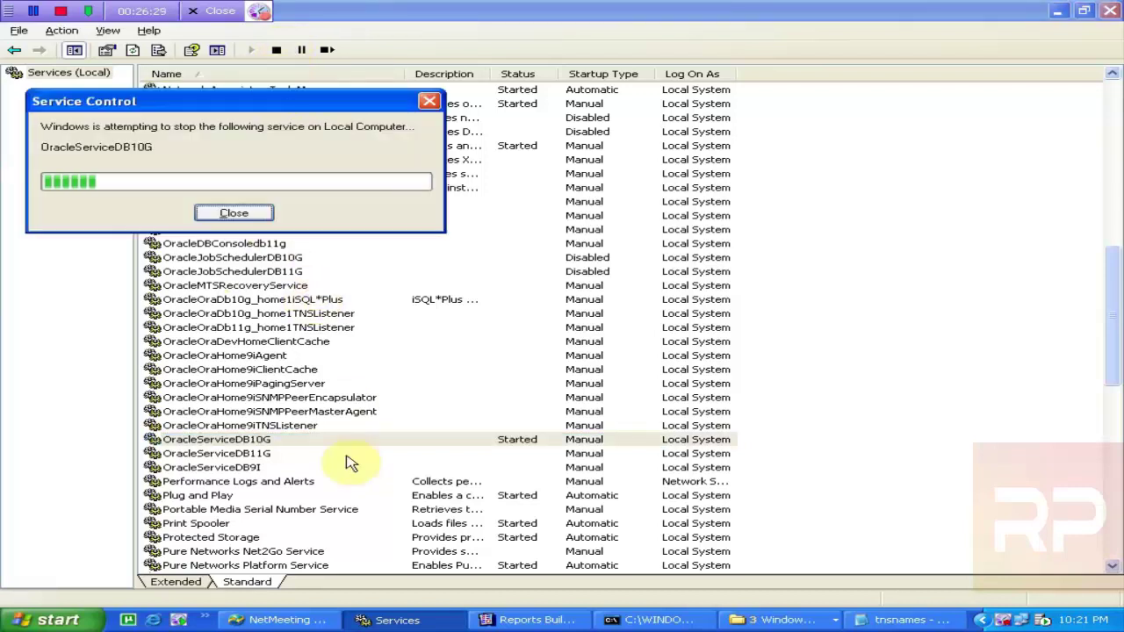
pyautogui.click(614, 621)
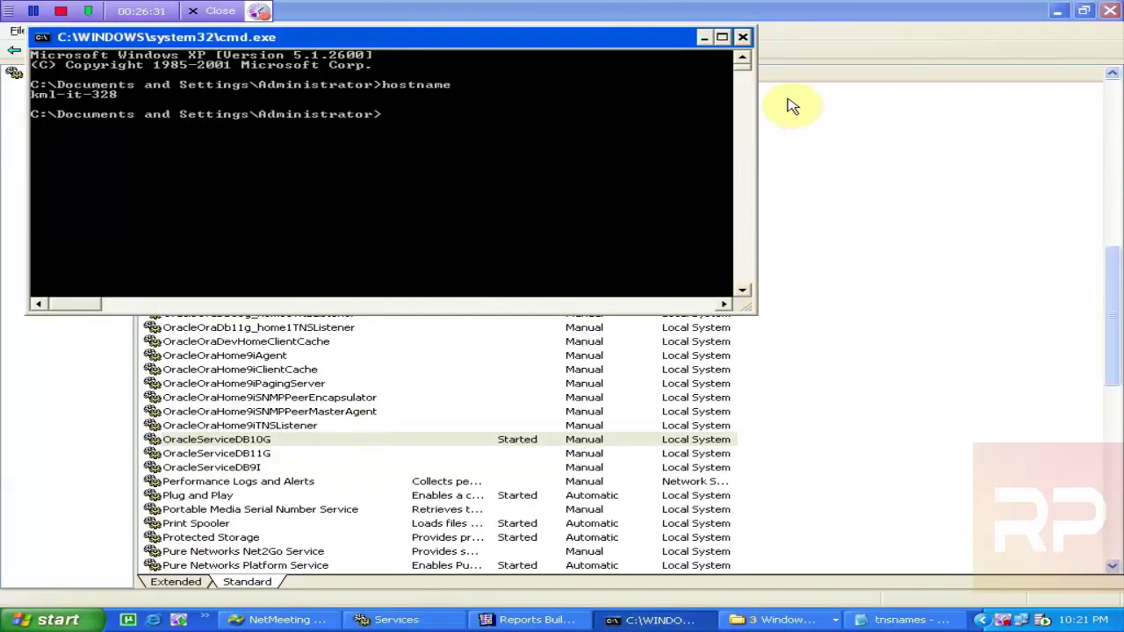
pyautogui.click(742, 37)
# - Close both open My Computer windows and the ADMIN folder window
pyautogui.click(707, 618)
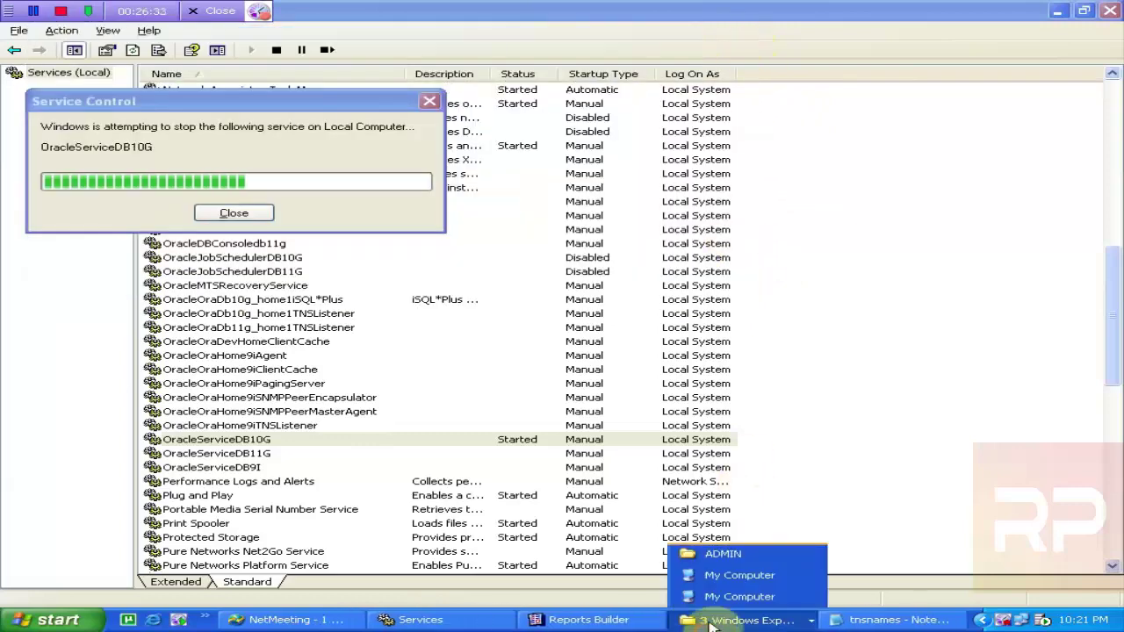
pyautogui.click(744, 581)
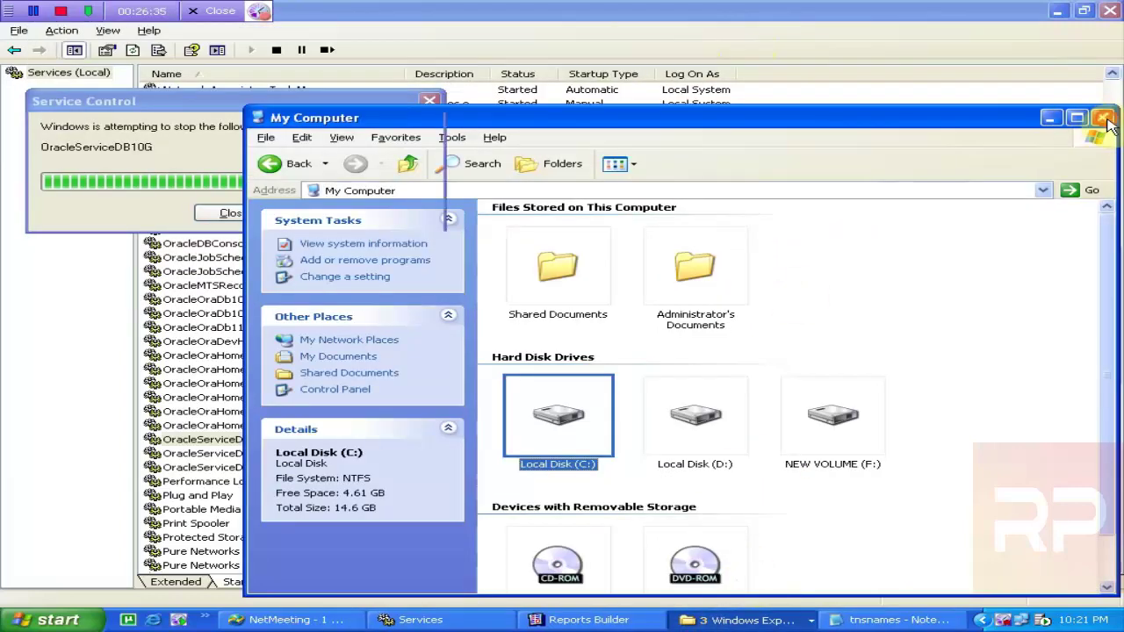
pyautogui.click(1103, 118)
pyautogui.click(746, 619)
pyautogui.click(778, 599)
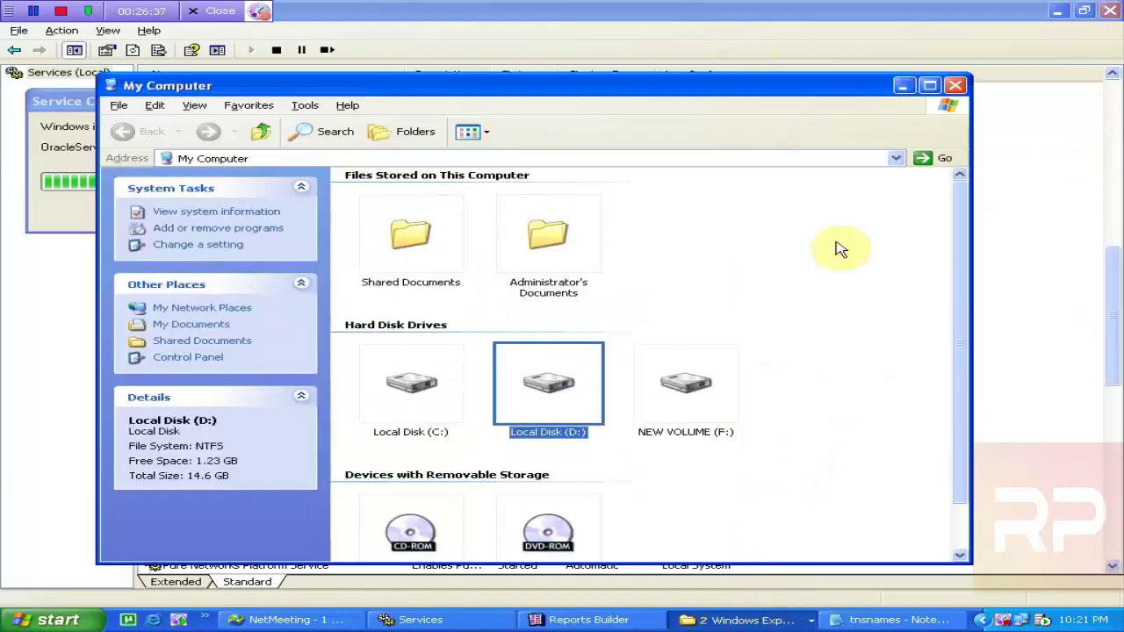
pyautogui.click(961, 85)
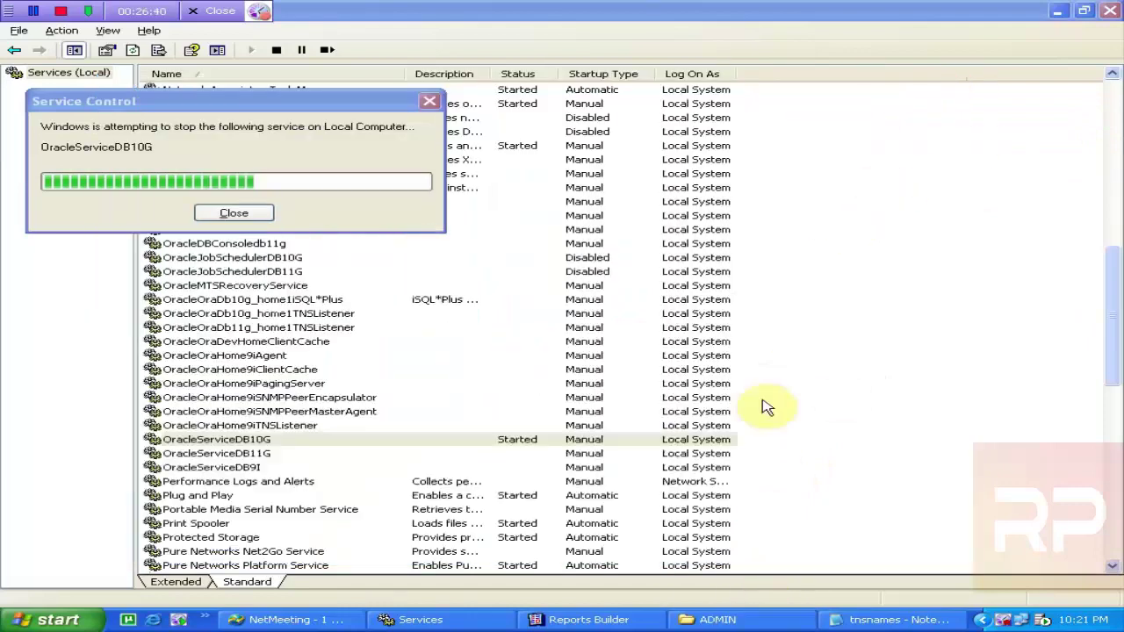
pyautogui.click(730, 615)
pyautogui.click(986, 109)
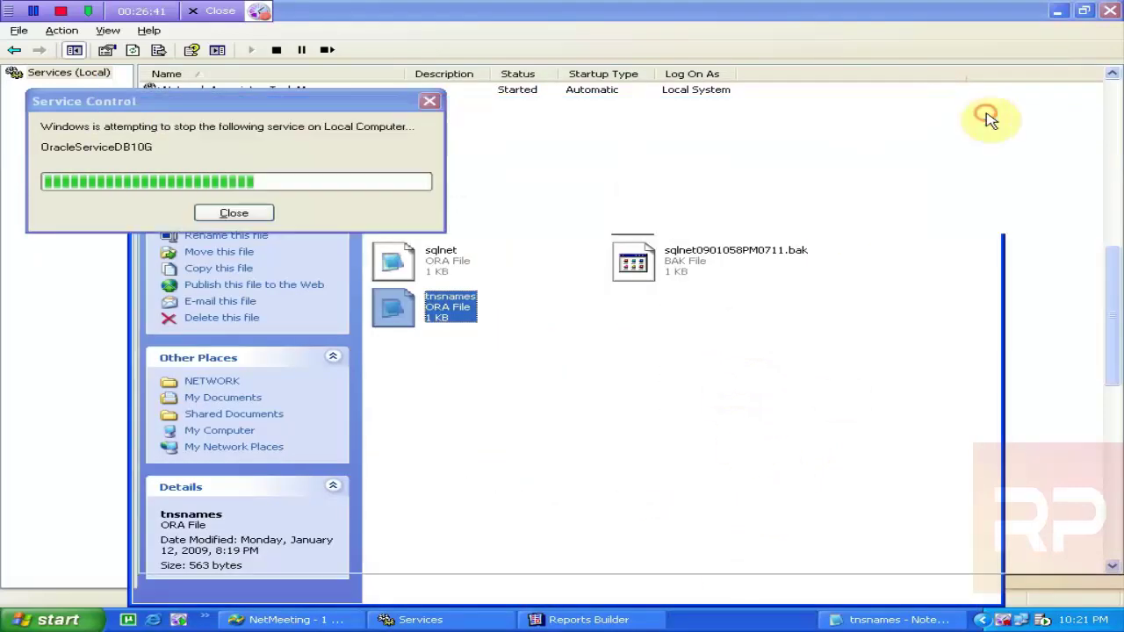
# - Switch to Reports Builder, cancel its database connection dialog, and close the program
pyautogui.click(307, 620)
pyautogui.click(439, 620)
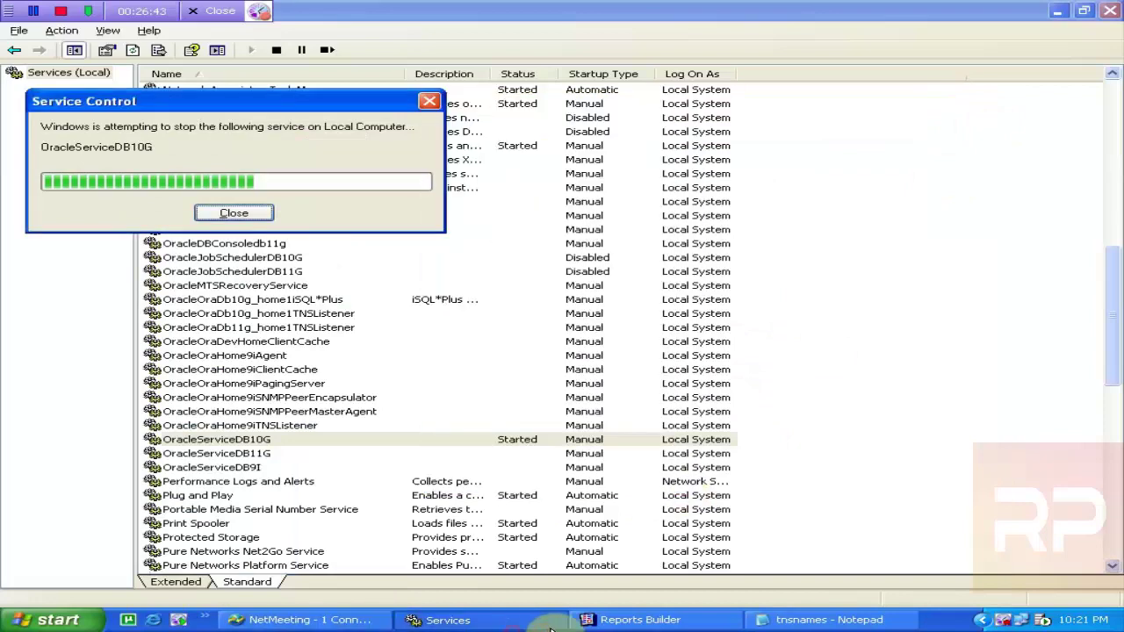
pyautogui.click(650, 620)
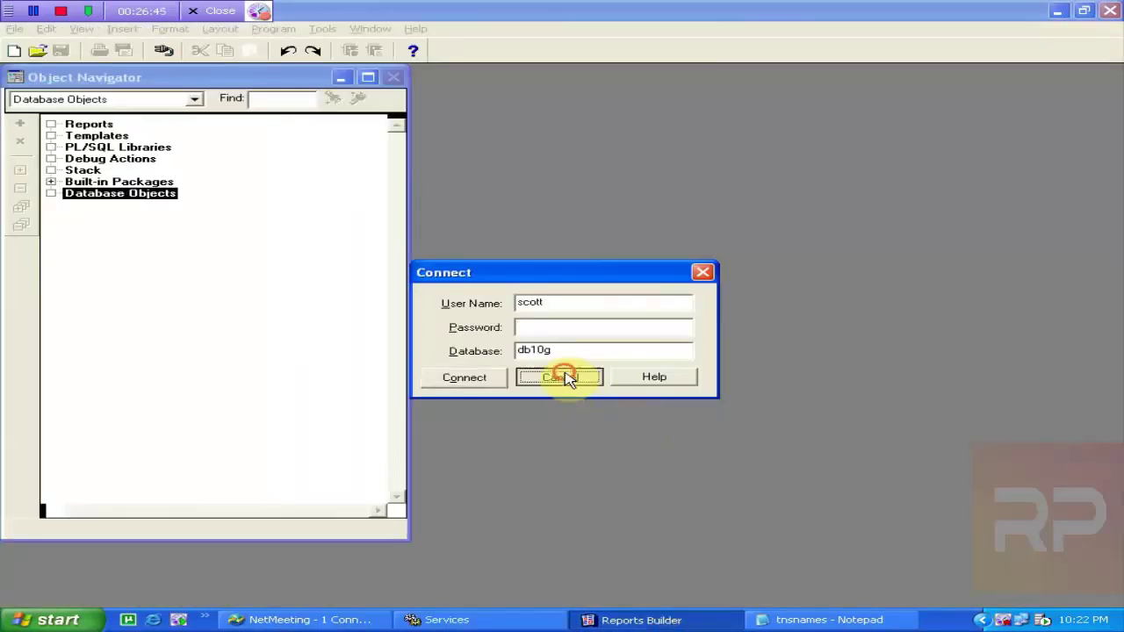
pyautogui.click(560, 378)
pyautogui.click(1109, 10)
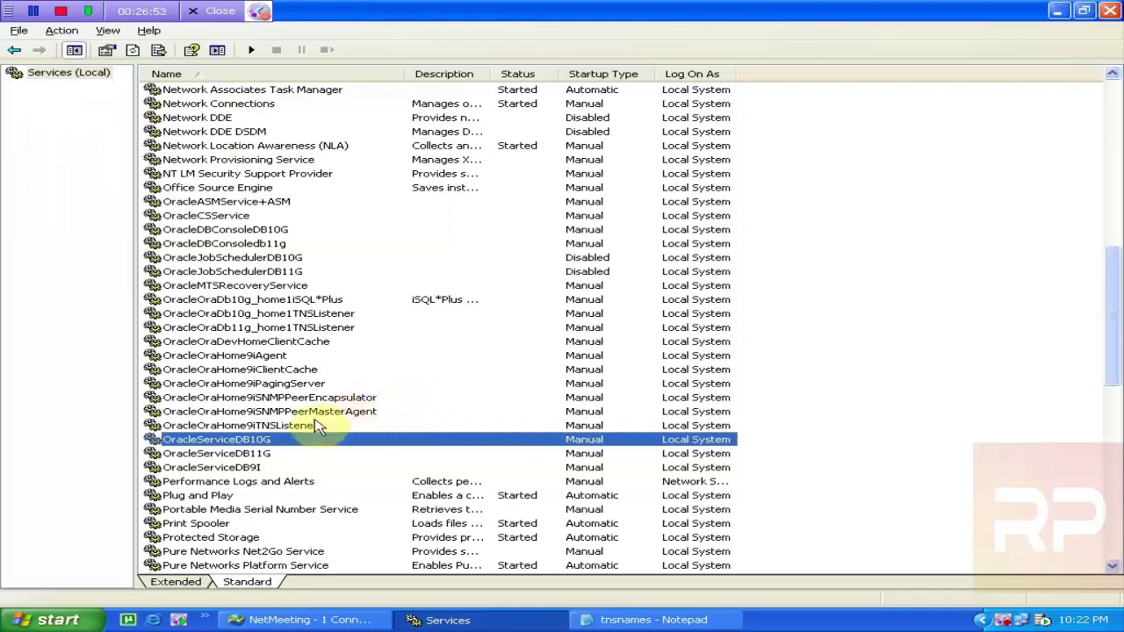
# - In Services, start the OracleOraHome9iTNSListener service and the OracleServiceDB9I service
pyautogui.click(266, 427)
pyautogui.click(252, 51)
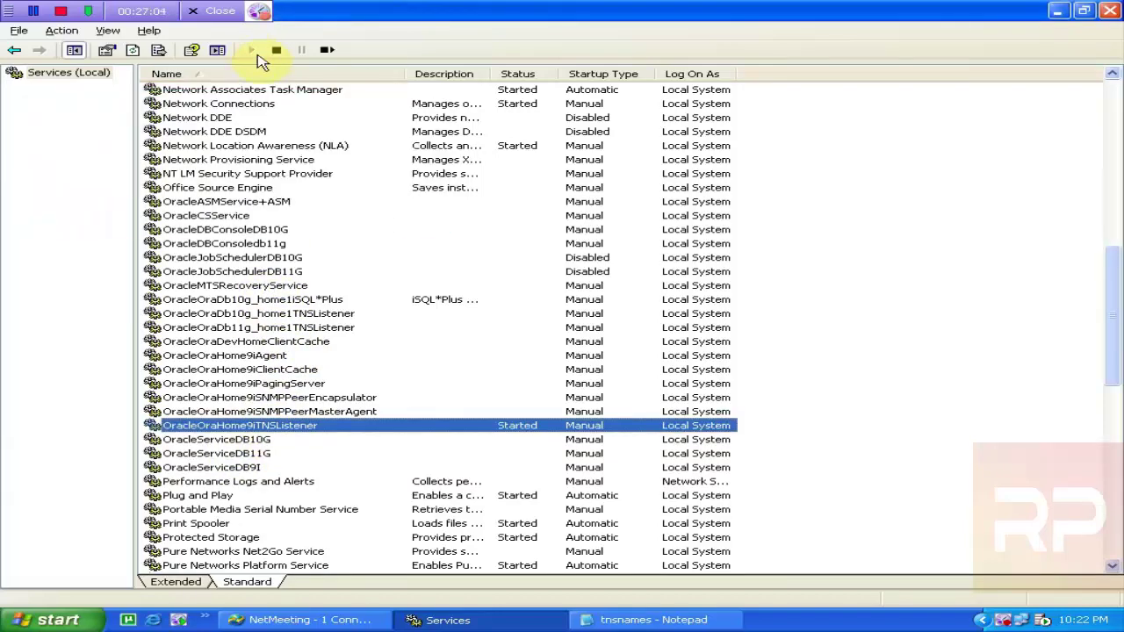
pyautogui.click(230, 469)
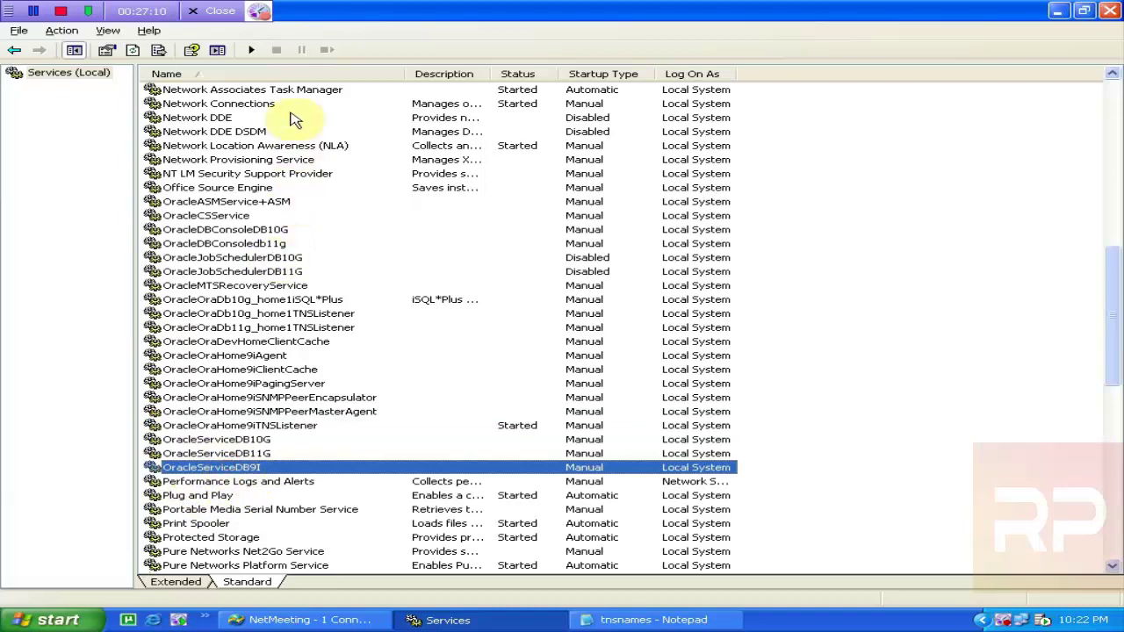
pyautogui.click(252, 51)
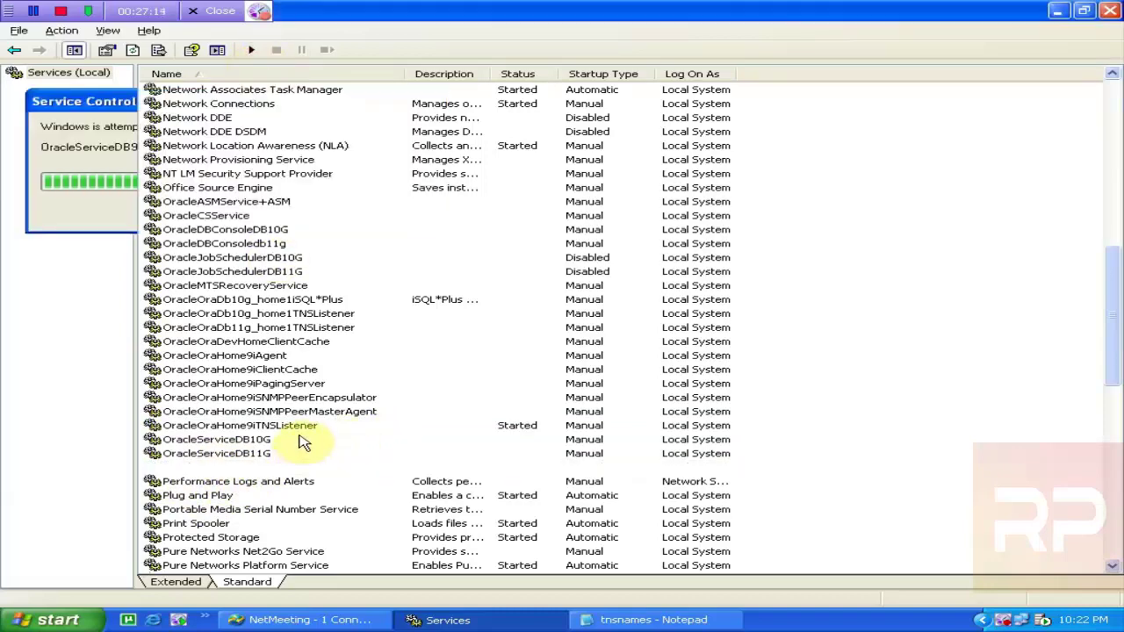
pyautogui.click(584, 366)
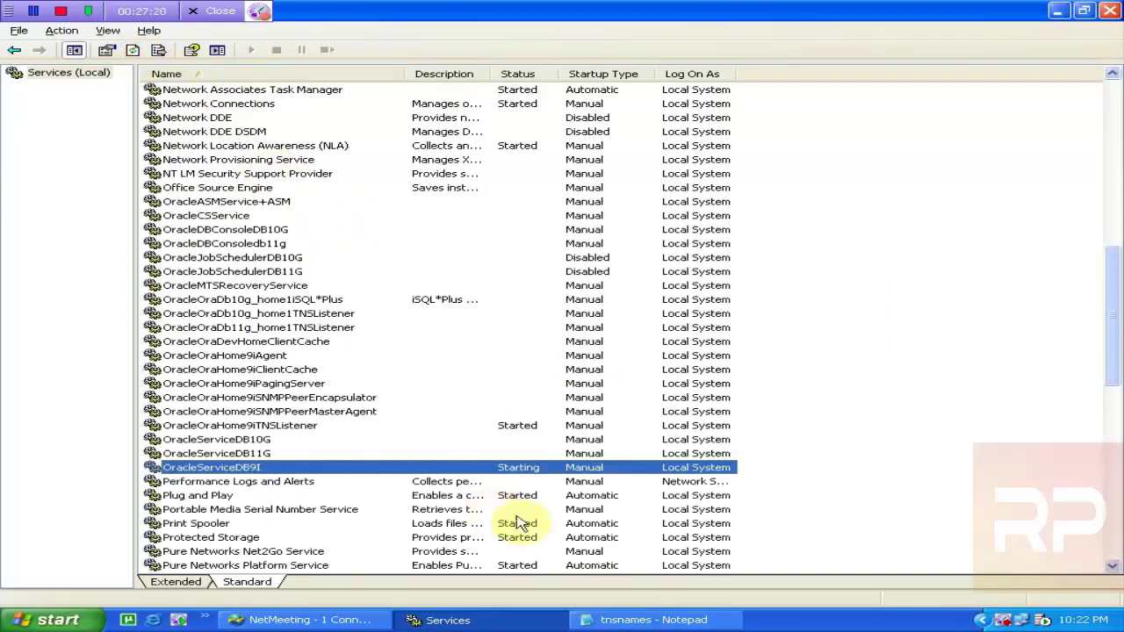
# - Close the 10g tnsnames file in Notepad
pyautogui.click(667, 620)
pyautogui.rightClick(685, 620)
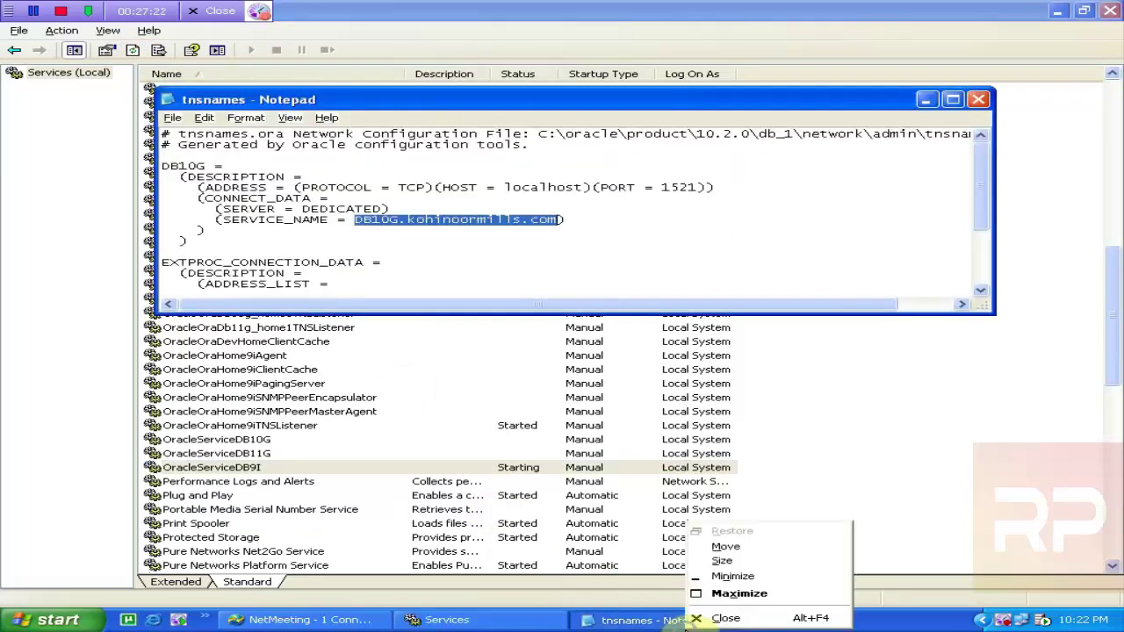
pyautogui.click(773, 617)
# - From the desktop, open My Computer and browse to the D:\Oracle9i\network\admin folder
pyautogui.press('super+d')
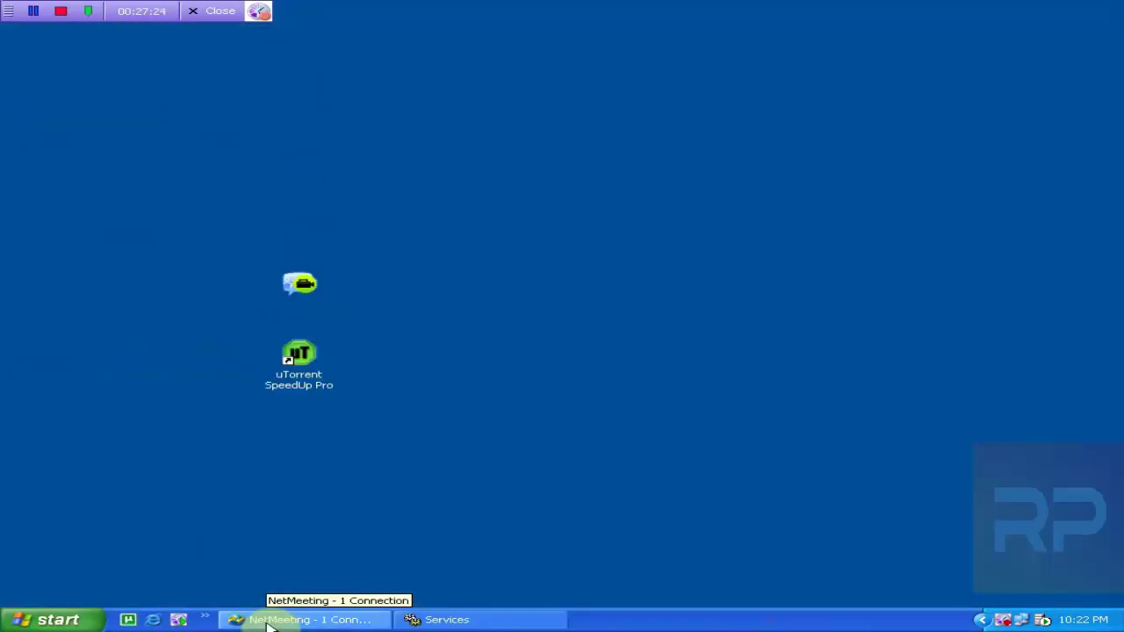
pyautogui.doubleClick(50, 35)
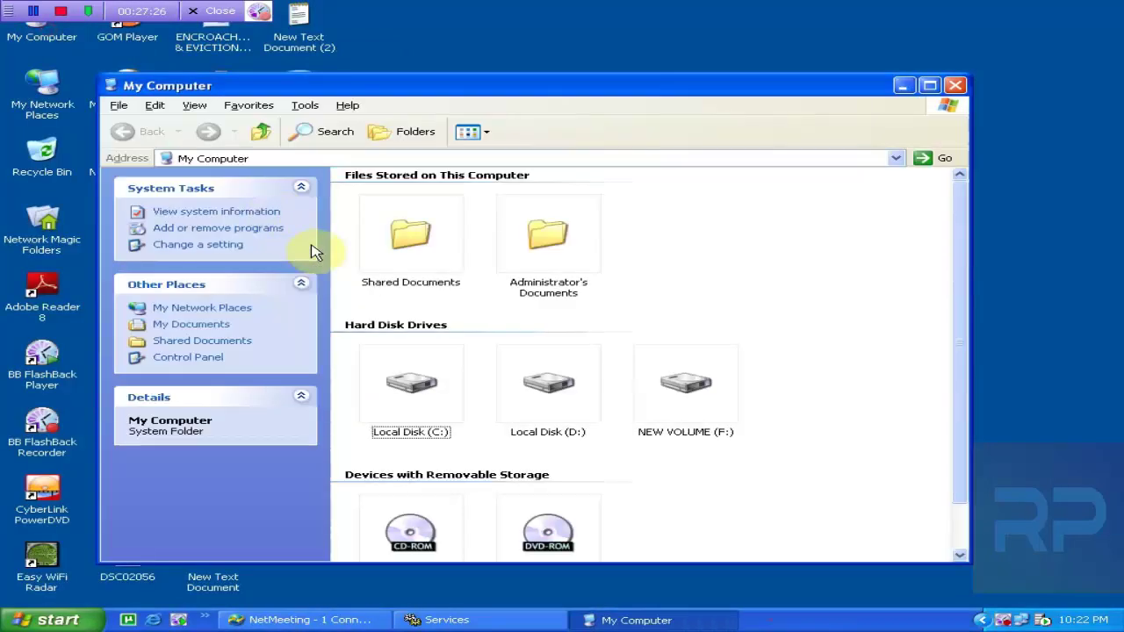
pyautogui.doubleClick(423, 372)
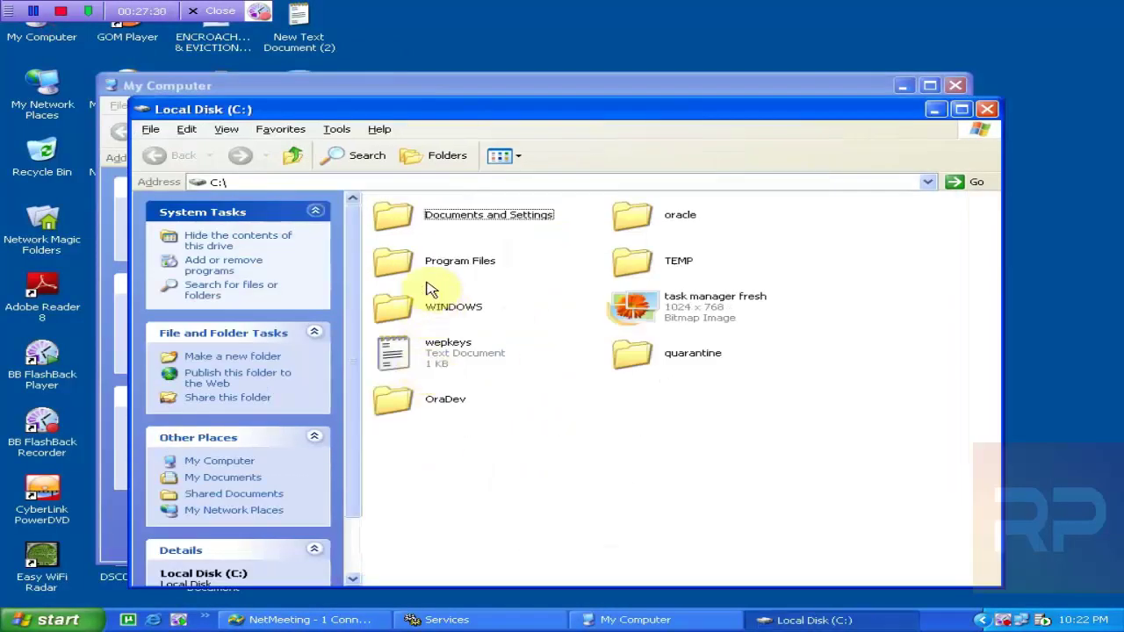
pyautogui.click(292, 158)
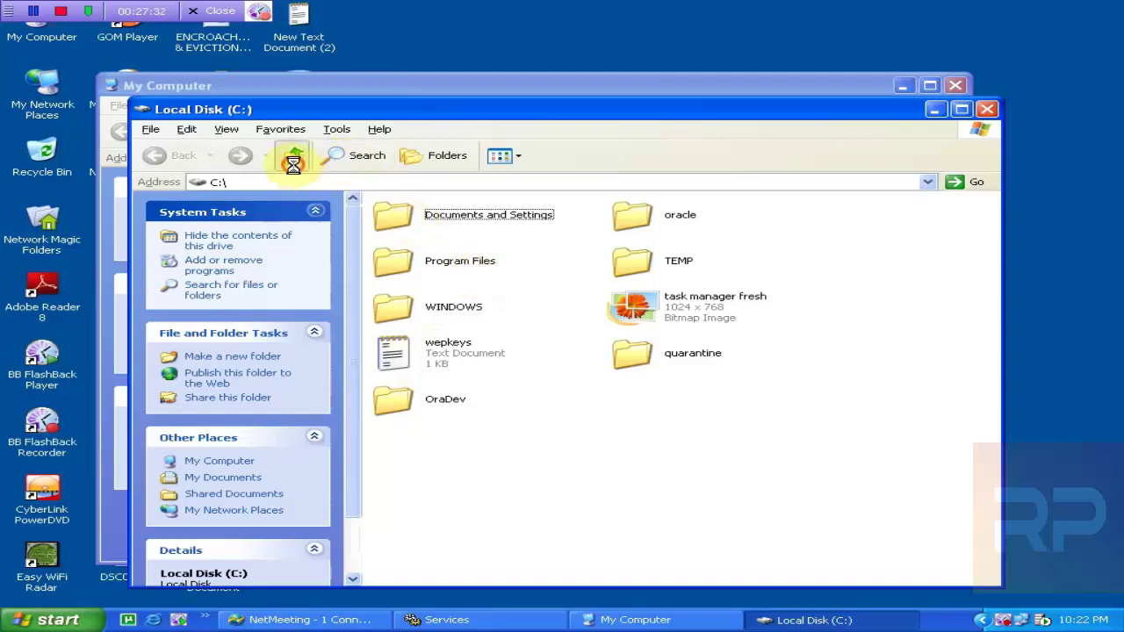
pyautogui.click(564, 439)
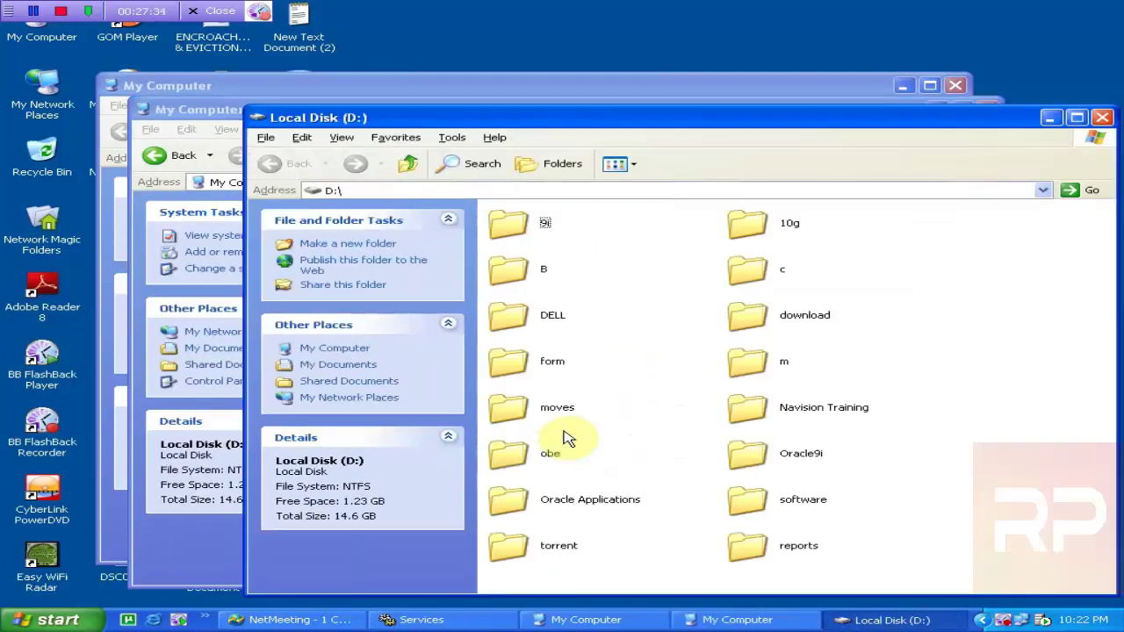
pyautogui.doubleClick(769, 470)
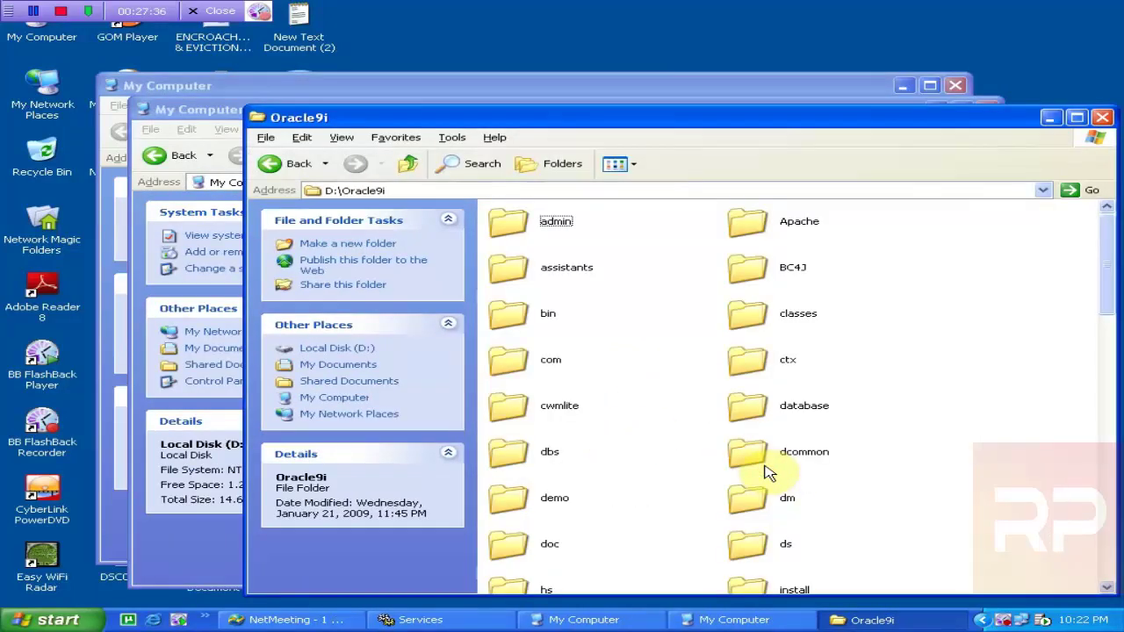
pyautogui.click(551, 274)
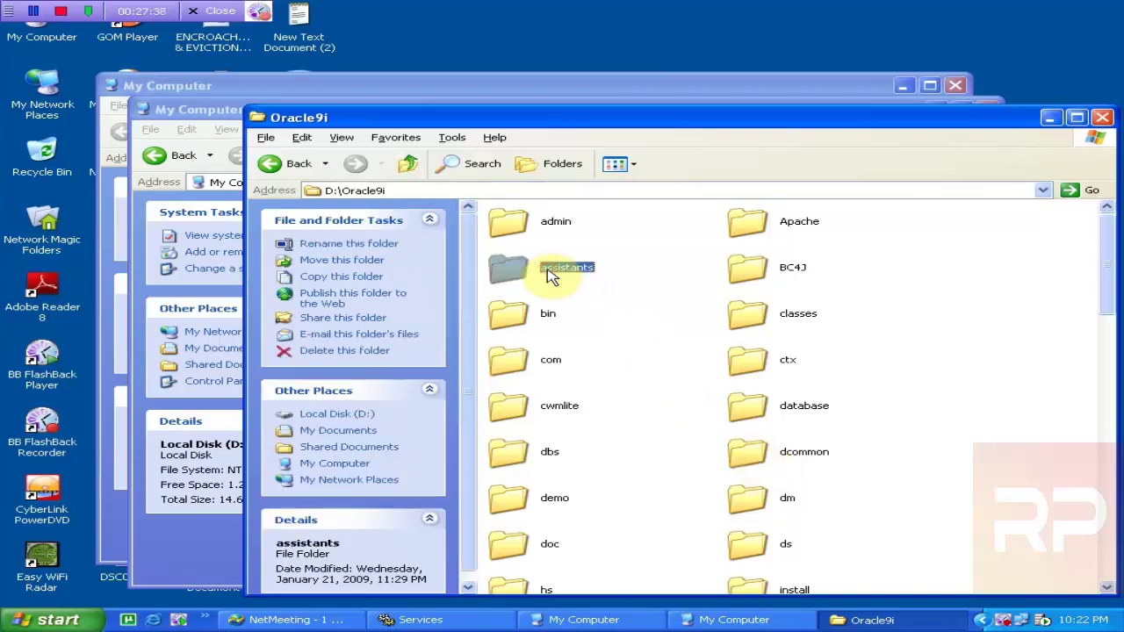
pyautogui.press('n')
pyautogui.press('Return')
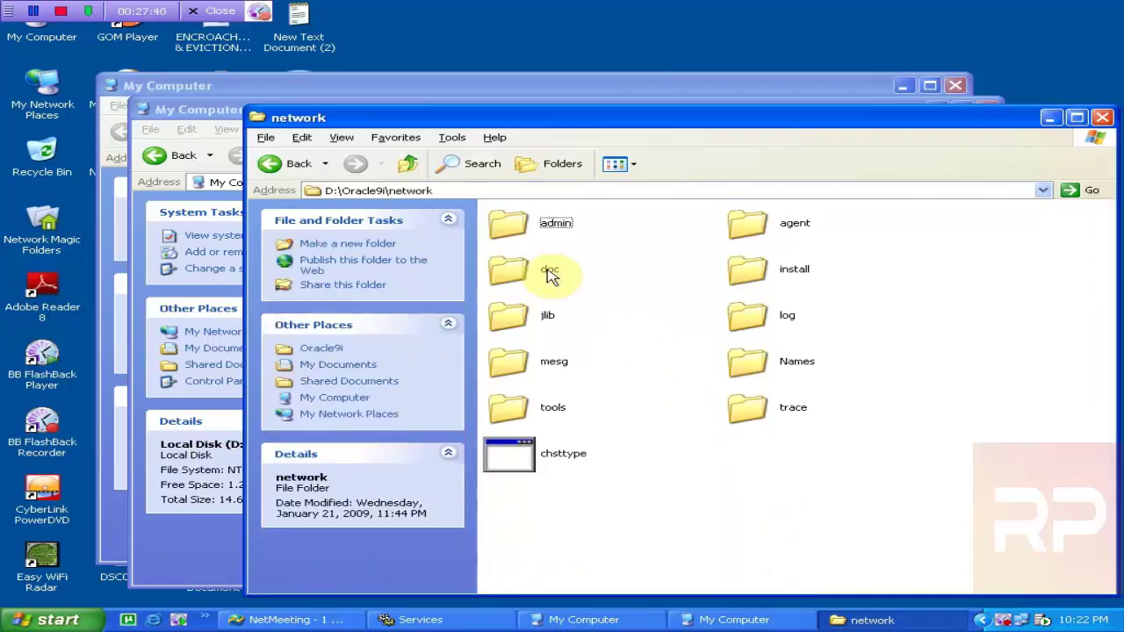
pyautogui.doubleClick(521, 235)
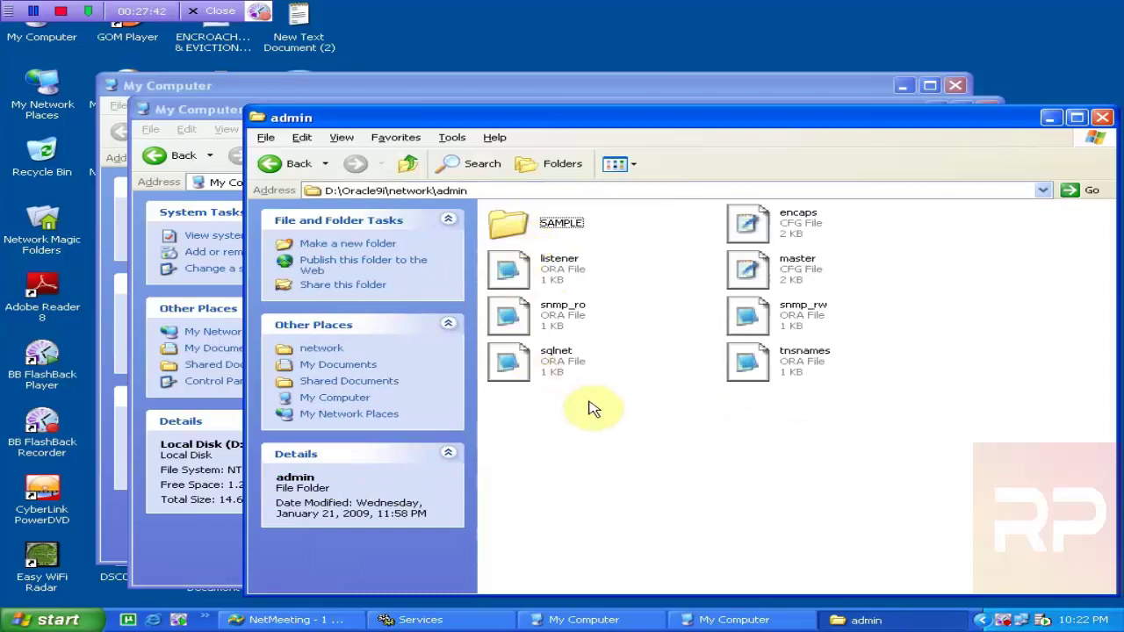
# - Review the Oracle9i tnsnames file and close it, and select both the sqlnet and tnsnames files in the admin folder
pyautogui.doubleClick(785, 373)
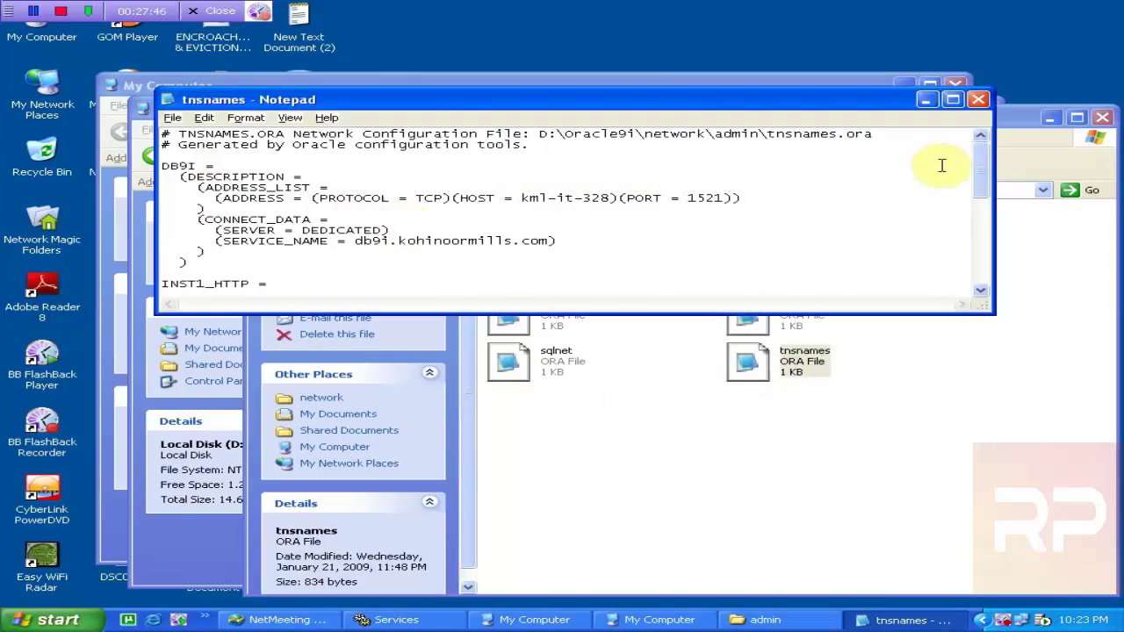
pyautogui.click(979, 100)
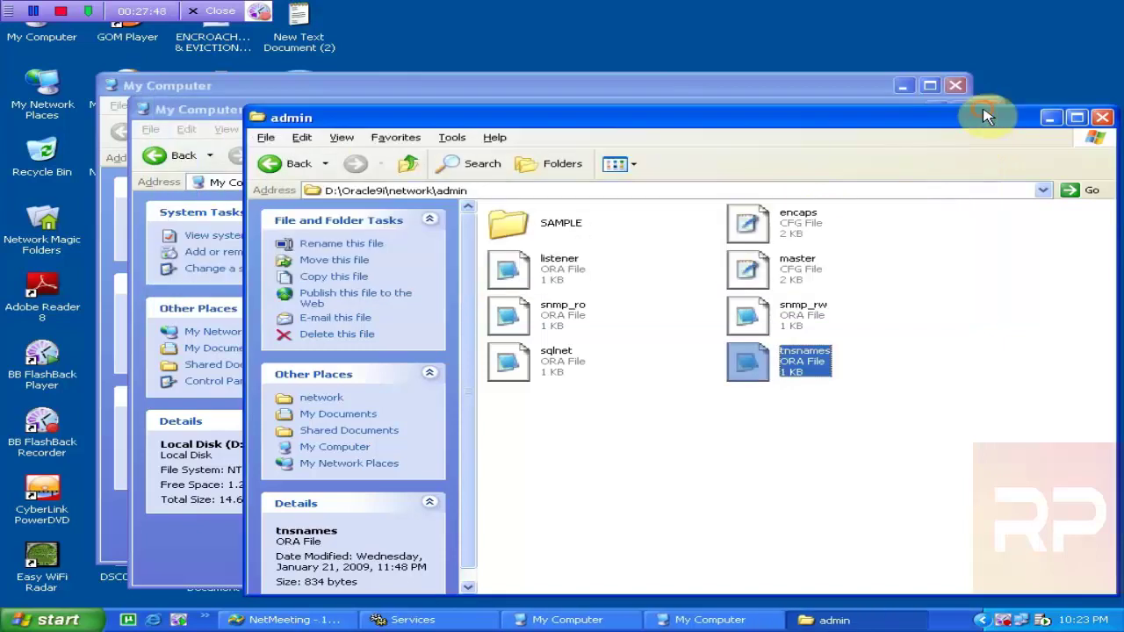
pyautogui.click(551, 358)
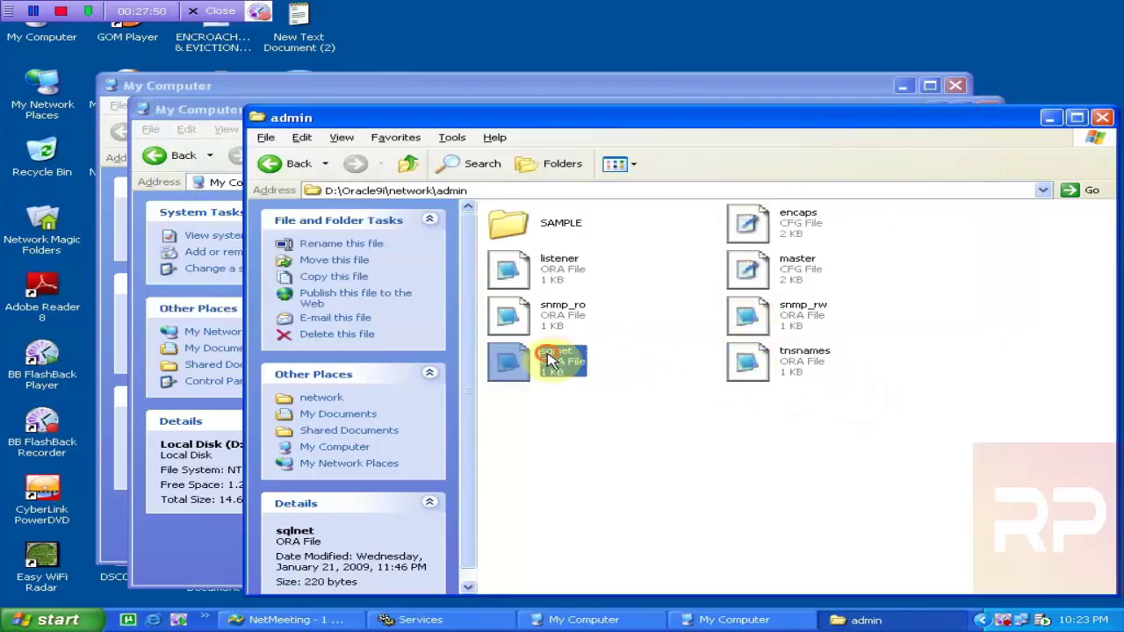
pyautogui.keyDown('ctrl'); pyautogui.click(803, 365); pyautogui.keyUp('ctrl')
pyautogui.keyDown('ctrl'); pyautogui.click(802, 360); pyautogui.keyUp('ctrl')
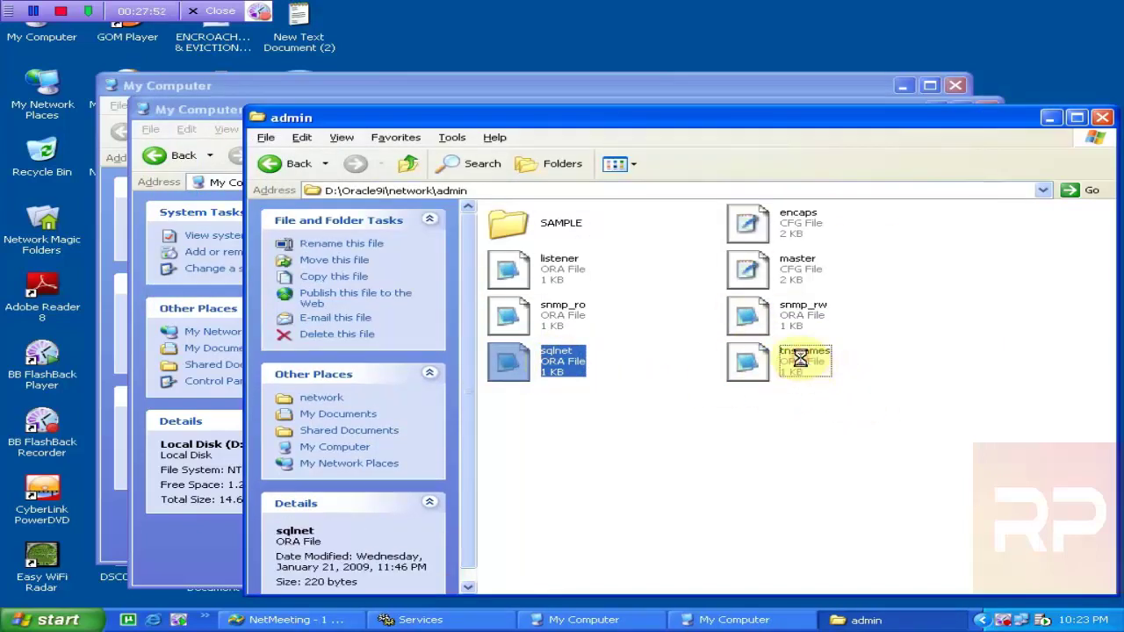
pyautogui.click(869, 421)
pyautogui.click(549, 360)
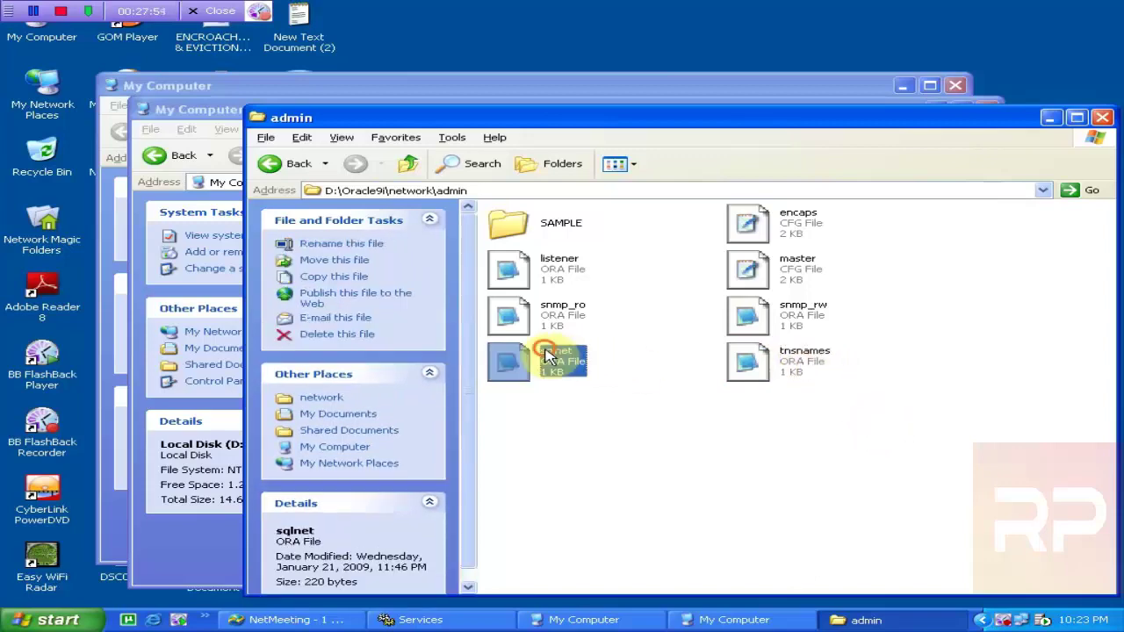
pyautogui.keyDown('ctrl'); pyautogui.click(765, 369); pyautogui.keyUp('ctrl')
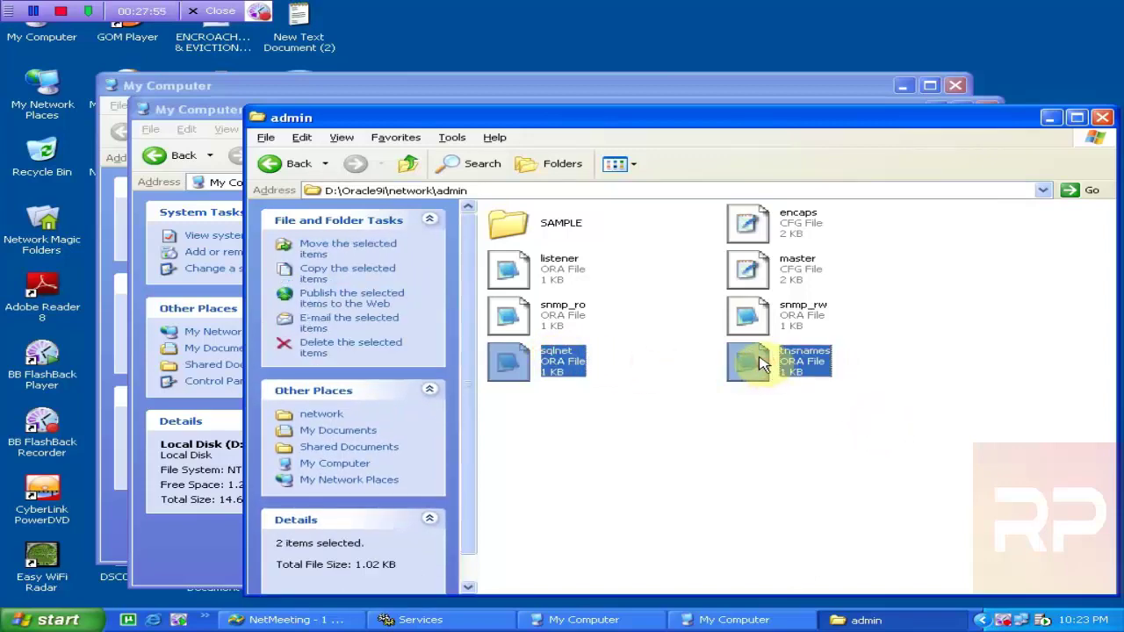
# - Go from the Oracle9i admin folder up to My Computer and browse to C:\OraDev\network\admin
pyautogui.click(409, 163)
pyautogui.click(412, 163)
pyautogui.click(412, 163)
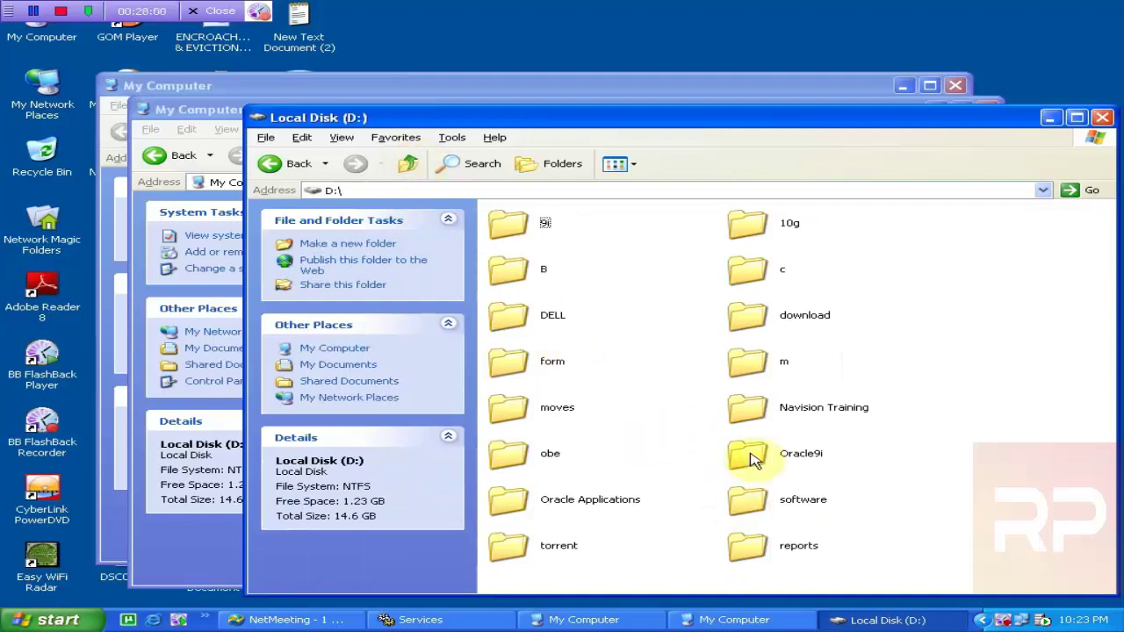
pyautogui.click(410, 163)
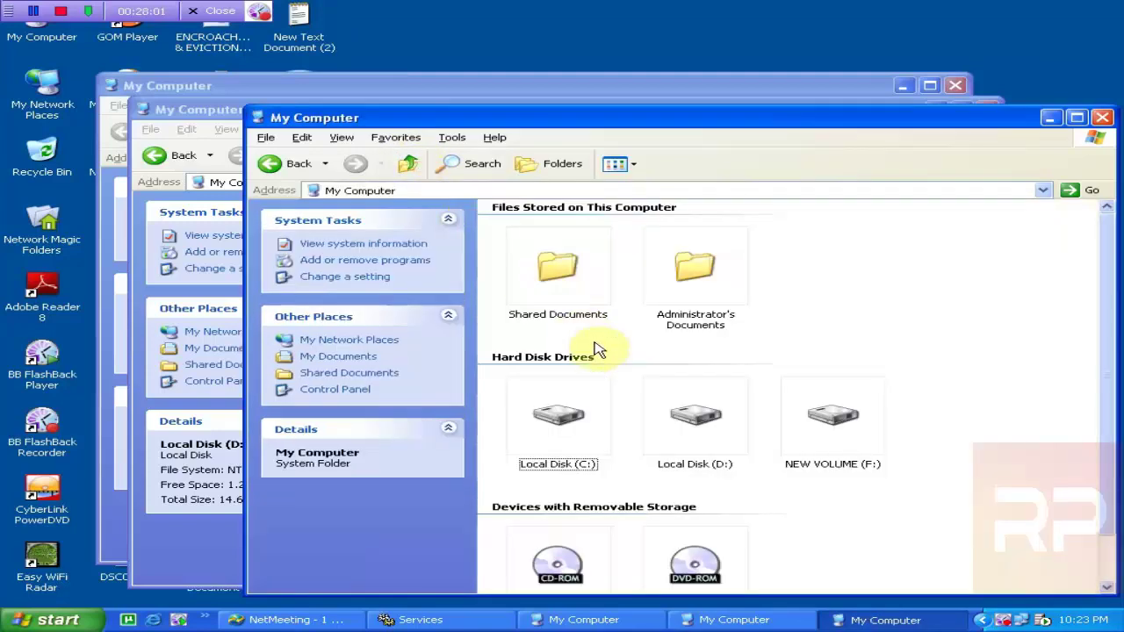
pyautogui.doubleClick(575, 423)
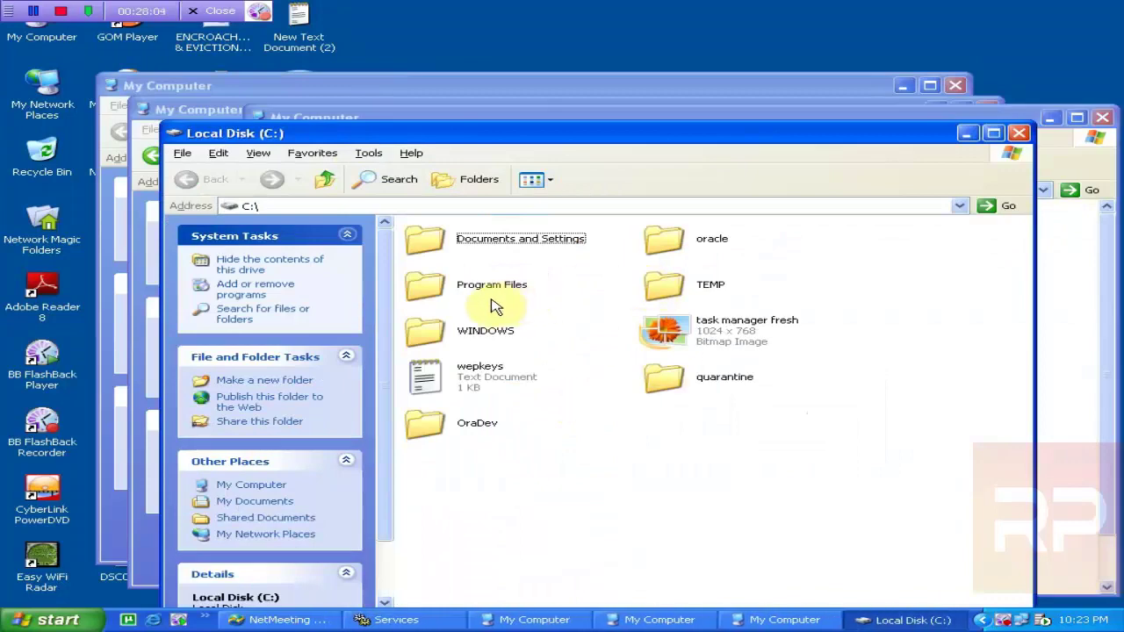
pyautogui.doubleClick(456, 426)
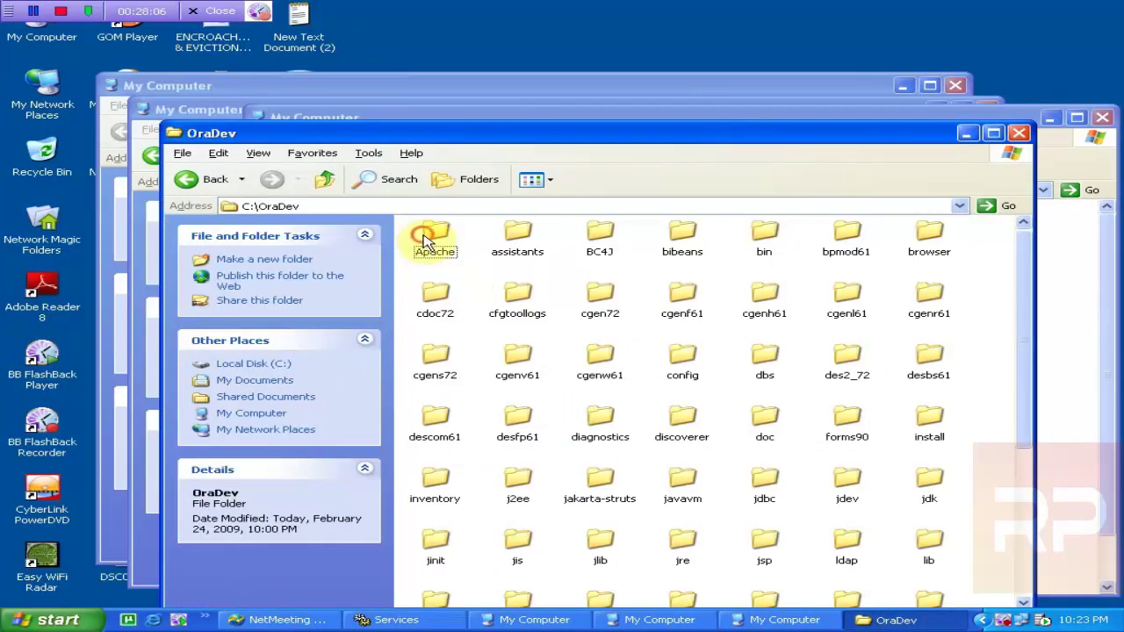
pyautogui.click(424, 241)
pyautogui.press('n')
pyautogui.press('Return')
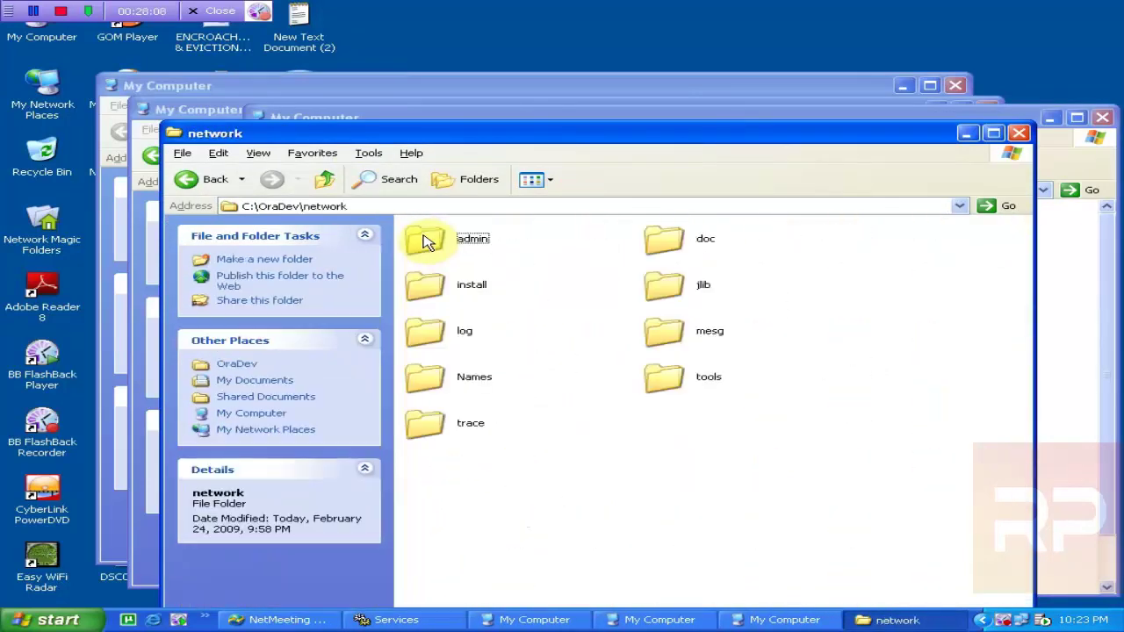
pyautogui.doubleClick(428, 242)
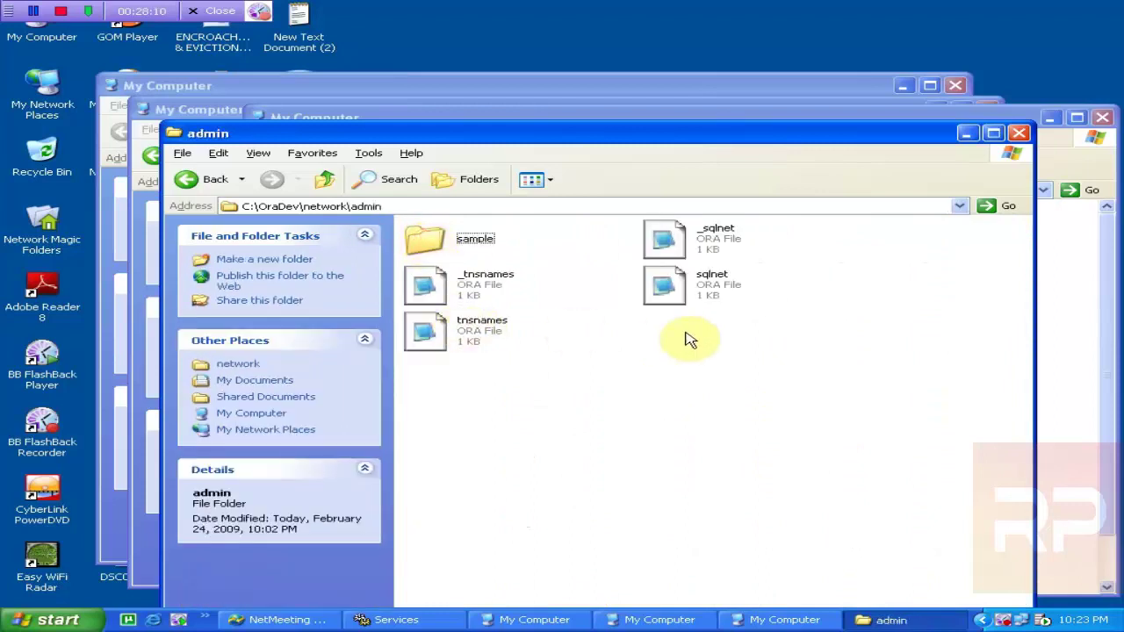
# - Replace the sqlnet and tnsnames files in OraDev's admin folder by deleting them and pasting the copied Oracle9i files
pyautogui.click(689, 292)
pyautogui.keyDown('ctrl'); pyautogui.click(459, 337); pyautogui.keyUp('ctrl')
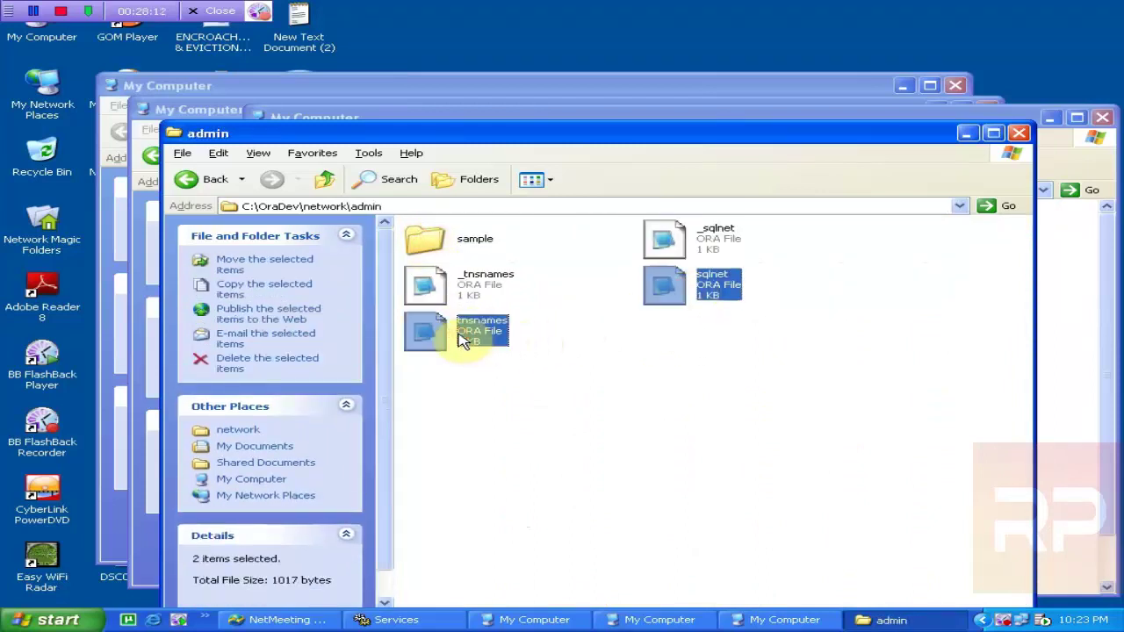
pyautogui.press('Delete')
pyautogui.click(593, 343)
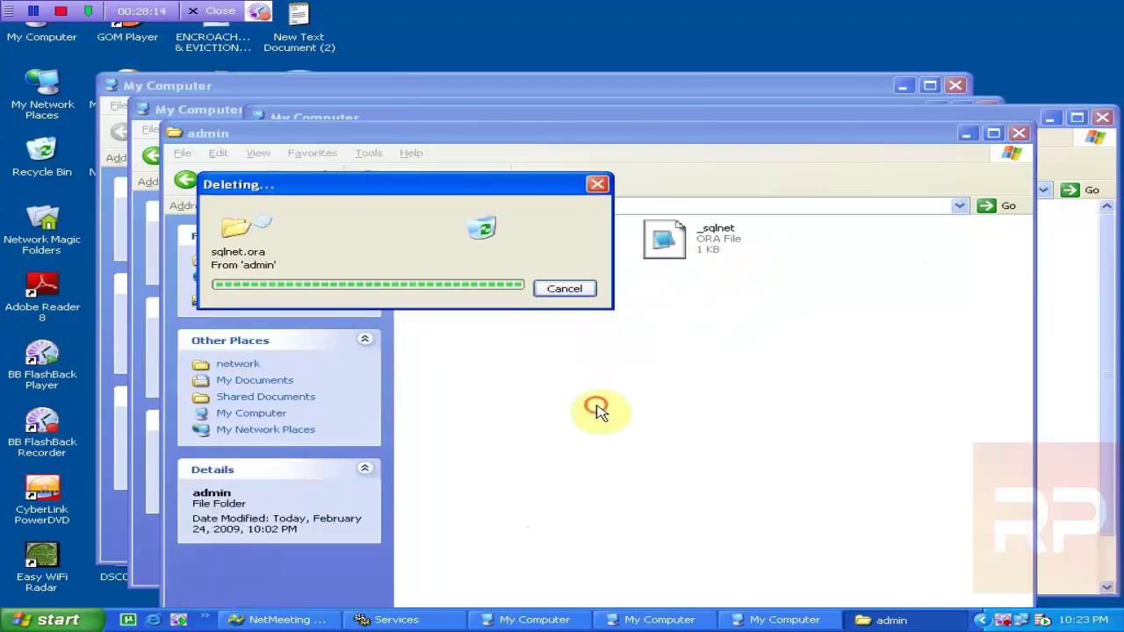
pyautogui.rightClick(597, 406)
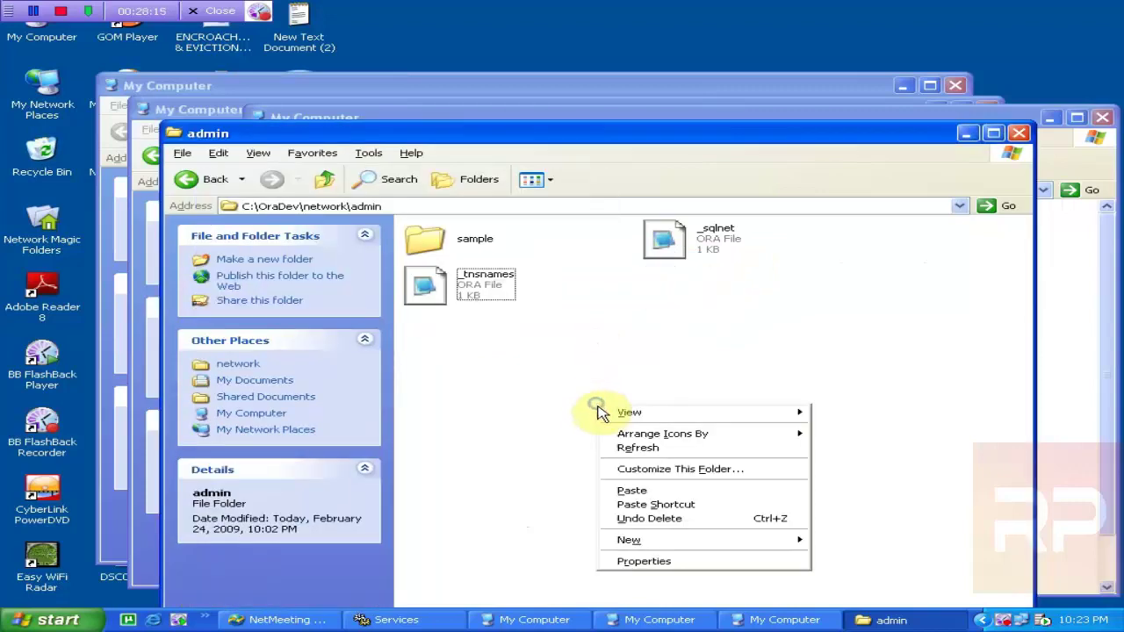
pyautogui.click(649, 492)
# - Launch SQL Plus from the Oracle - OraHome9i programs and log on as scott with the account password and host string
pyautogui.click(448, 621)
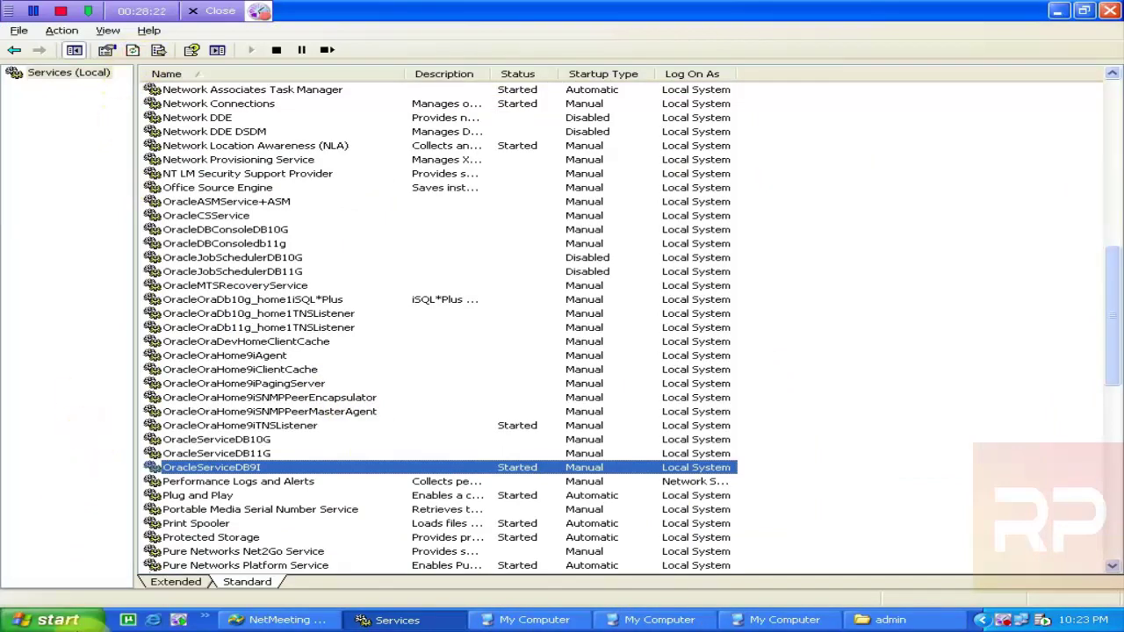
pyautogui.click(48, 620)
pyautogui.click(134, 566)
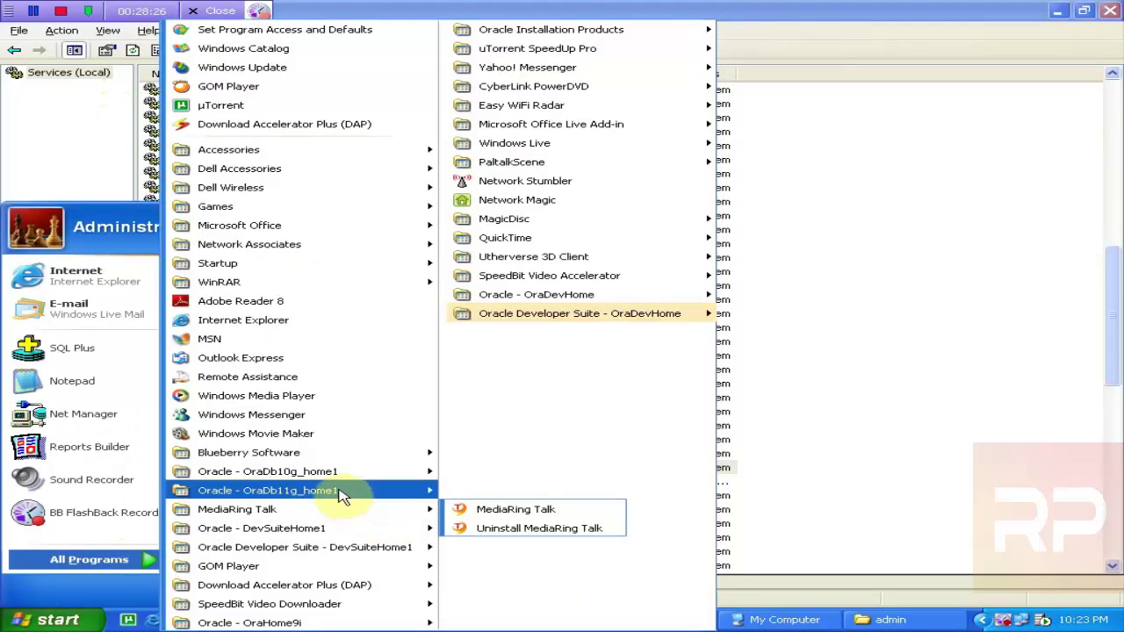
pyautogui.moveTo(353, 457)
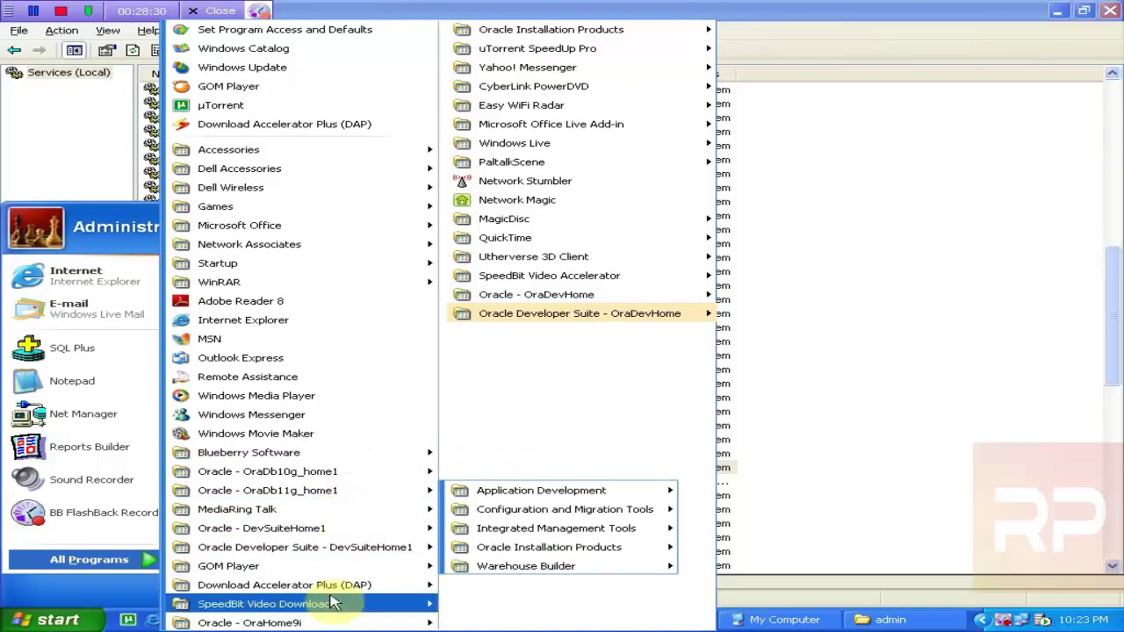
pyautogui.moveTo(338, 623)
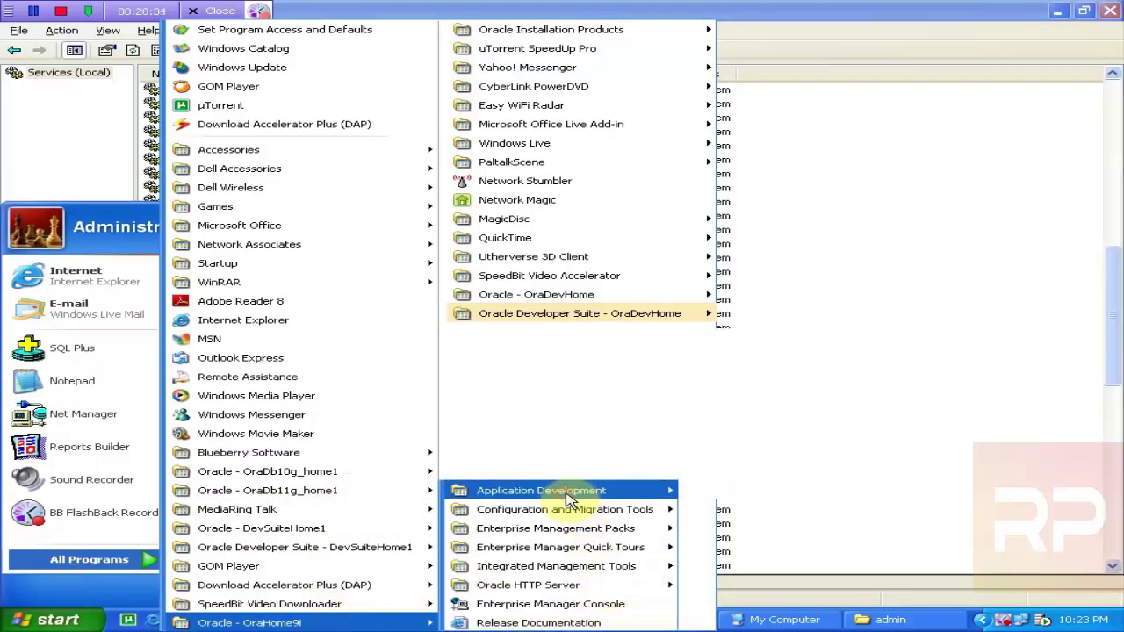
pyautogui.moveTo(665, 496)
pyautogui.click(739, 474)
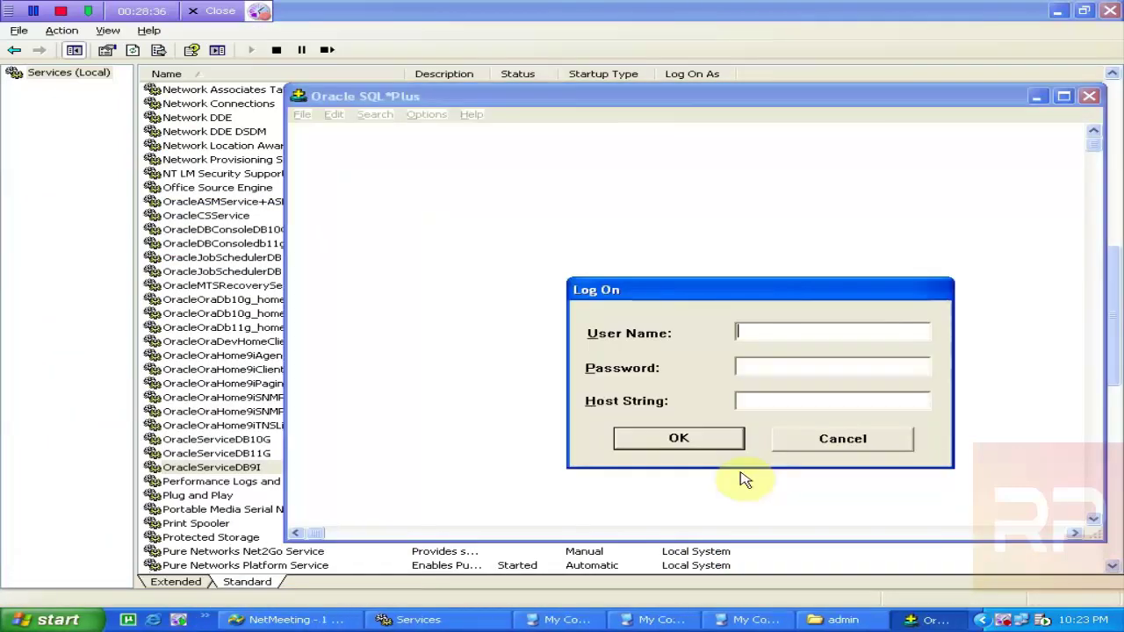
pyautogui.write('scott')
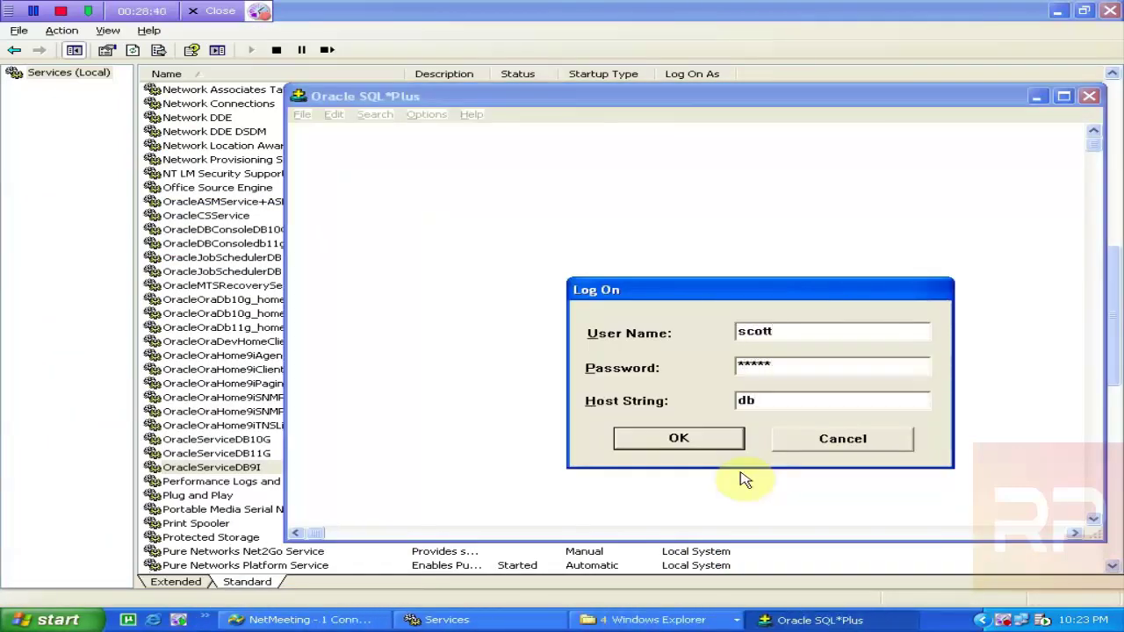
pyautogui.press('Return')
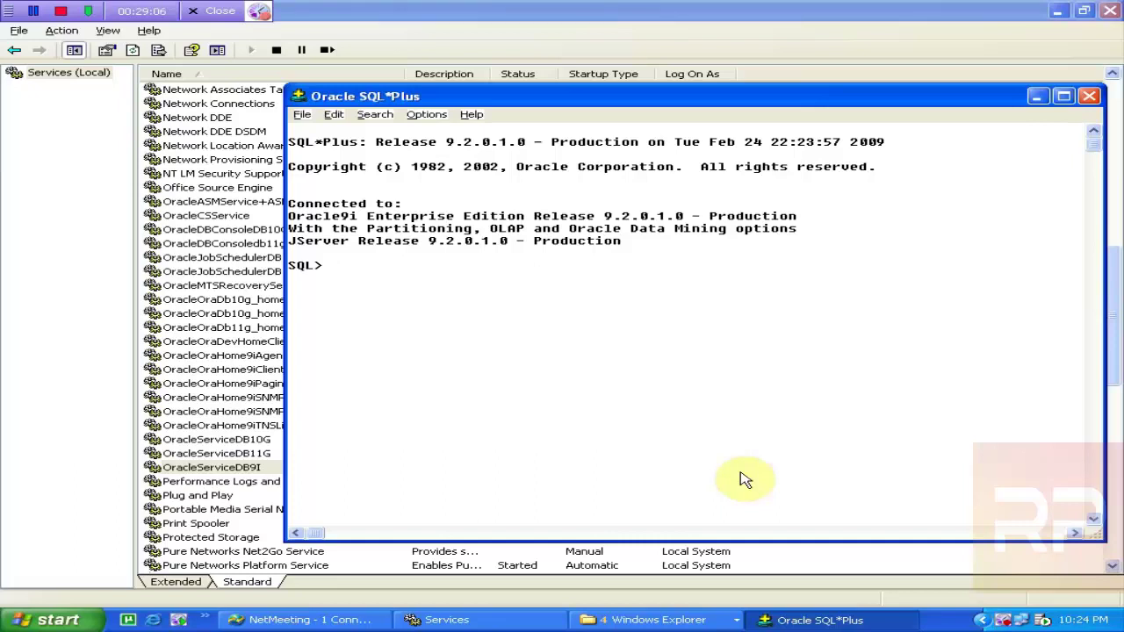
# - Exit the SQL*Plus session and close the group of open Explorer windows
pyautogui.press('Return')
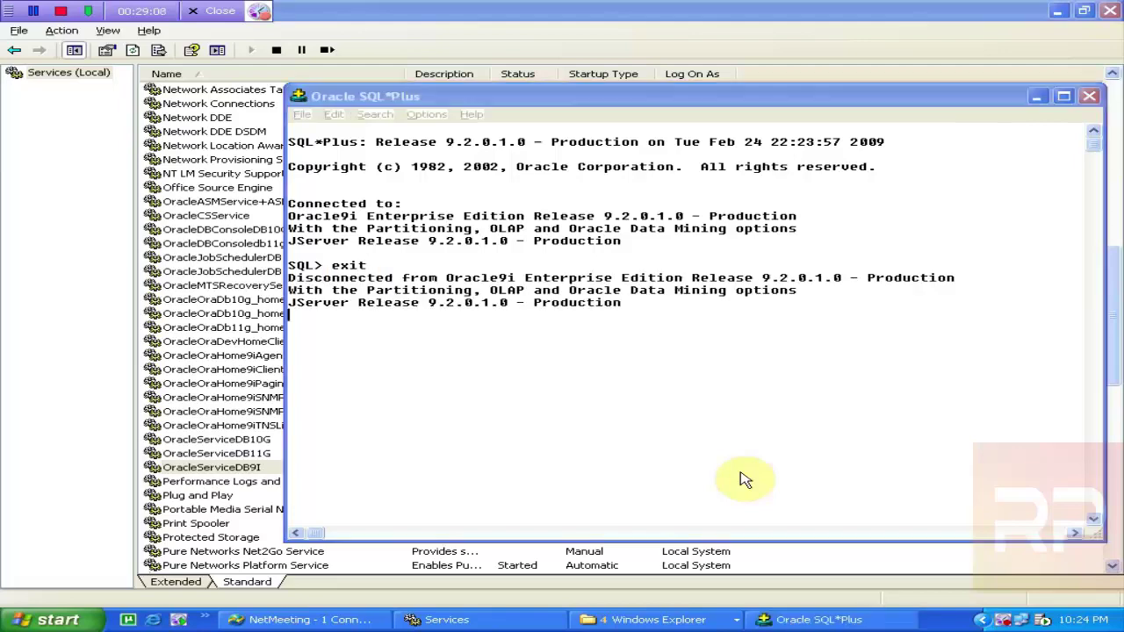
pyautogui.click(46, 621)
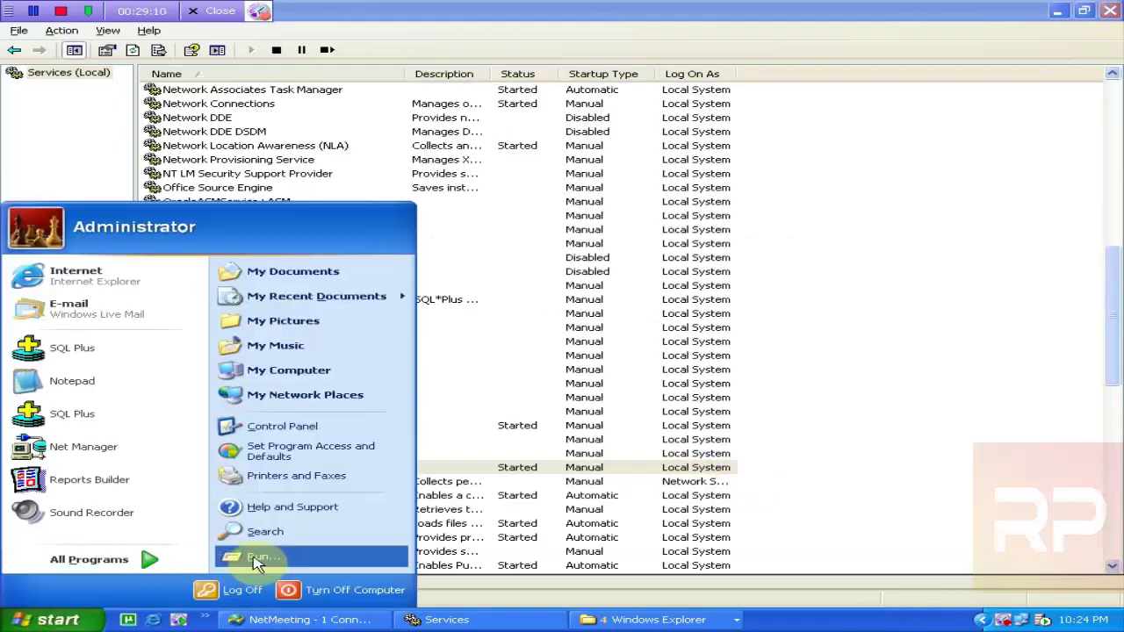
pyautogui.click(621, 620)
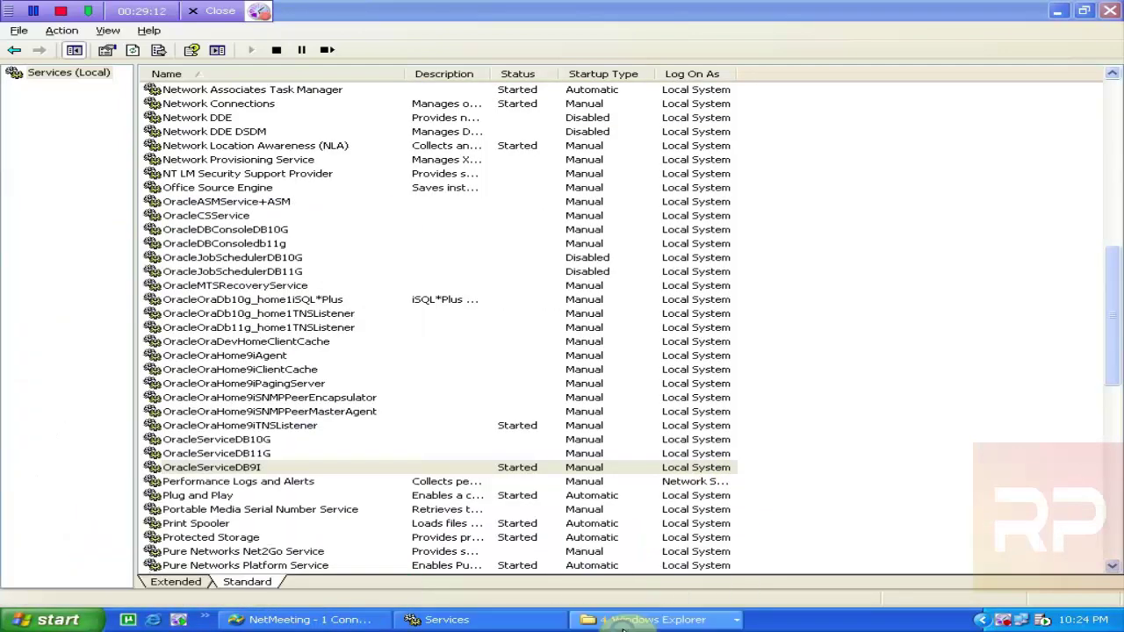
pyautogui.rightClick(625, 619)
pyautogui.click(698, 617)
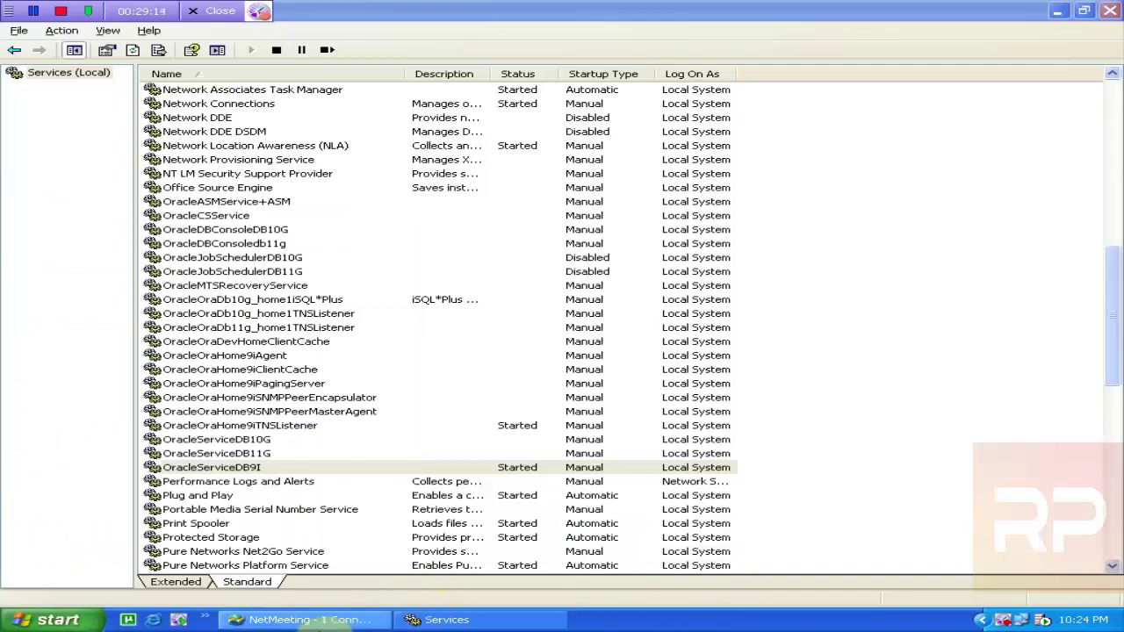
# - Launch Reports Builder and connect to database db9i as scott with the account password
pyautogui.click(44, 619)
pyautogui.click(102, 493)
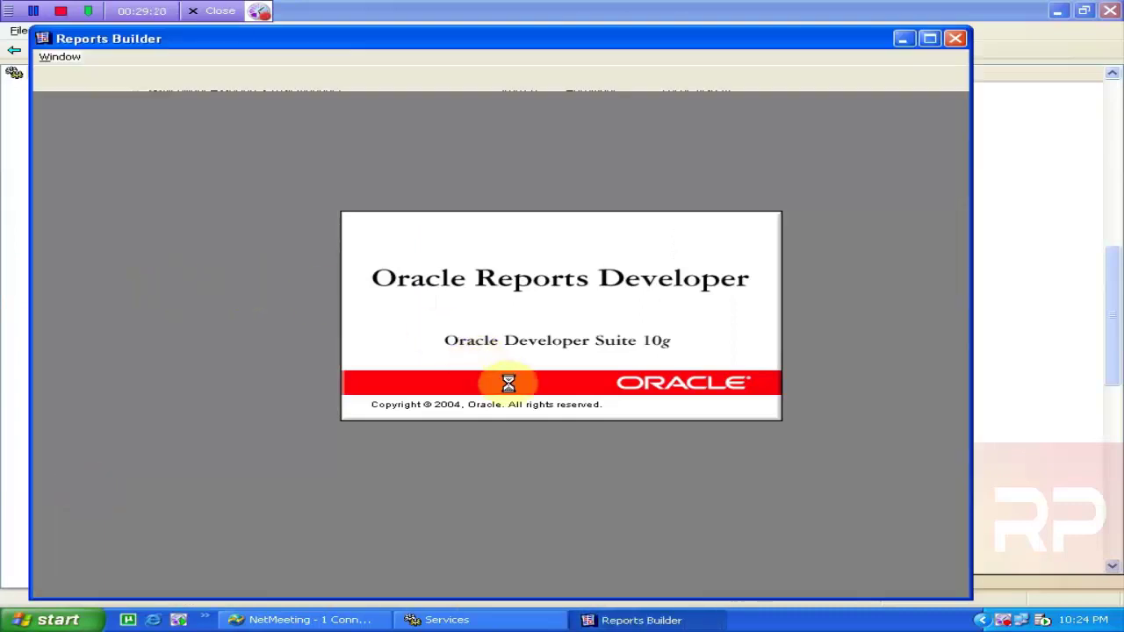
pyautogui.click(571, 429)
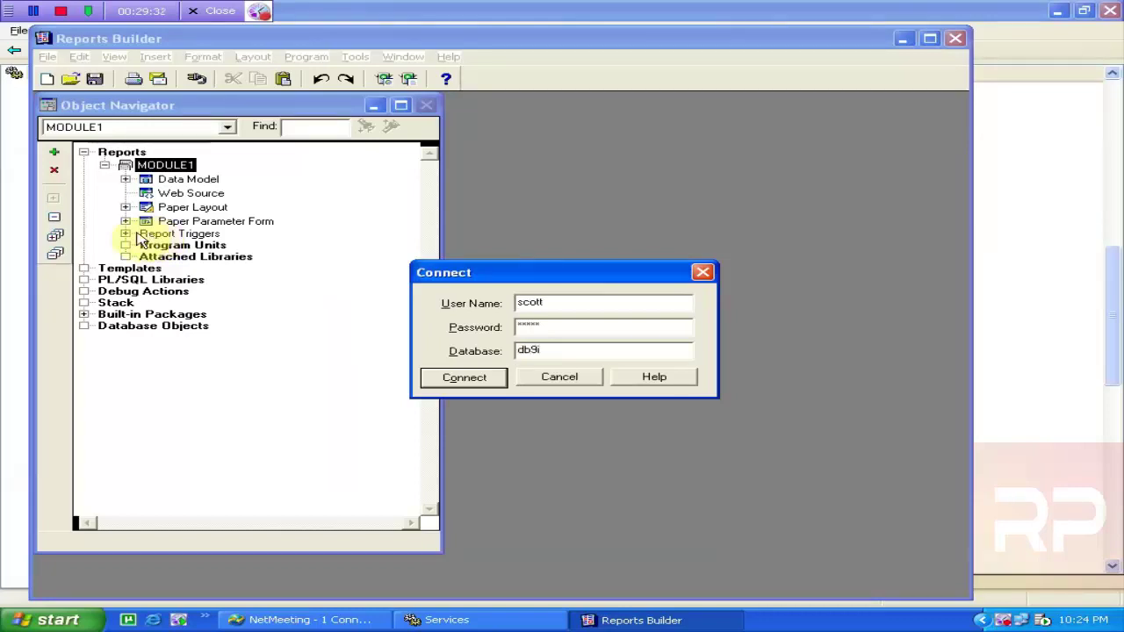
pyautogui.click(465, 378)
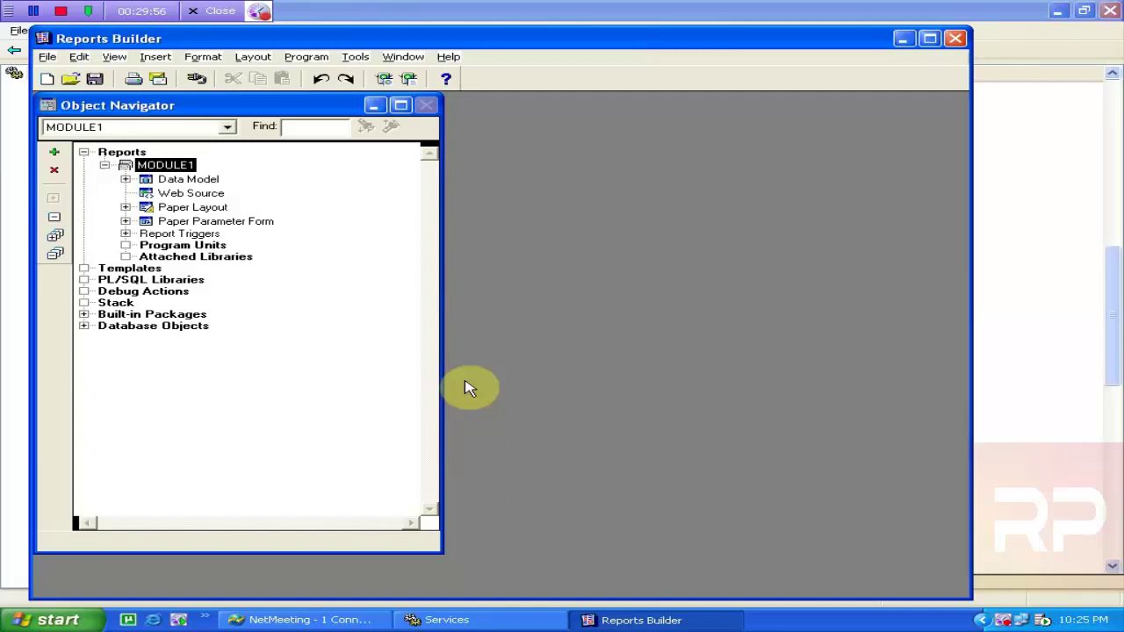
# - Expand Database Objects in the Object Navigator and examine the stored program units and tables of the SCOTT schema
pyautogui.click(84, 326)
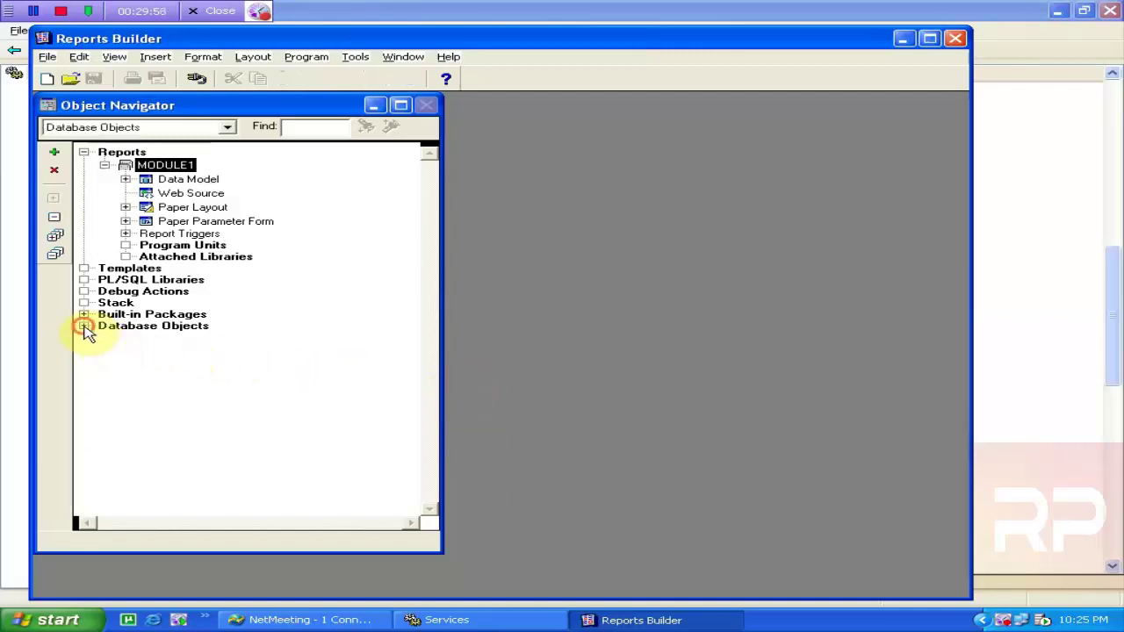
pyautogui.click(85, 326)
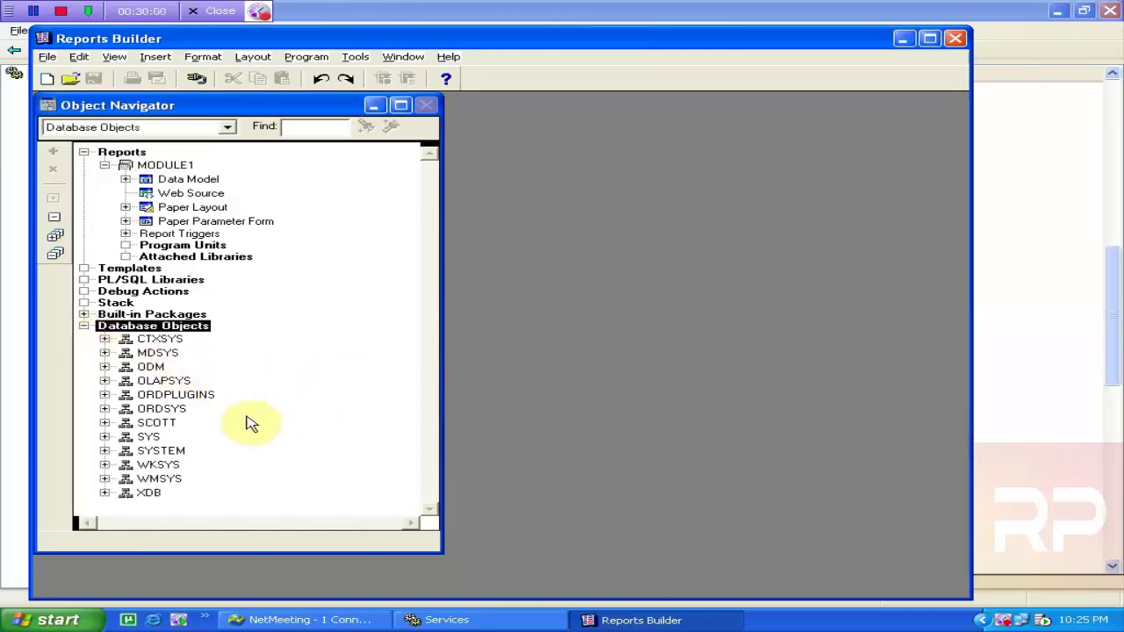
pyautogui.click(104, 422)
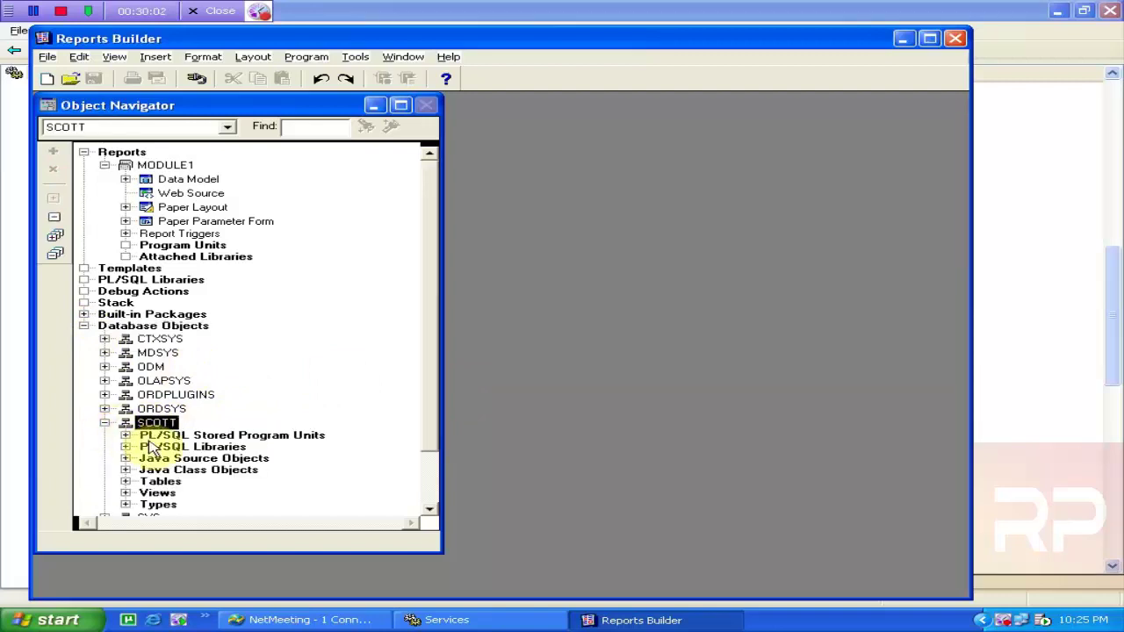
pyautogui.click(126, 436)
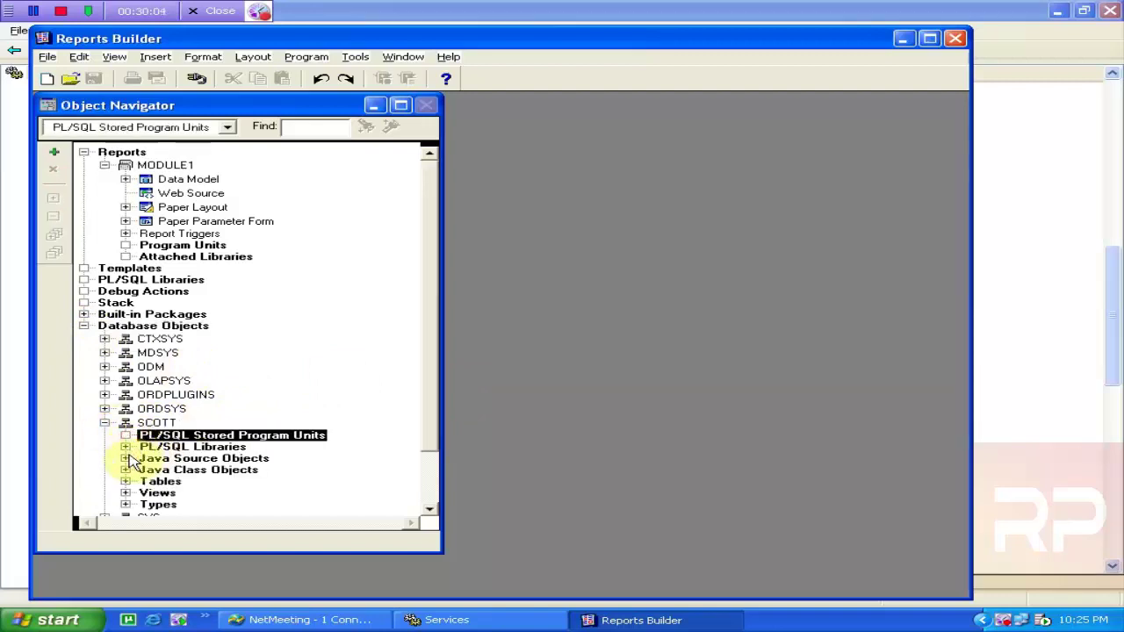
pyautogui.click(125, 481)
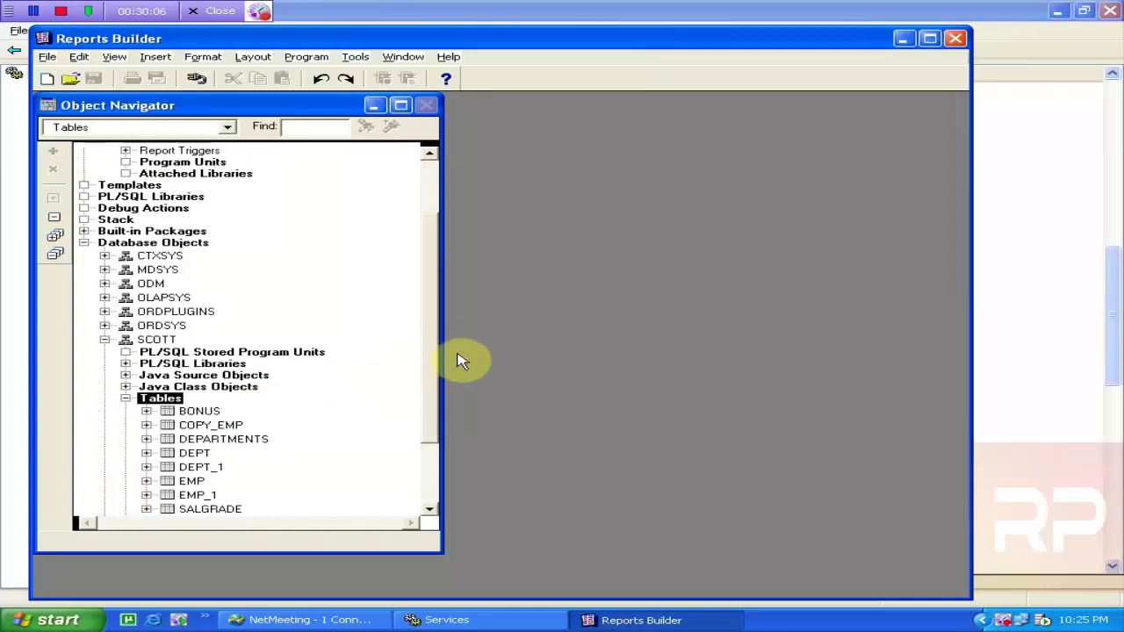
pyautogui.click(429, 509)
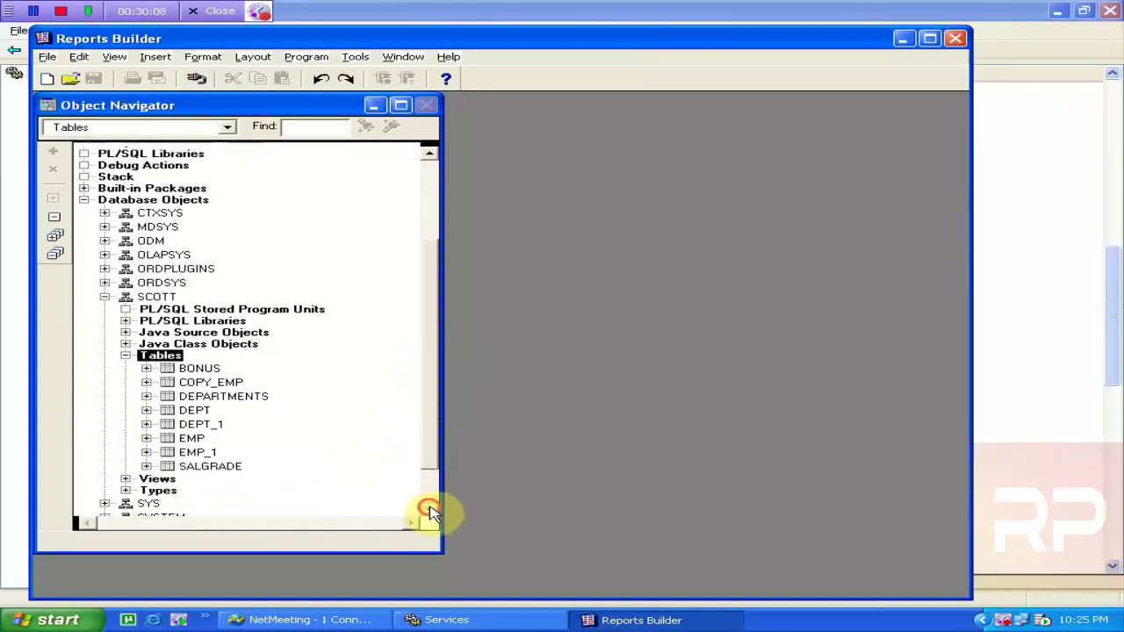
pyautogui.click(430, 510)
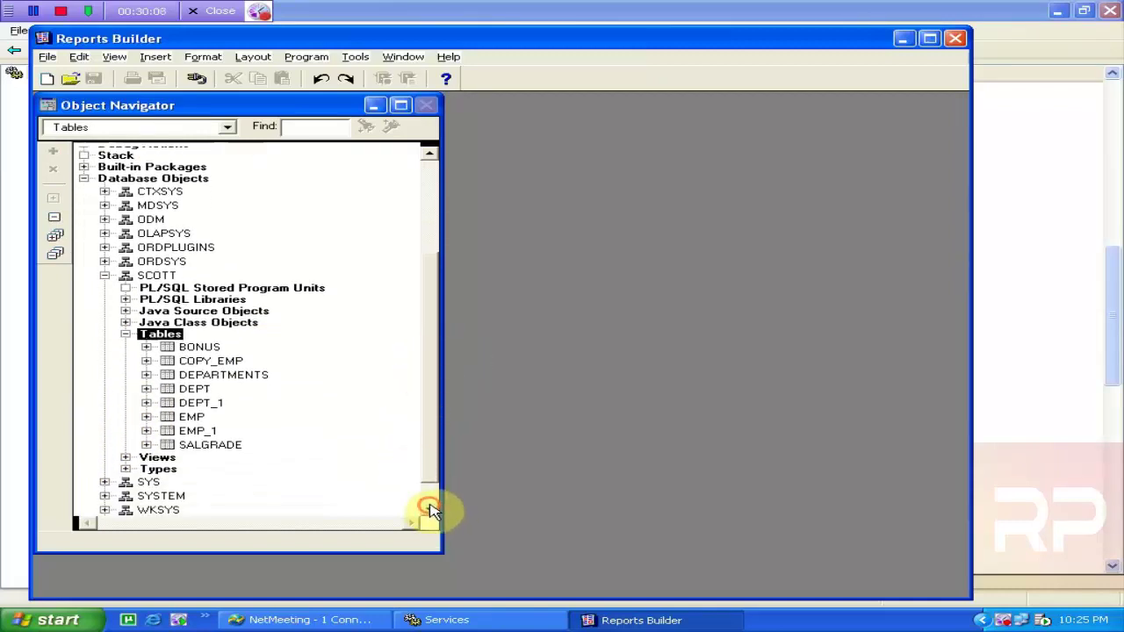
# - Expand SCOTT's DEPARTMENTS and EMP tables and inspect the triggers and columns of EMP
pyautogui.click(147, 374)
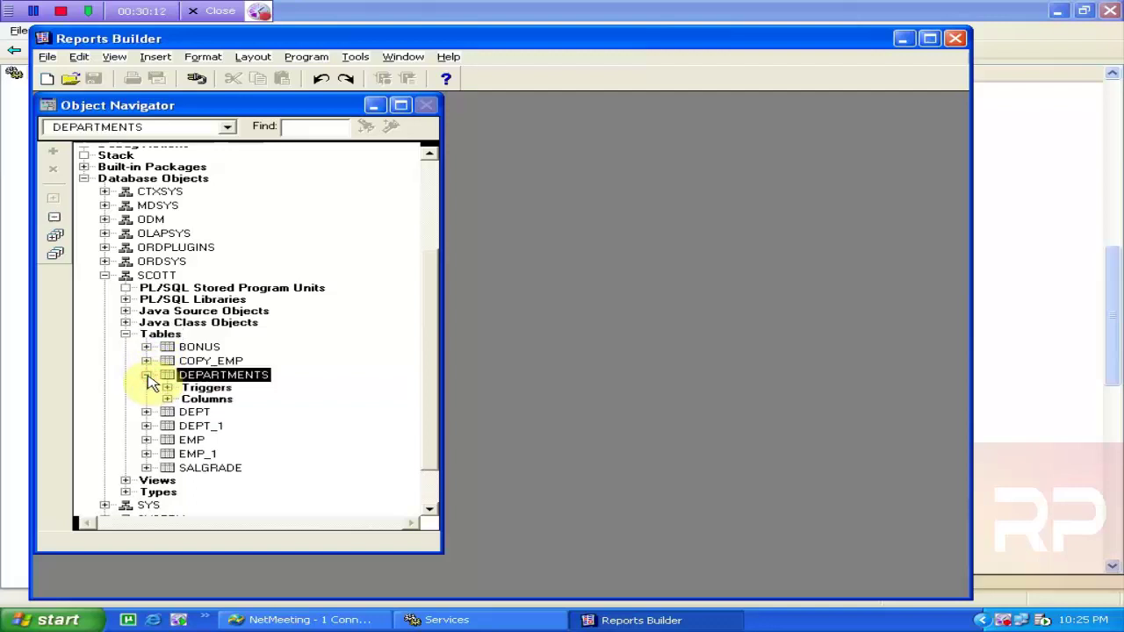
pyautogui.click(147, 440)
pyautogui.click(167, 452)
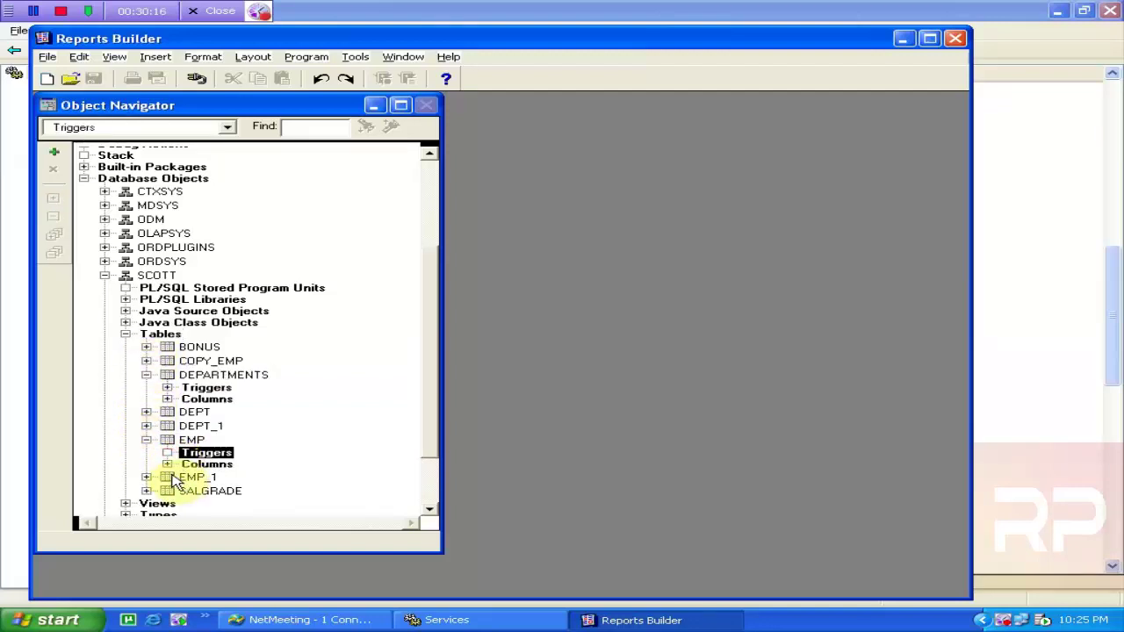
pyautogui.click(167, 464)
pyautogui.click(251, 467)
pyautogui.click(242, 453)
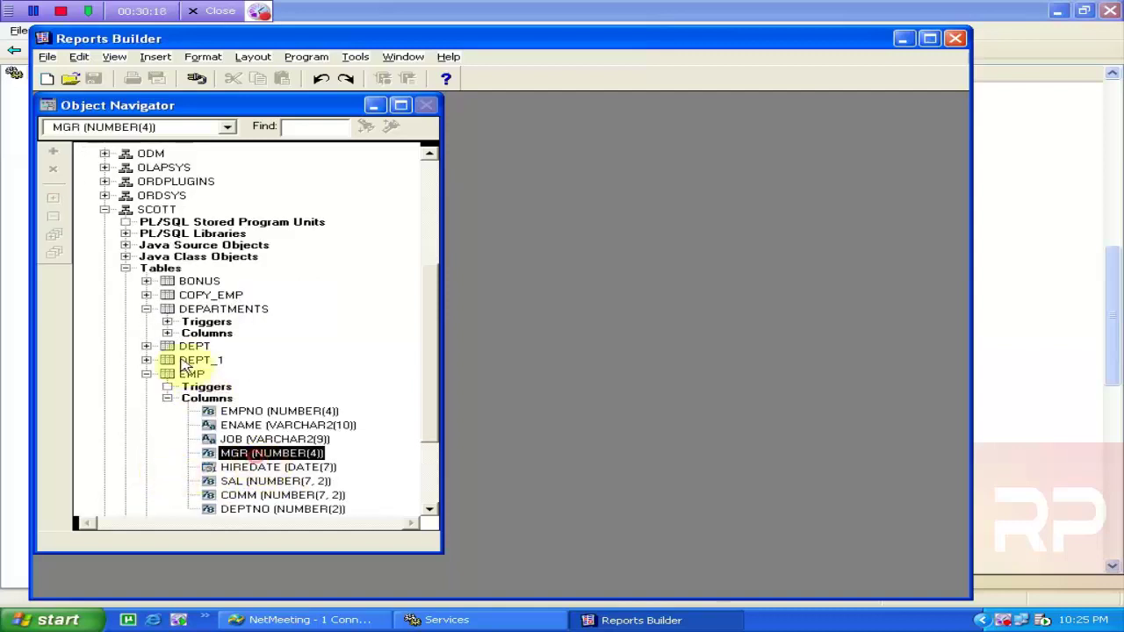
# - Try to expand SCOTT's Java Class Objects, dismiss the error dialogs, and collapse the SCOTT schema
pyautogui.click(156, 209)
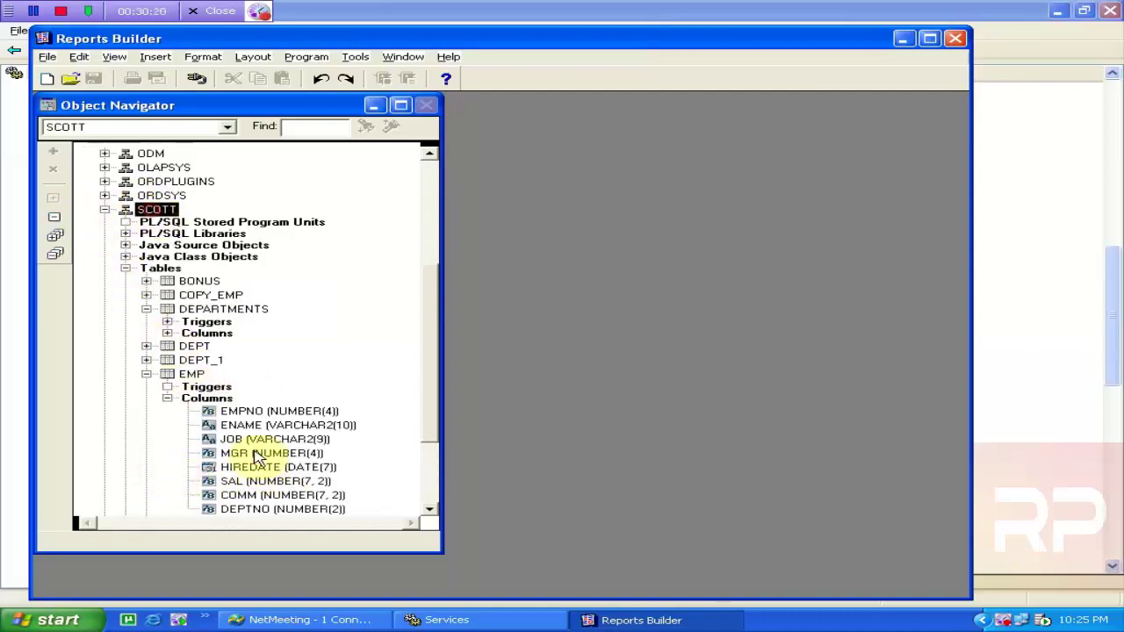
pyautogui.click(122, 260)
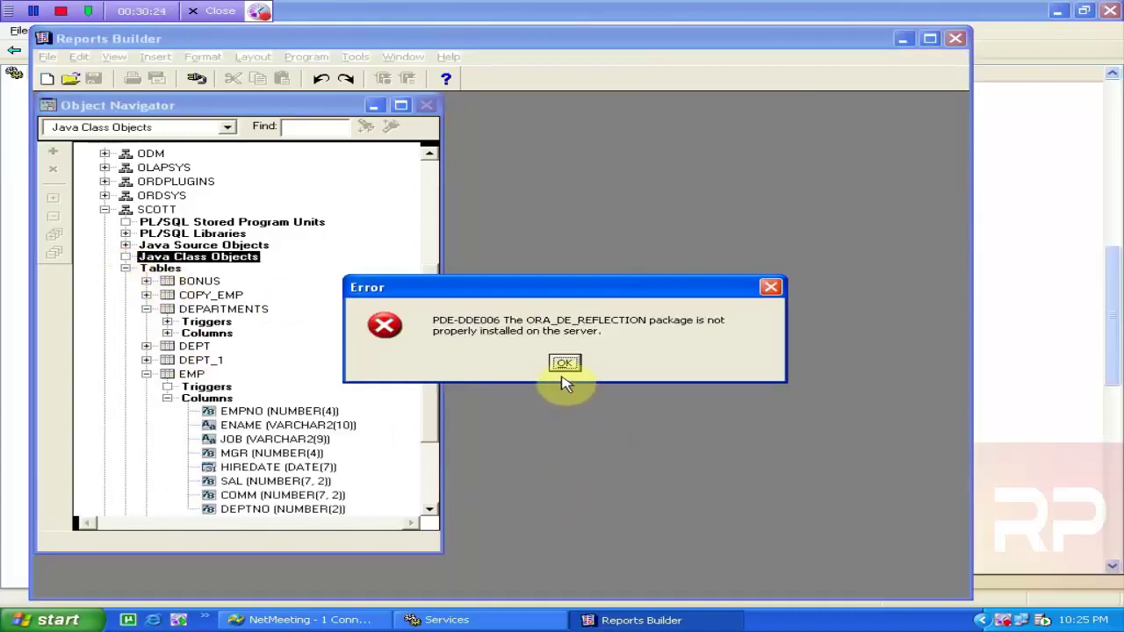
pyautogui.click(564, 365)
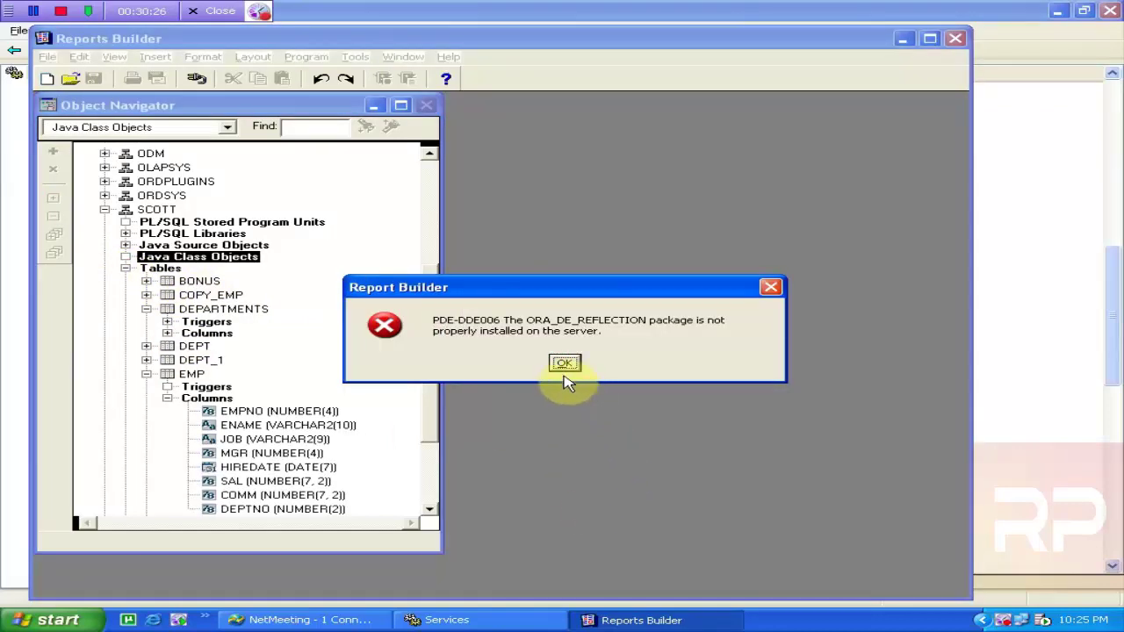
pyautogui.click(565, 372)
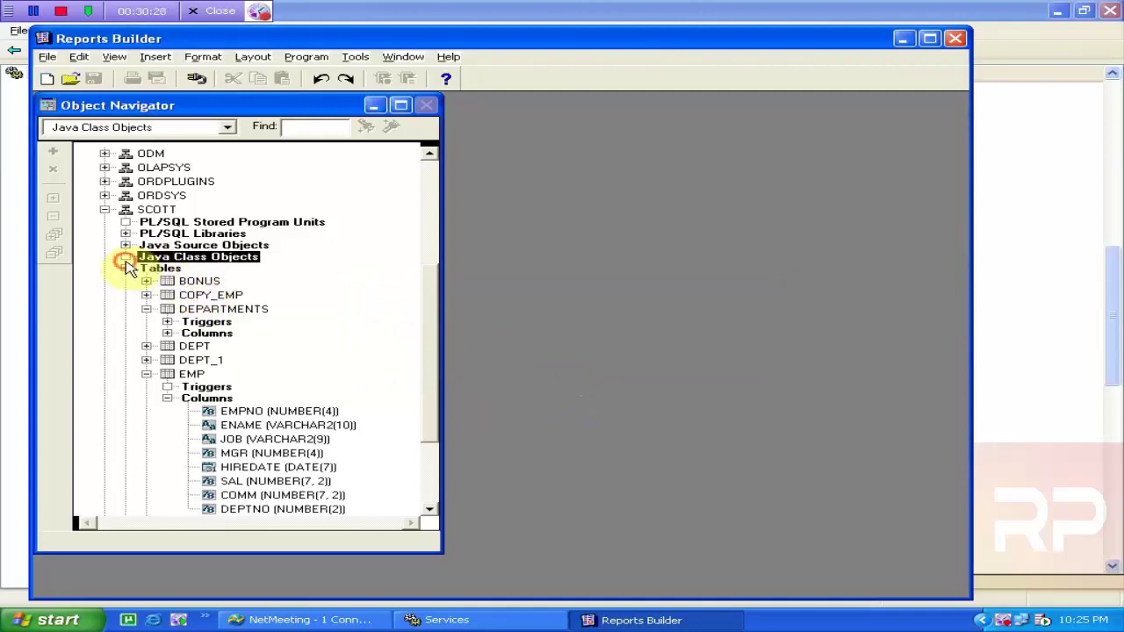
pyautogui.click(104, 210)
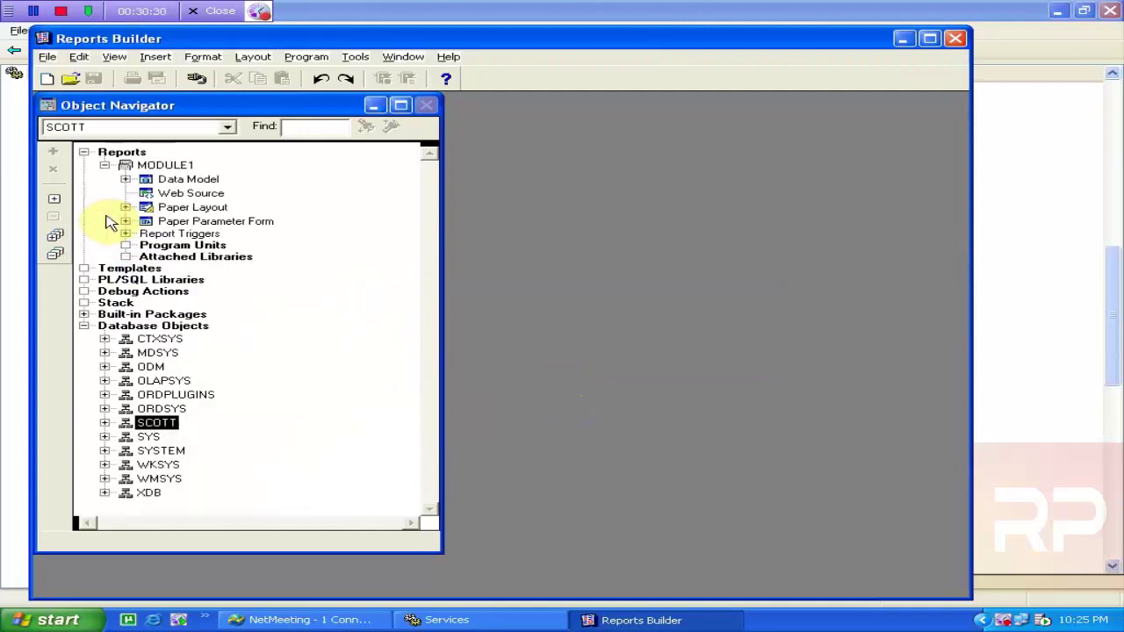